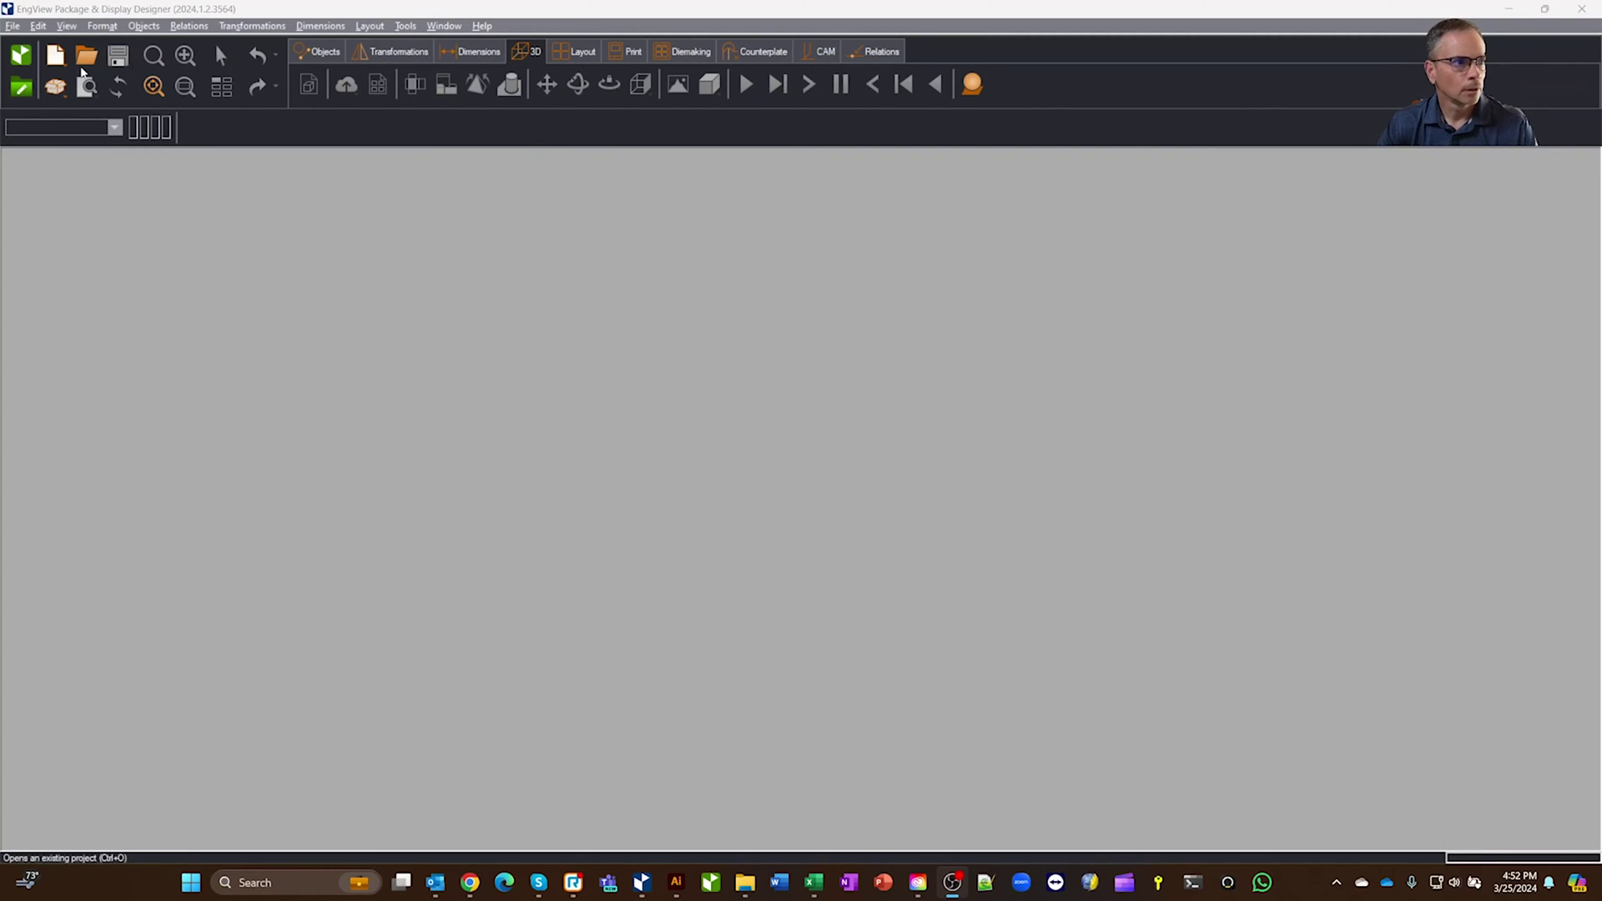
# In the online Parametric Library, open Folding Carton and expand EngView's template families.
pyautogui.hotkey('alt', 'Tab')
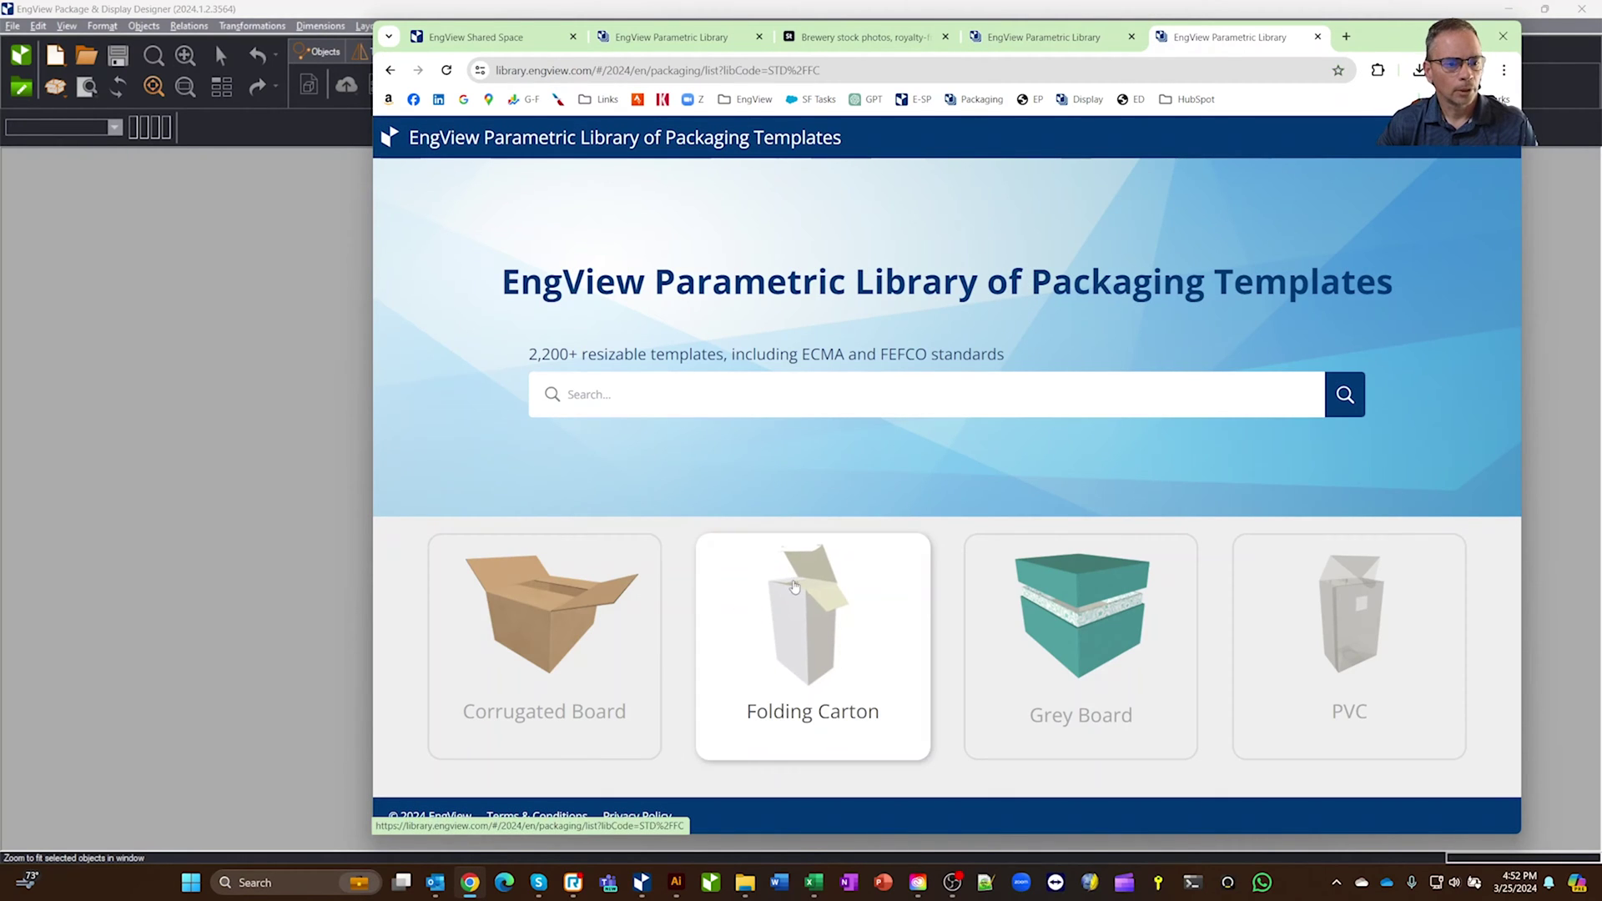
pyautogui.click(755, 609)
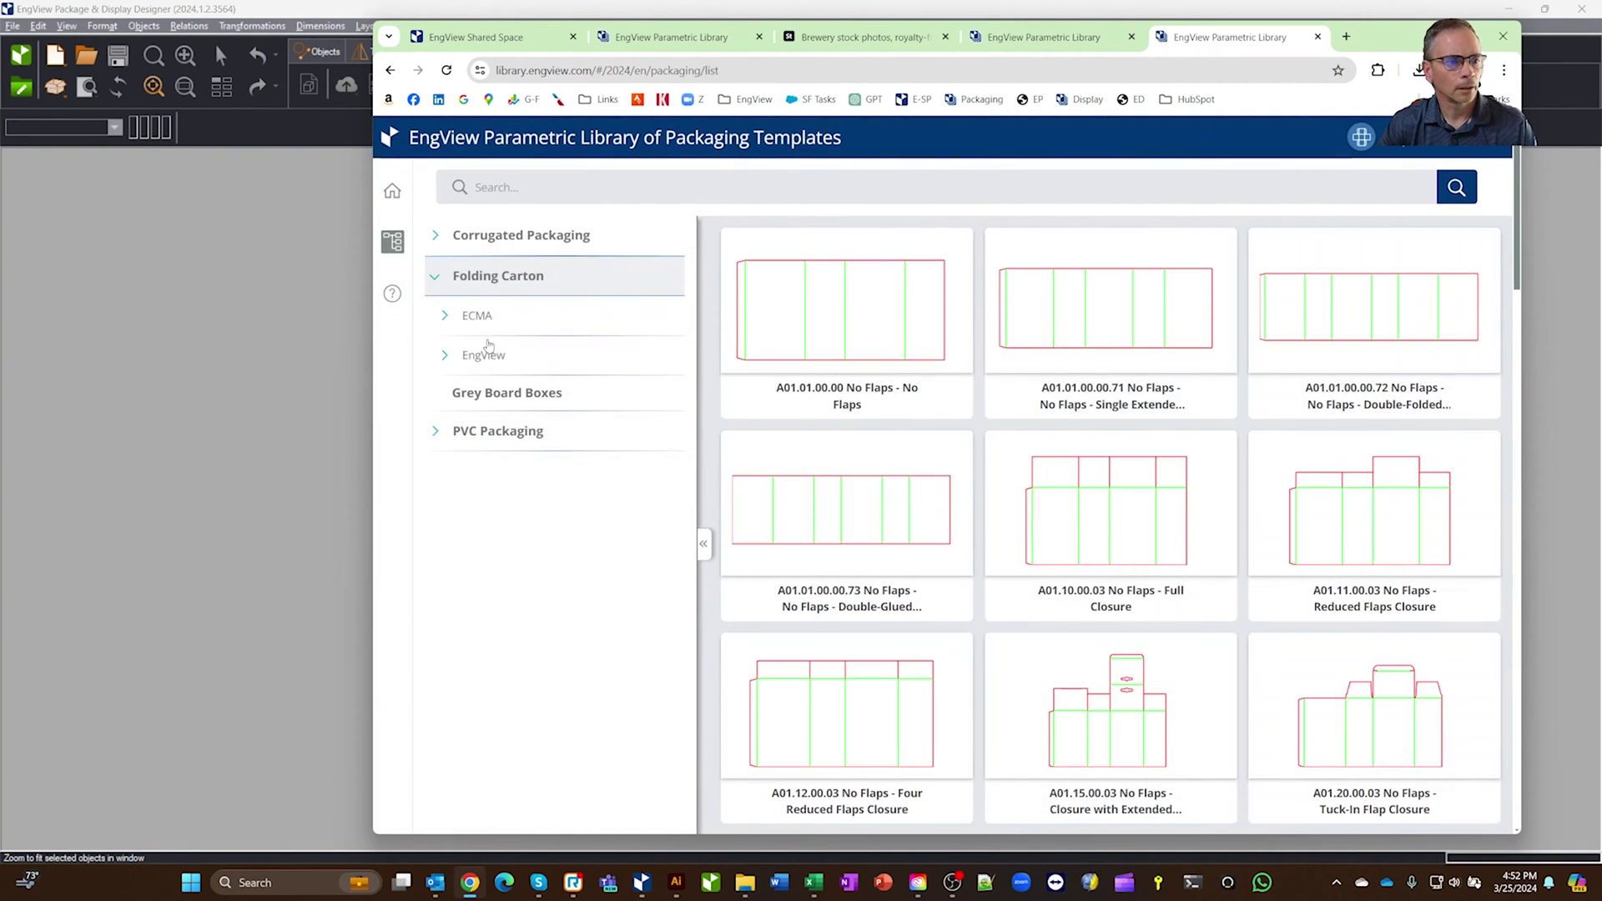
pyautogui.click(559, 357)
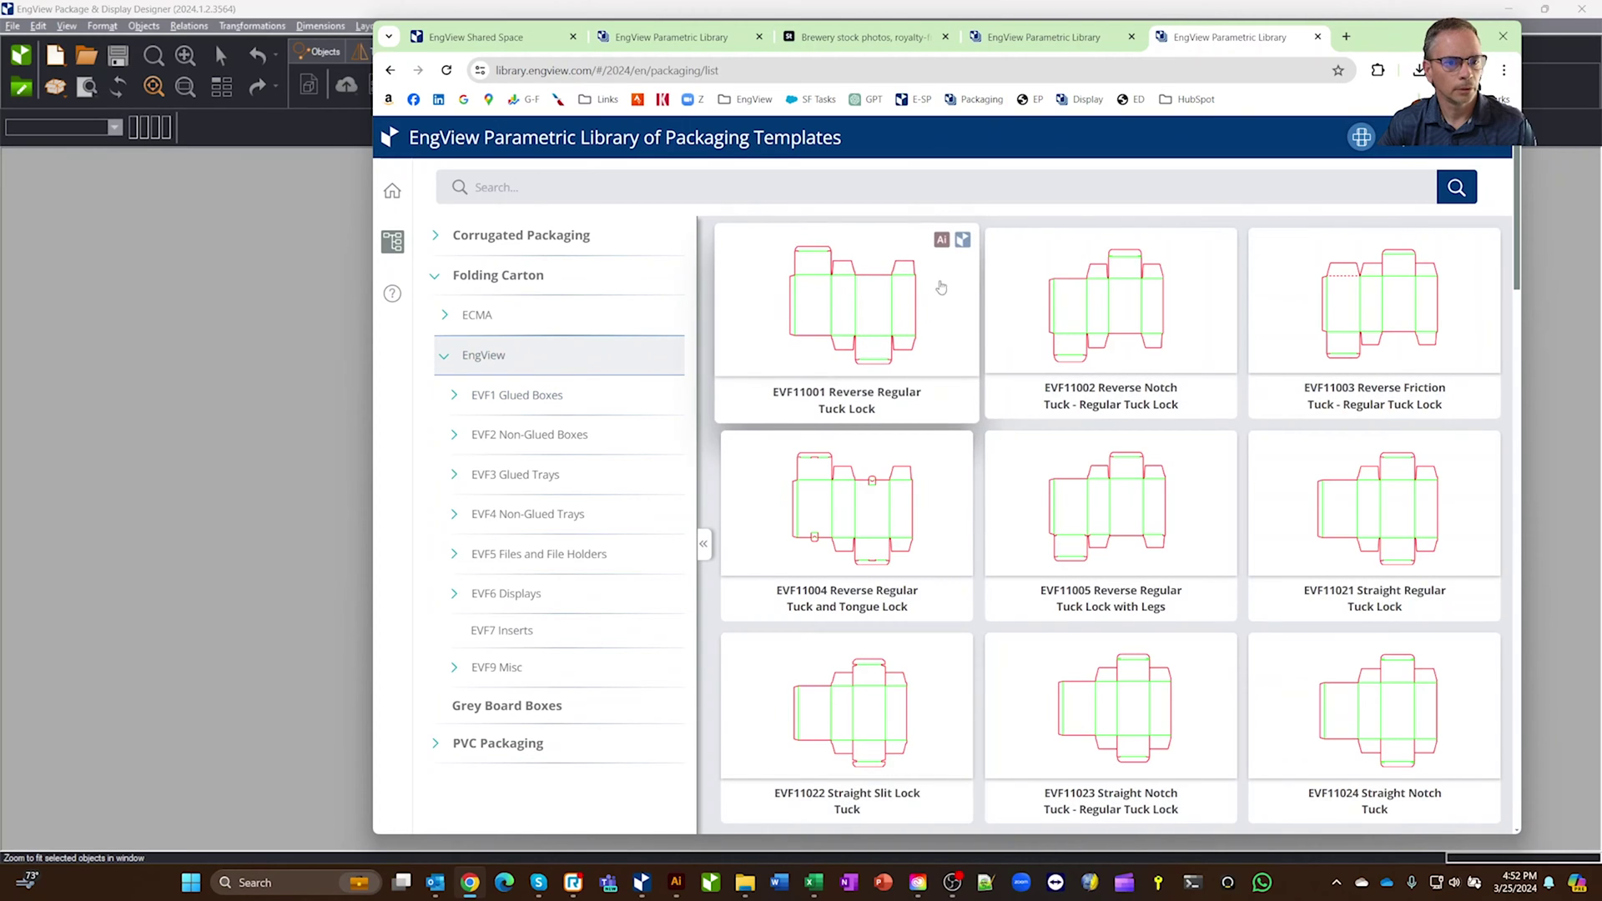
# Open EVF11001 Reverse Regular Tuck Lock in the designer and orbit the 3D box.
pyautogui.click(964, 242)
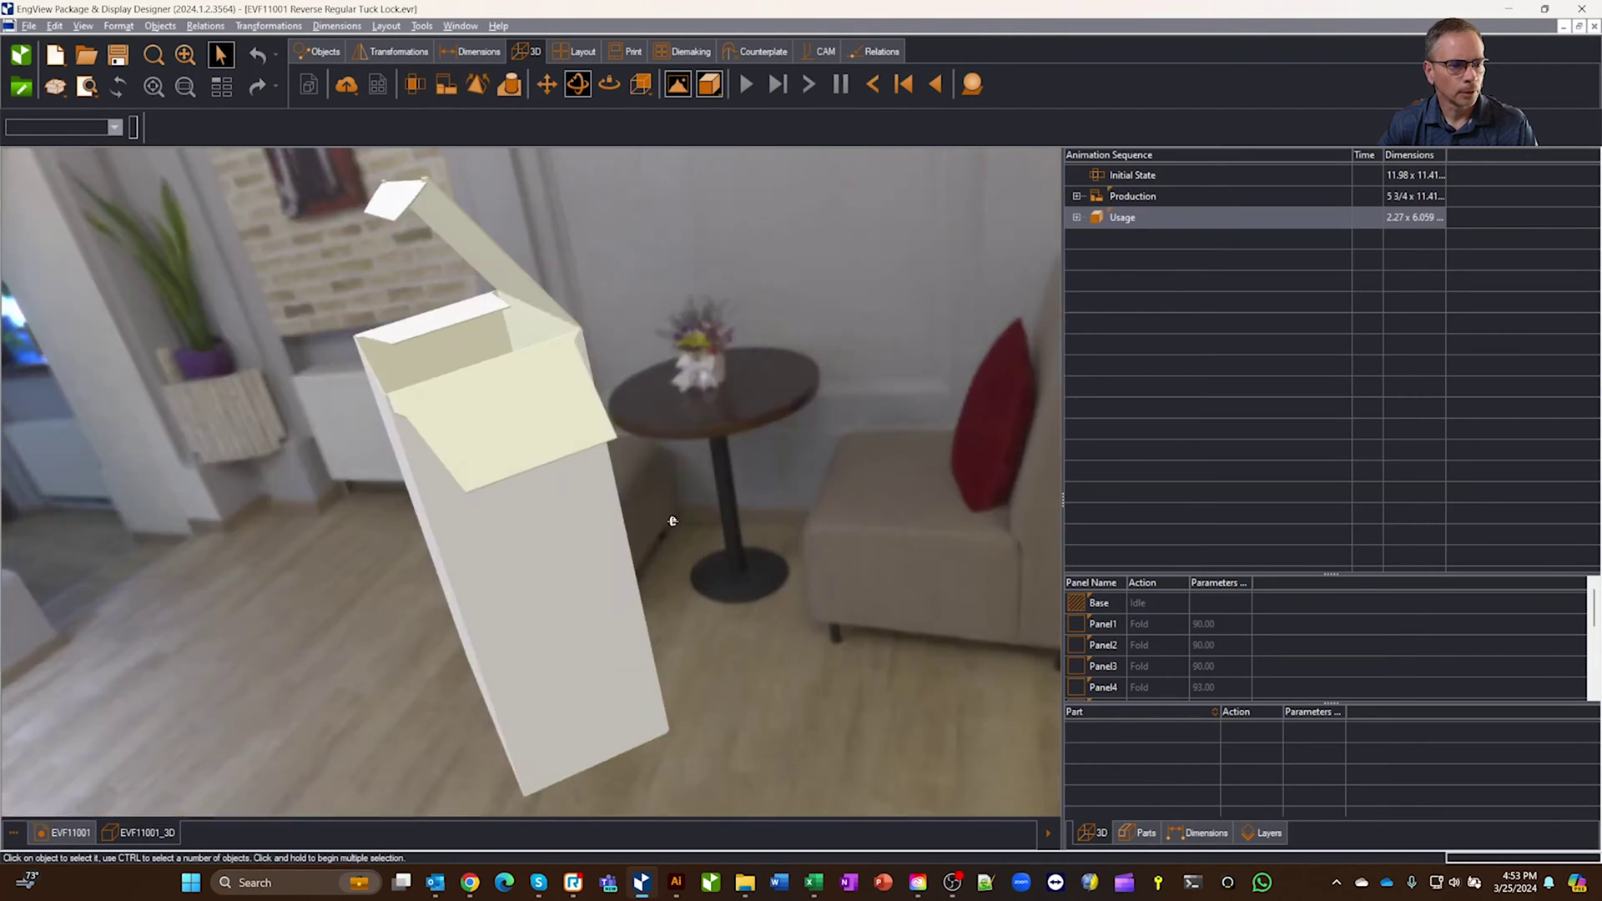
pyautogui.moveTo(672, 522); pyautogui.dragTo(568, 565)
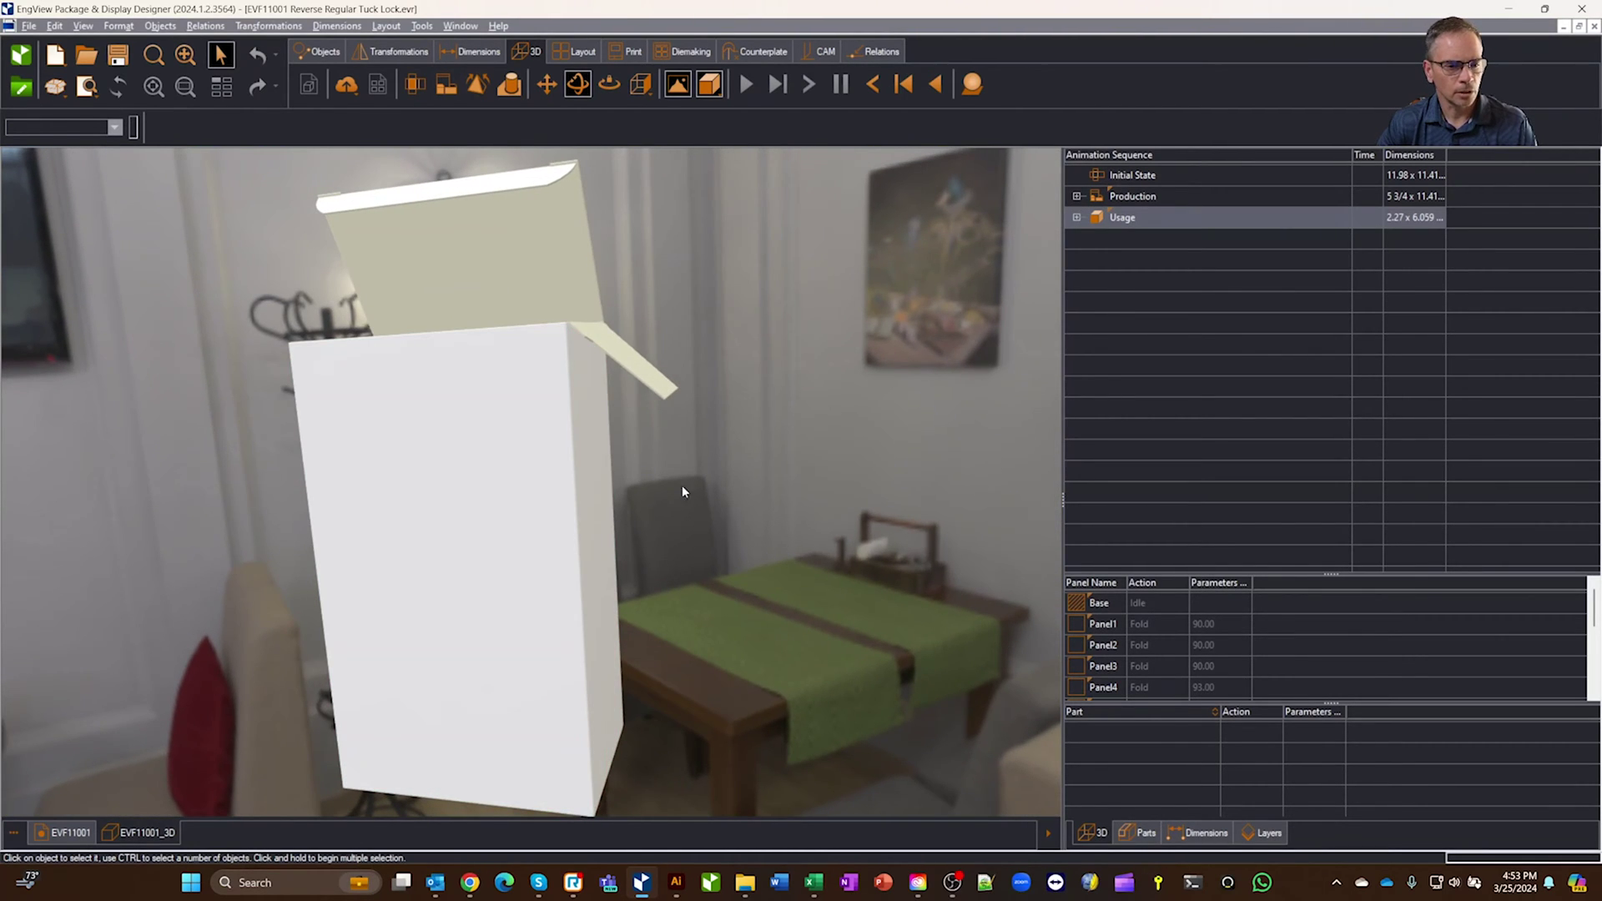
# Set the View Options environment to pizzo_pernice_2k.hdr and orbit the box in the new scene.
pyautogui.rightClick(764, 403)
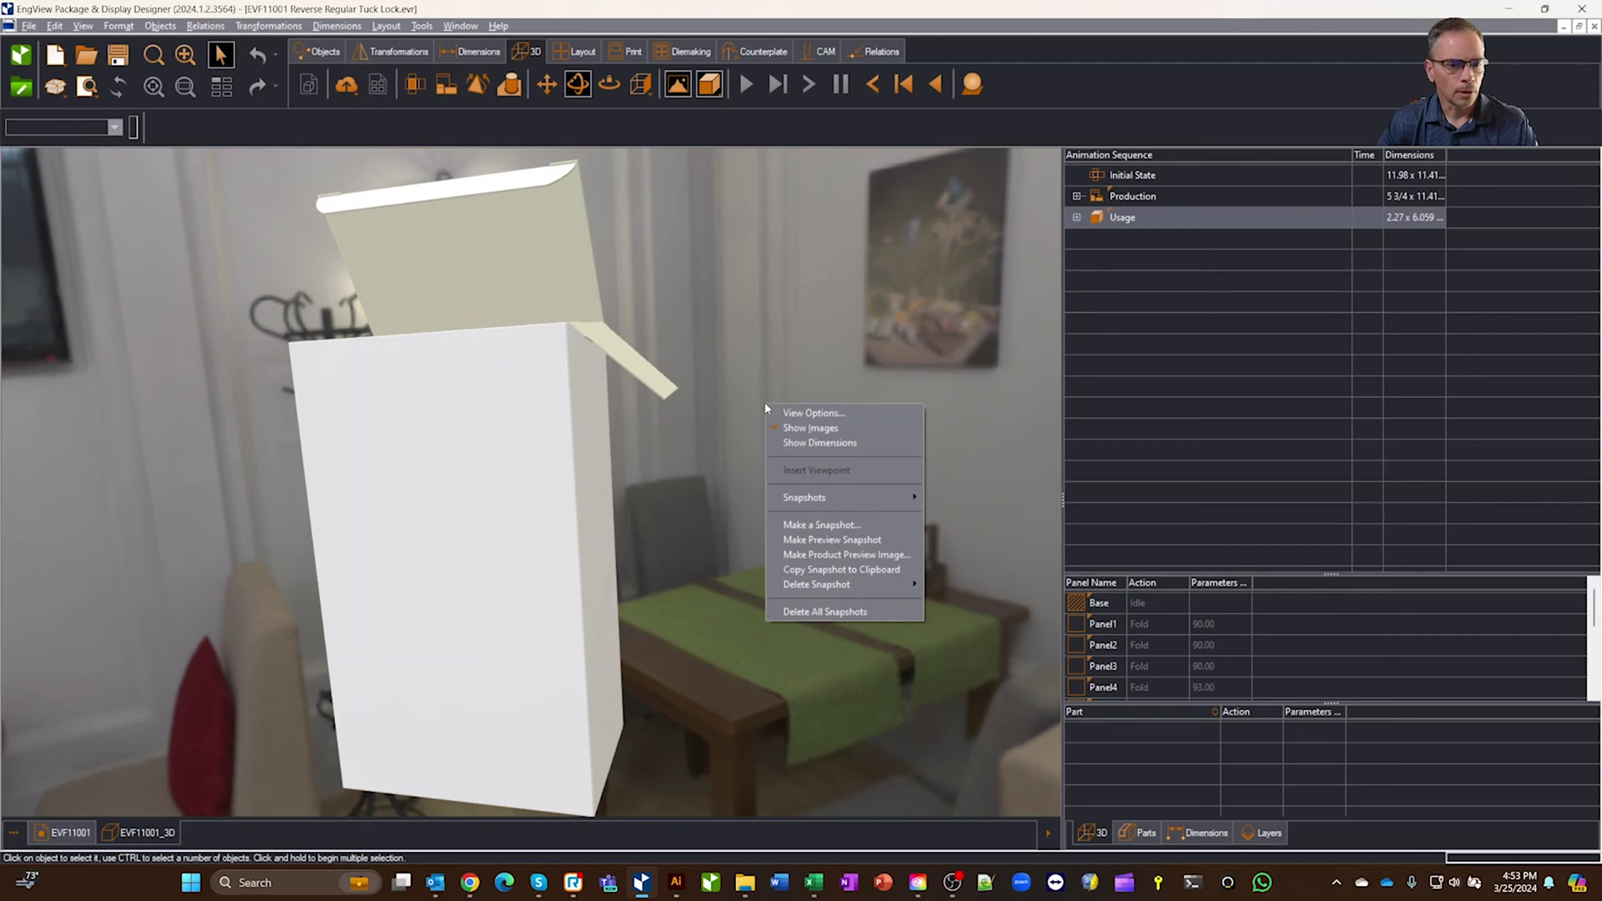
pyautogui.click(835, 414)
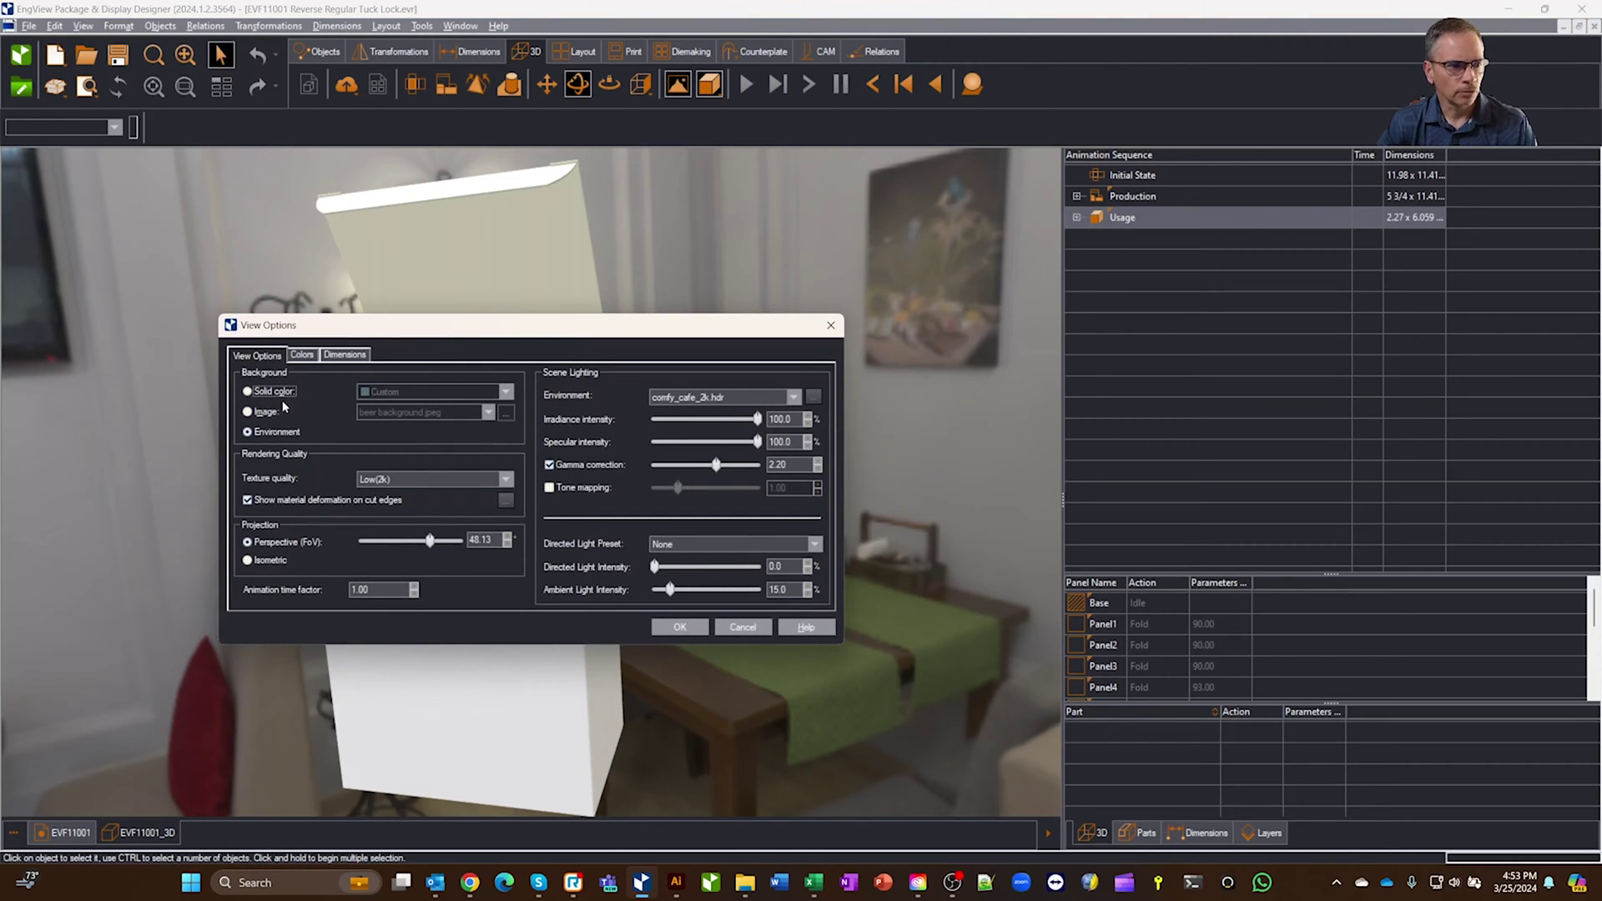
pyautogui.click(793, 397)
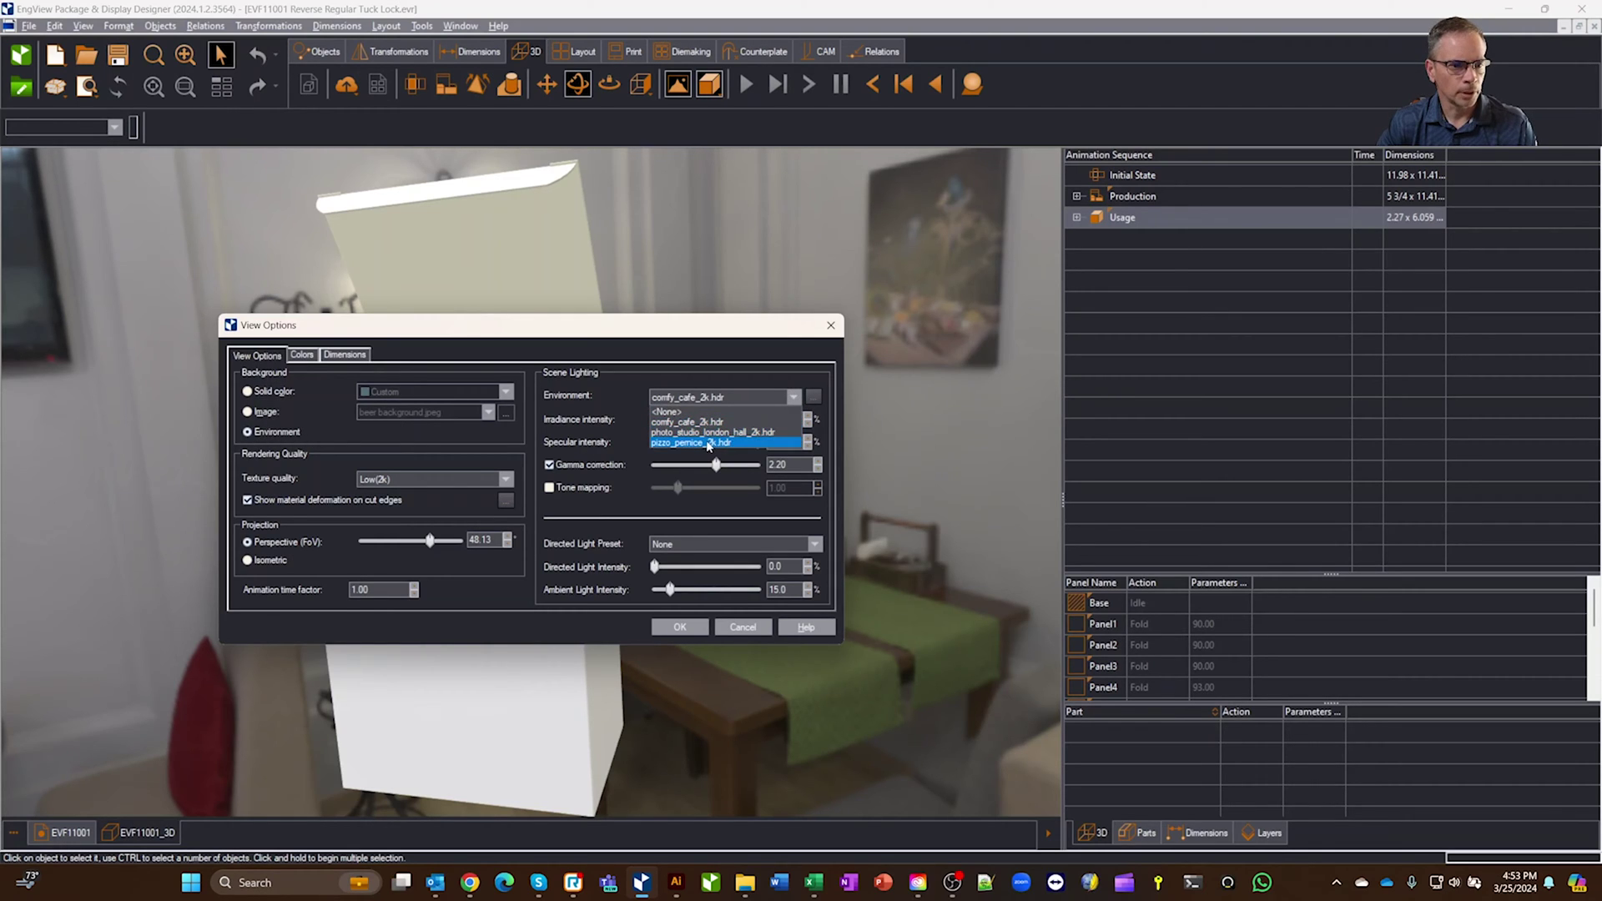
pyautogui.click(711, 443)
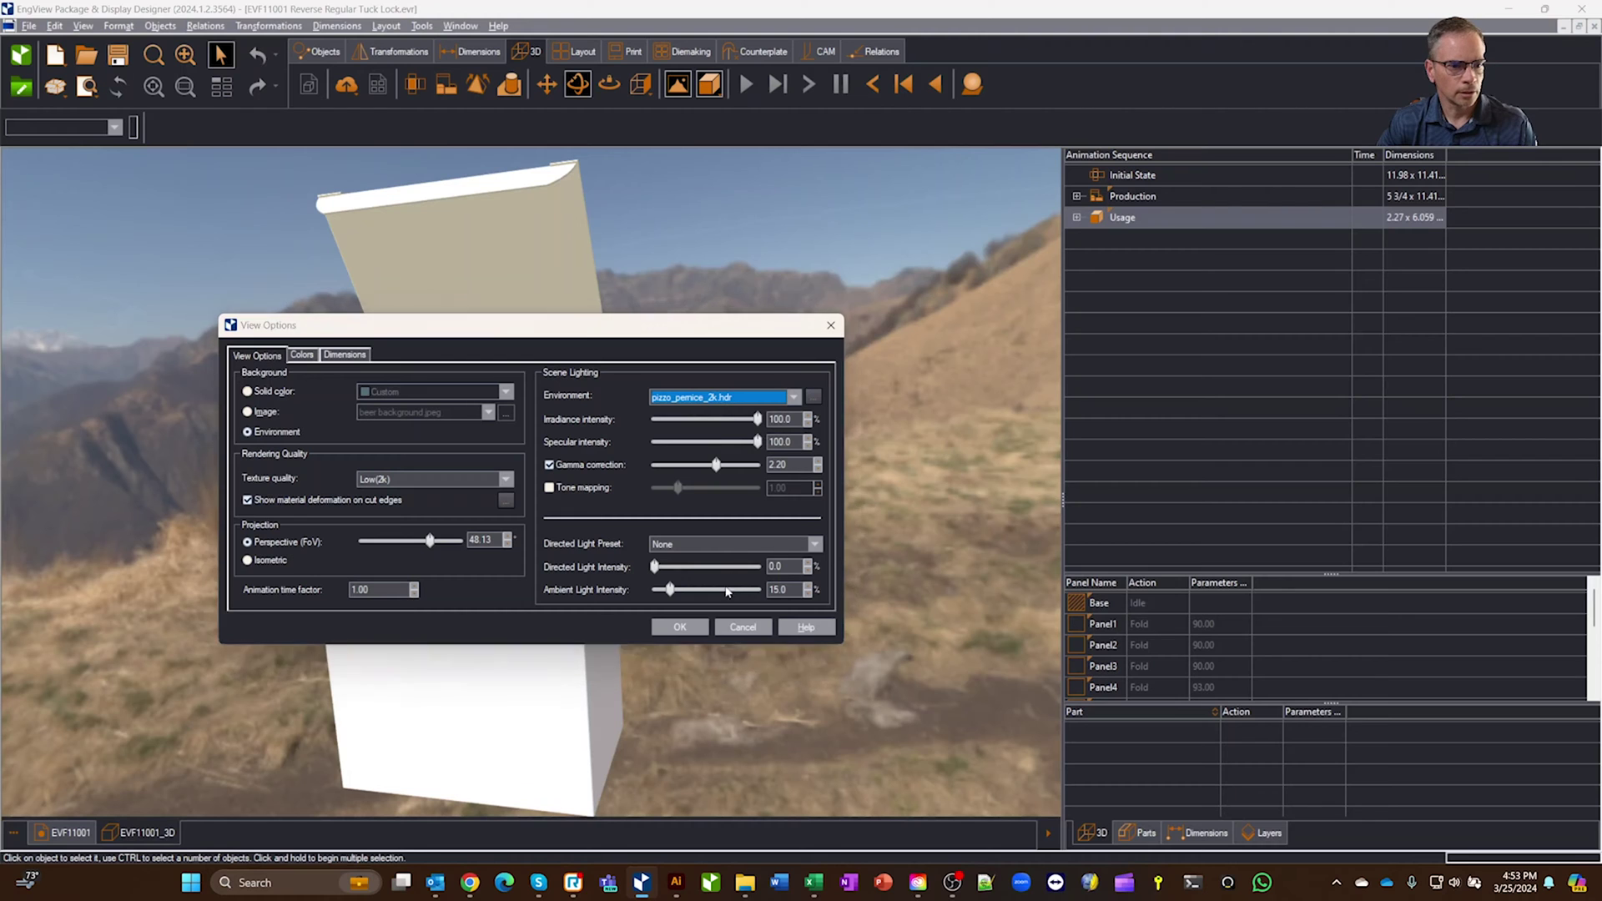
pyautogui.click(679, 627)
pyautogui.moveTo(751, 500); pyautogui.dragTo(829, 520)
# Set the View Options background to a Custom solid colour and orbit the box against it.
pyautogui.rightClick(780, 518)
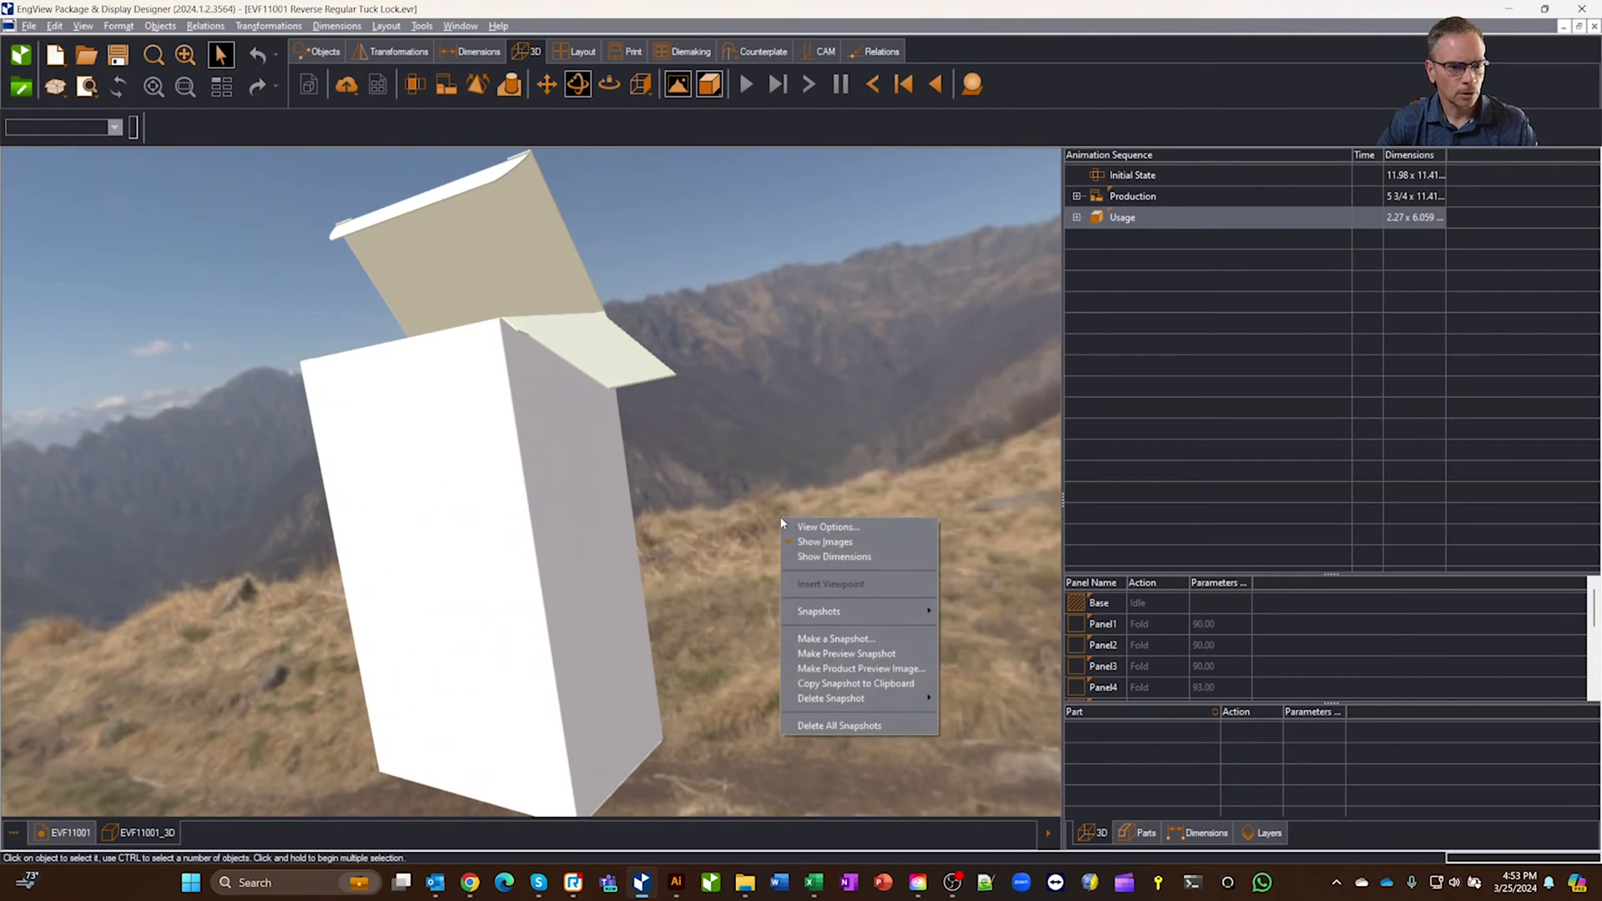
pyautogui.click(824, 527)
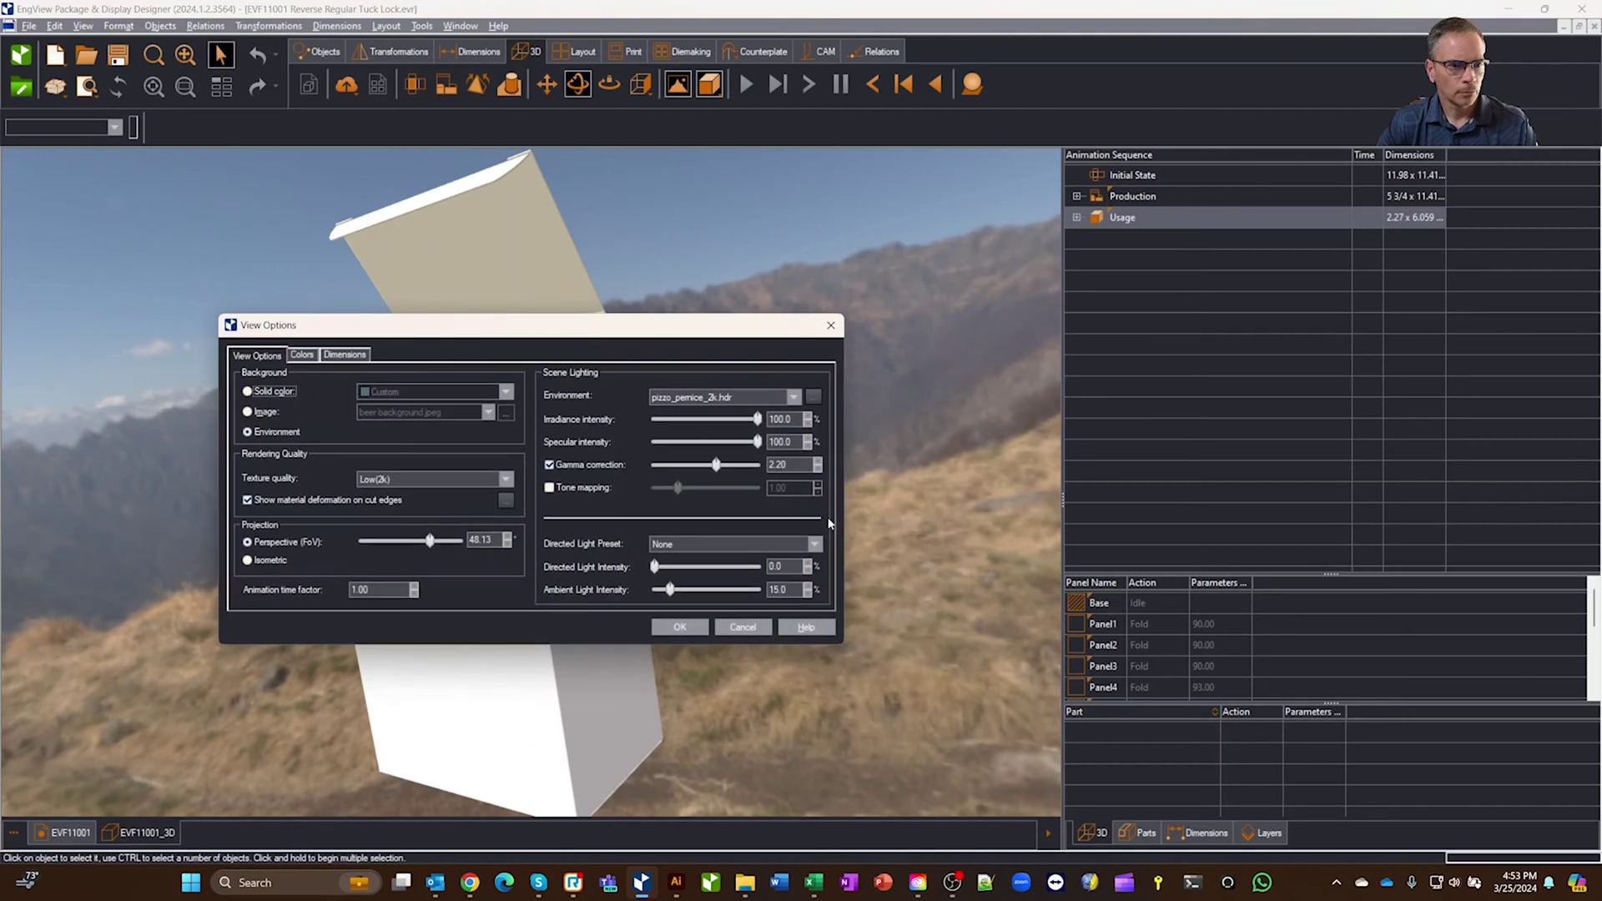
pyautogui.click(260, 391)
pyautogui.click(506, 391)
pyautogui.click(409, 469)
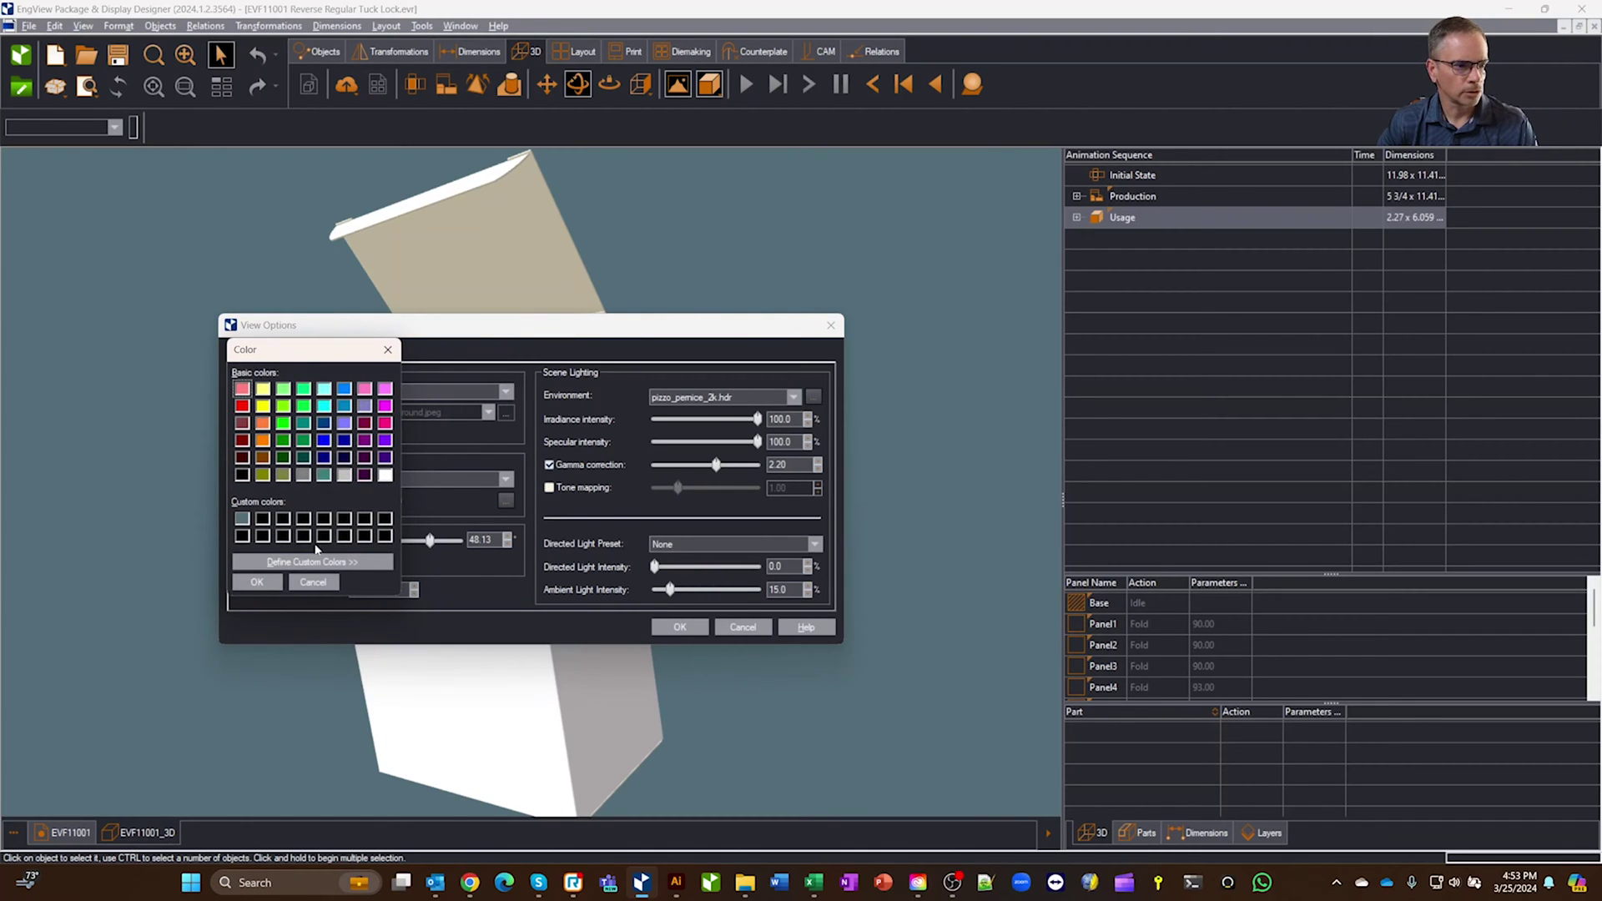
pyautogui.click(312, 584)
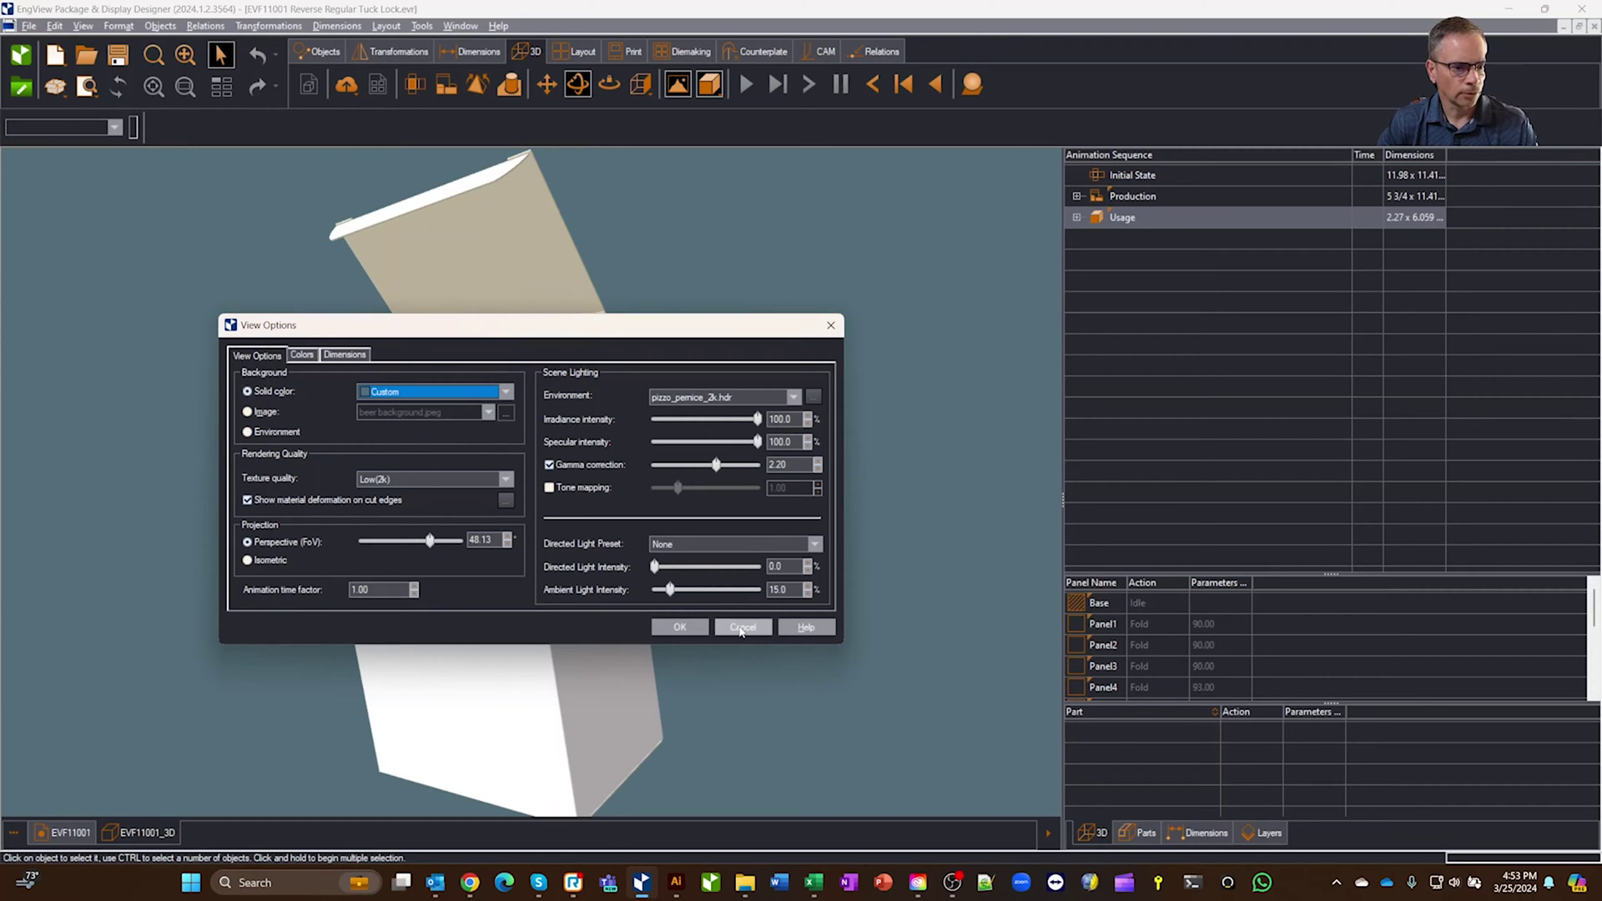
pyautogui.click(707, 628)
pyautogui.moveTo(985, 517); pyautogui.dragTo(935, 474)
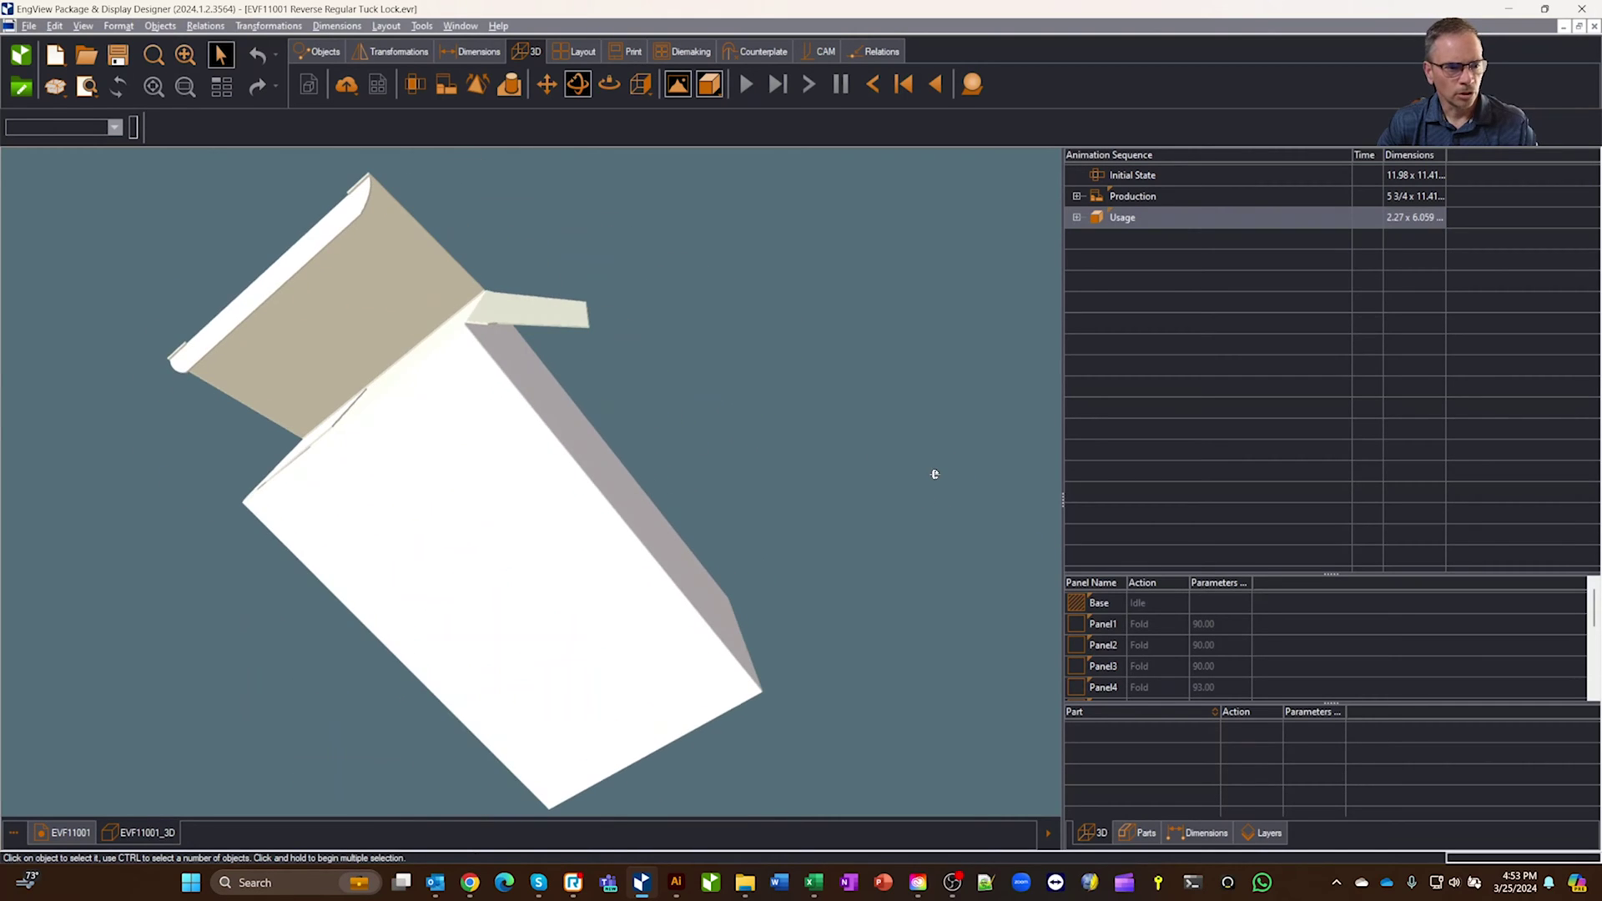
# Switch the background to Image, trying womens day.jpeg and then applying Tennis Court.jpeg.
pyautogui.rightClick(748, 361)
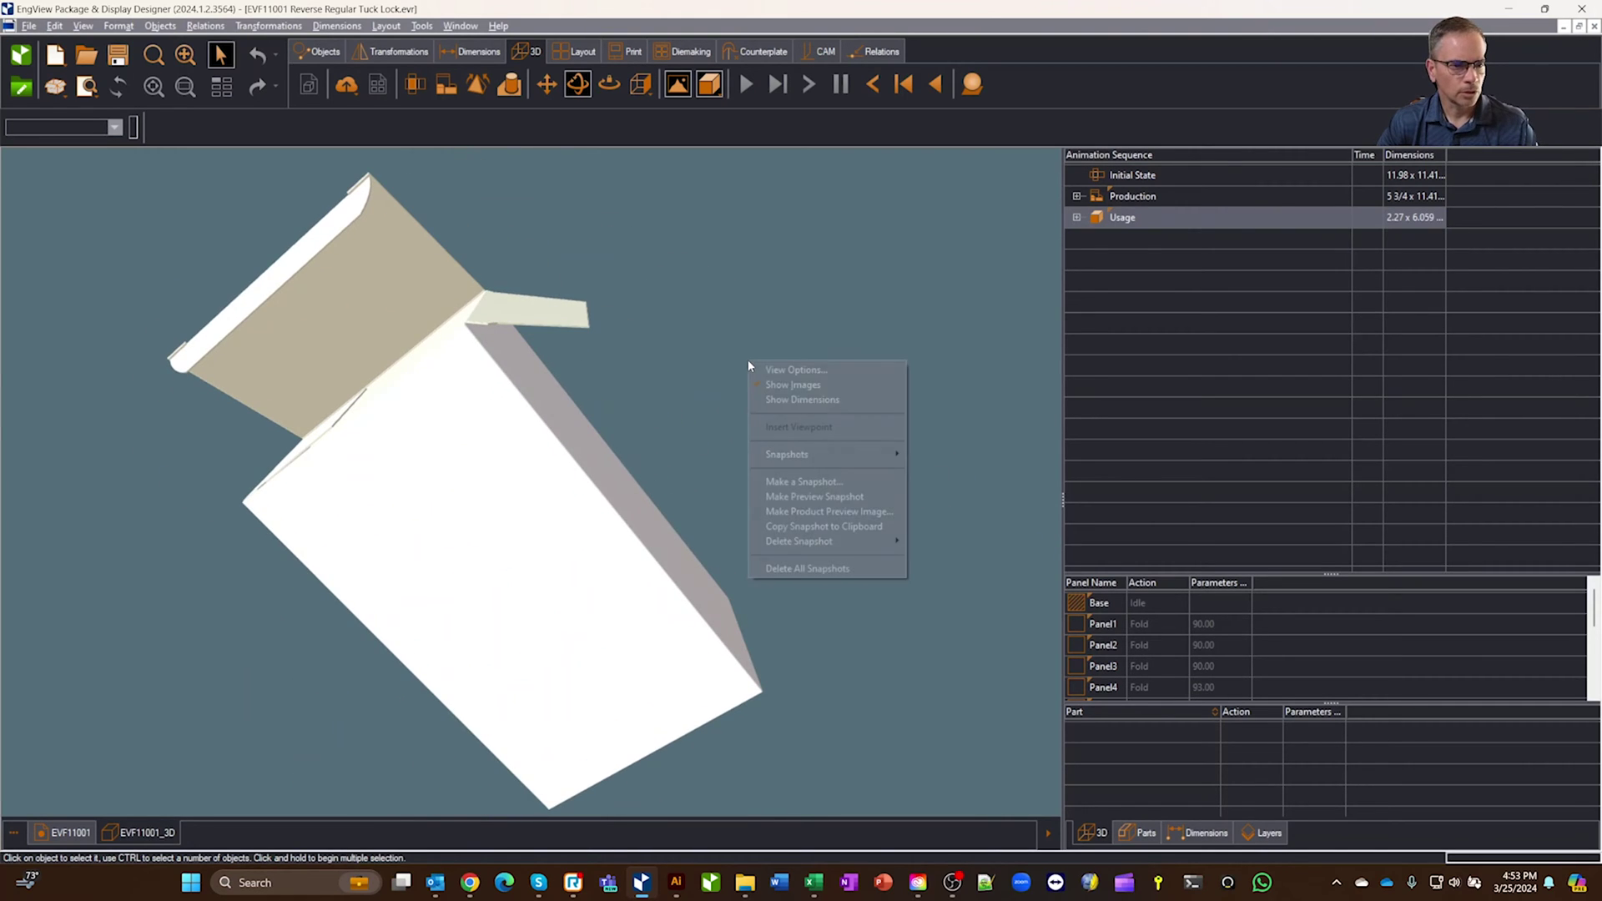
pyautogui.click(796, 370)
pyautogui.click(254, 412)
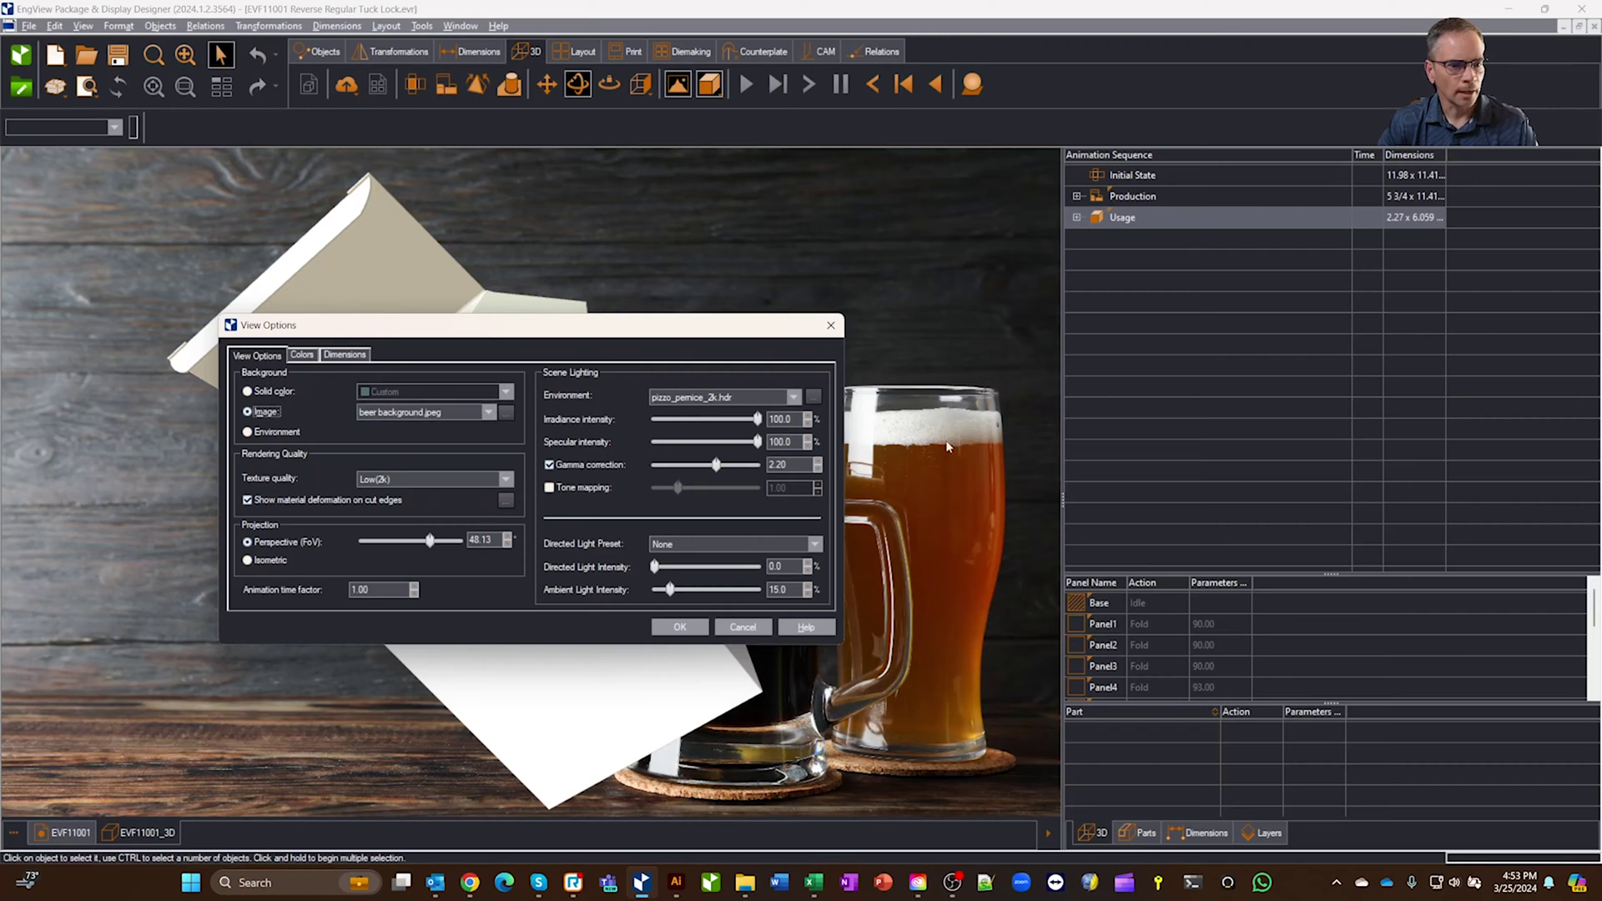
pyautogui.click(488, 412)
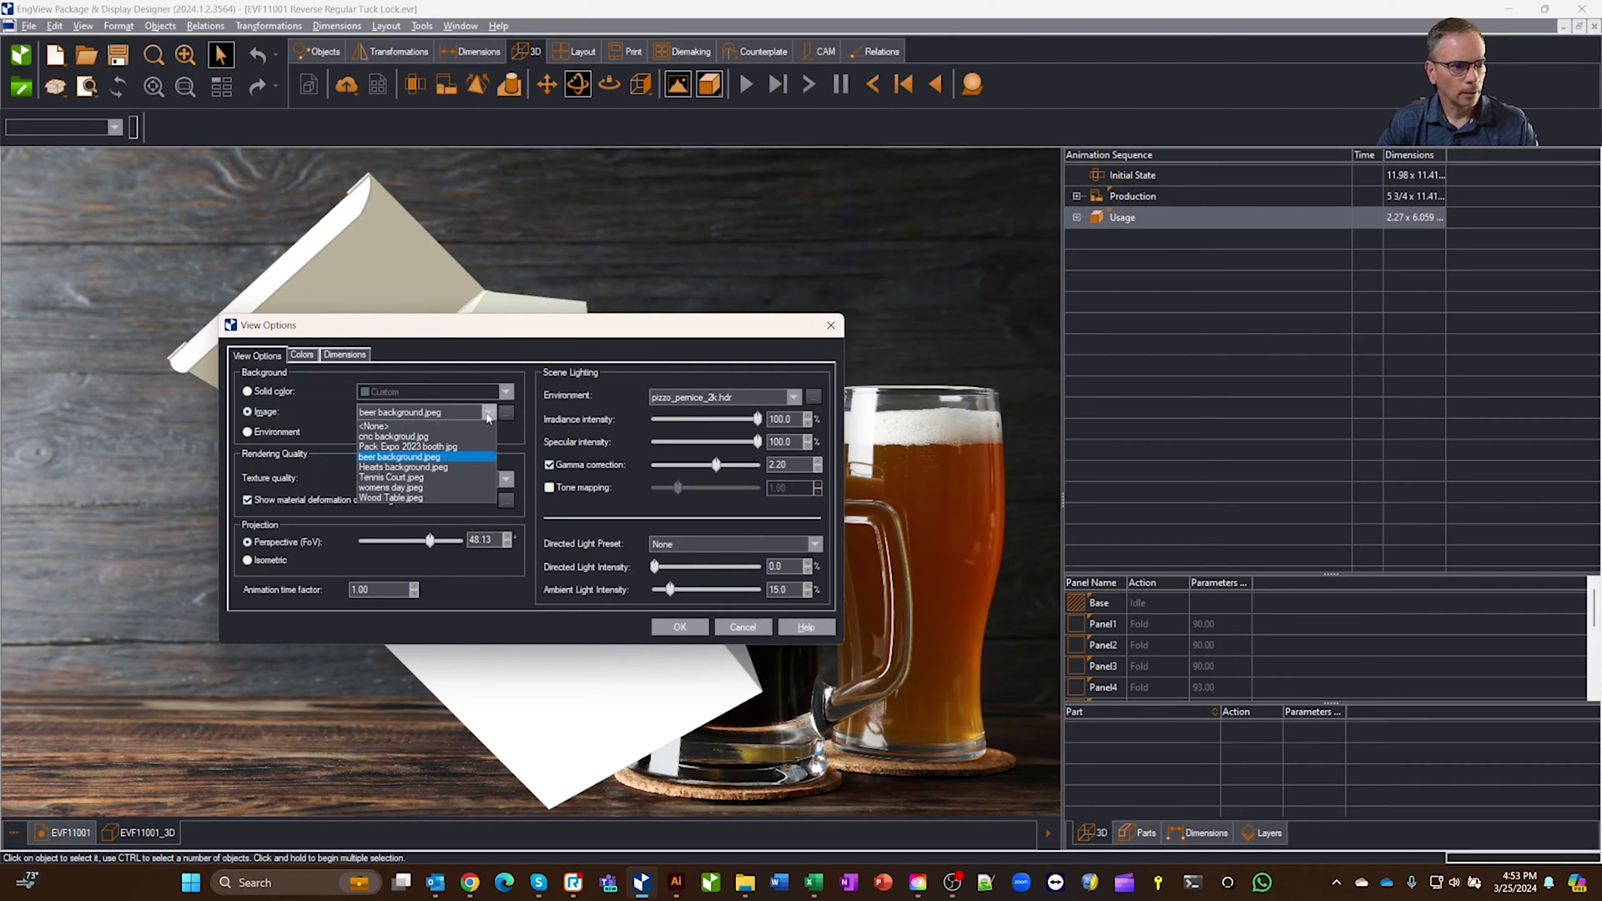
pyautogui.click(432, 488)
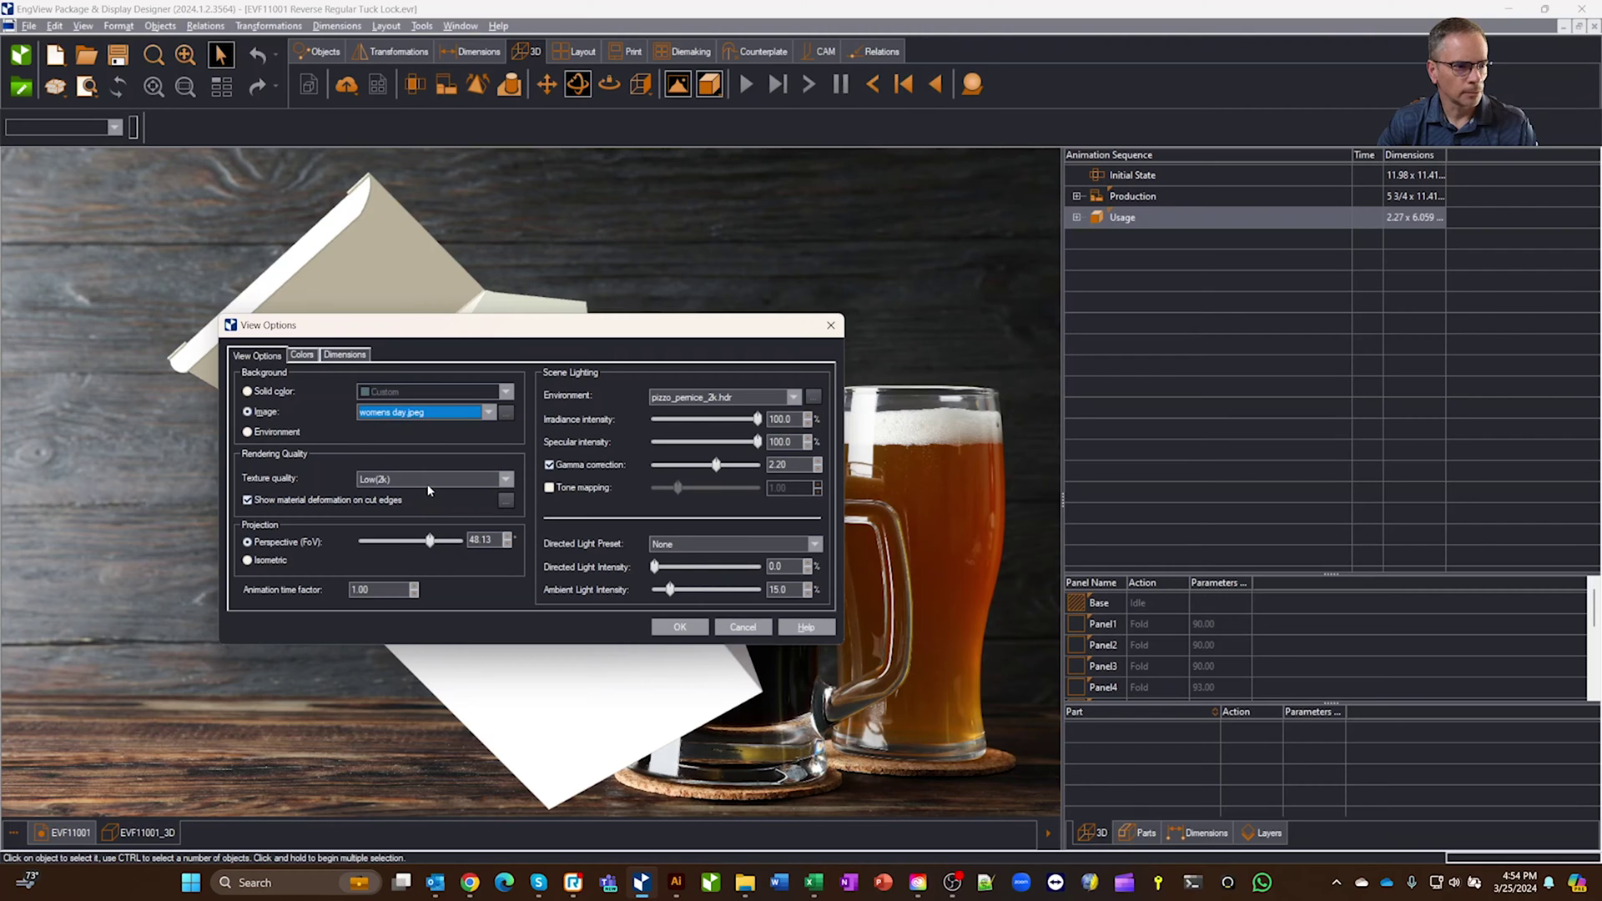
pyautogui.click(488, 412)
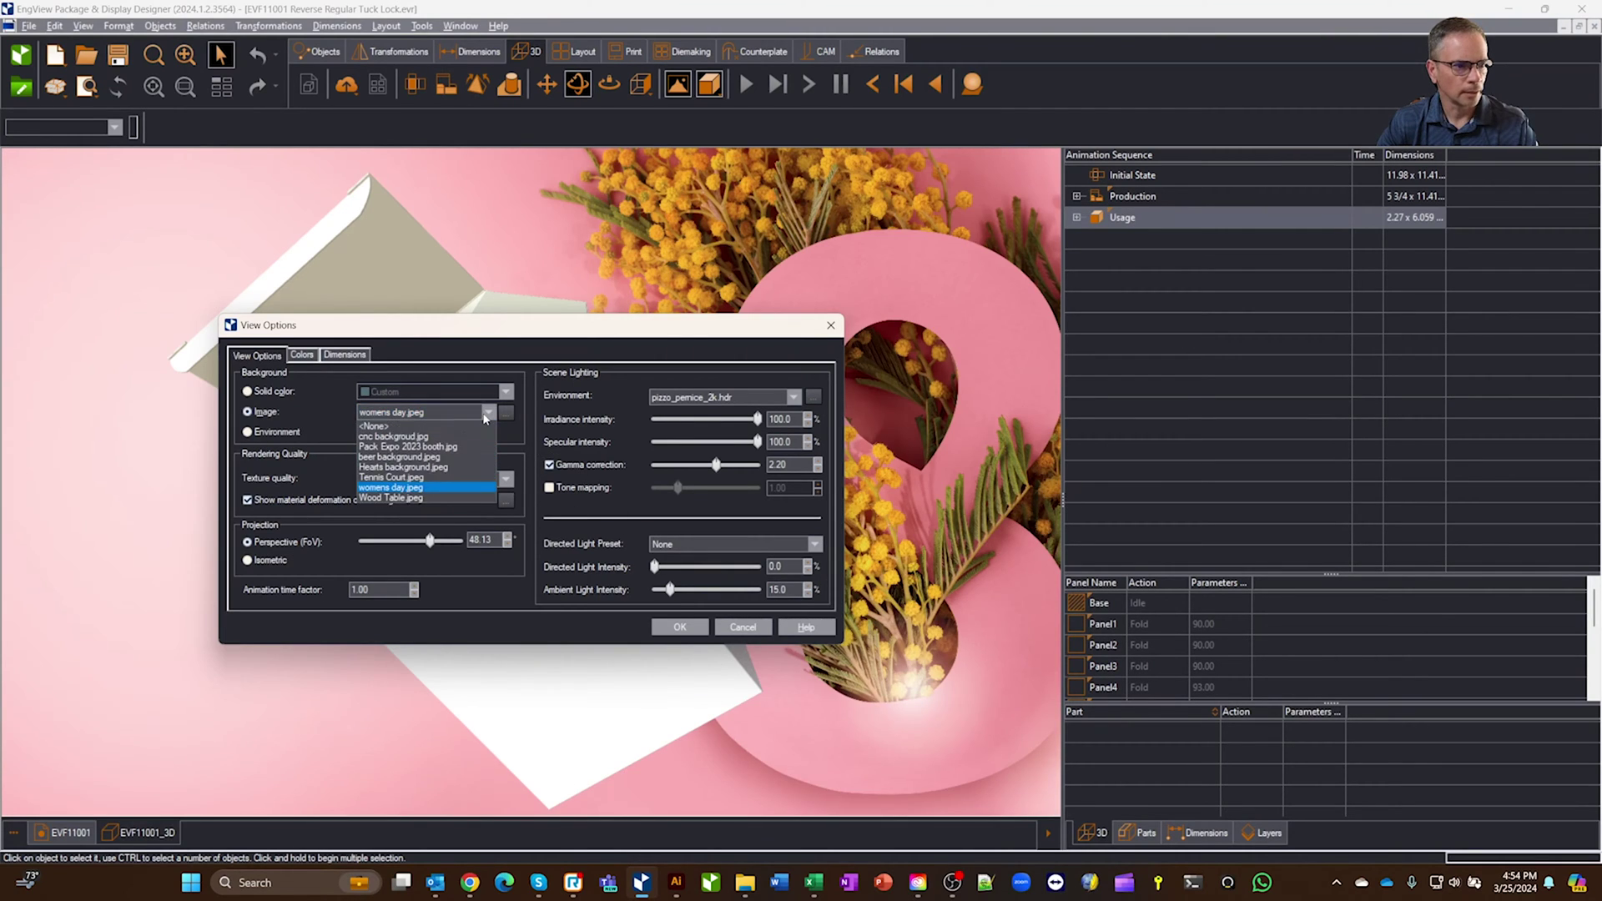
pyautogui.click(429, 477)
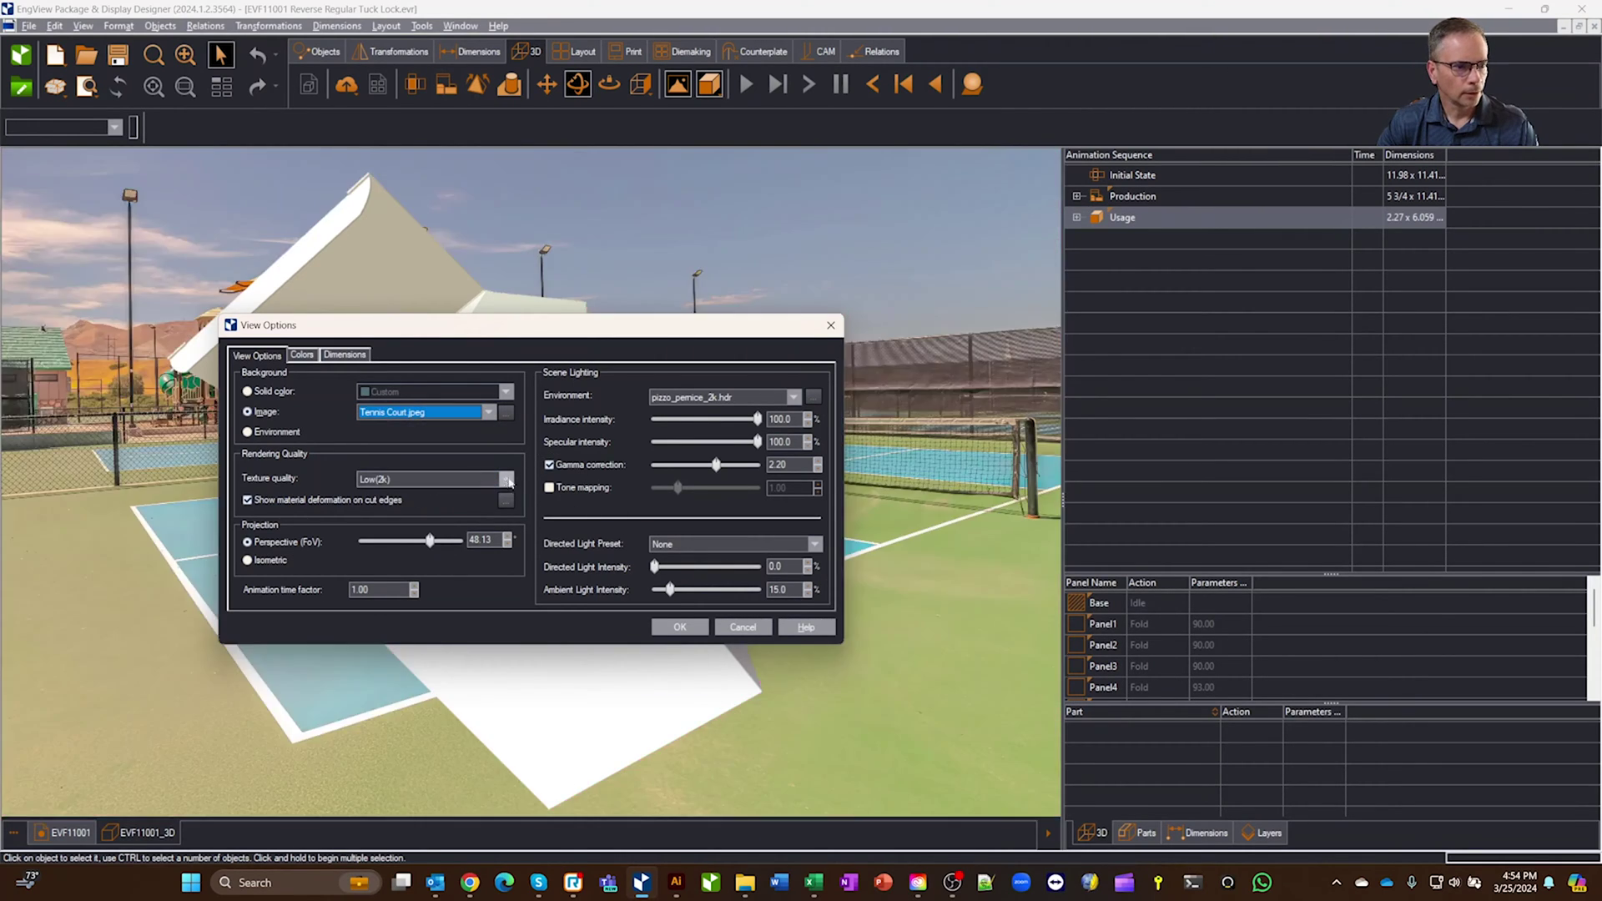
pyautogui.click(680, 627)
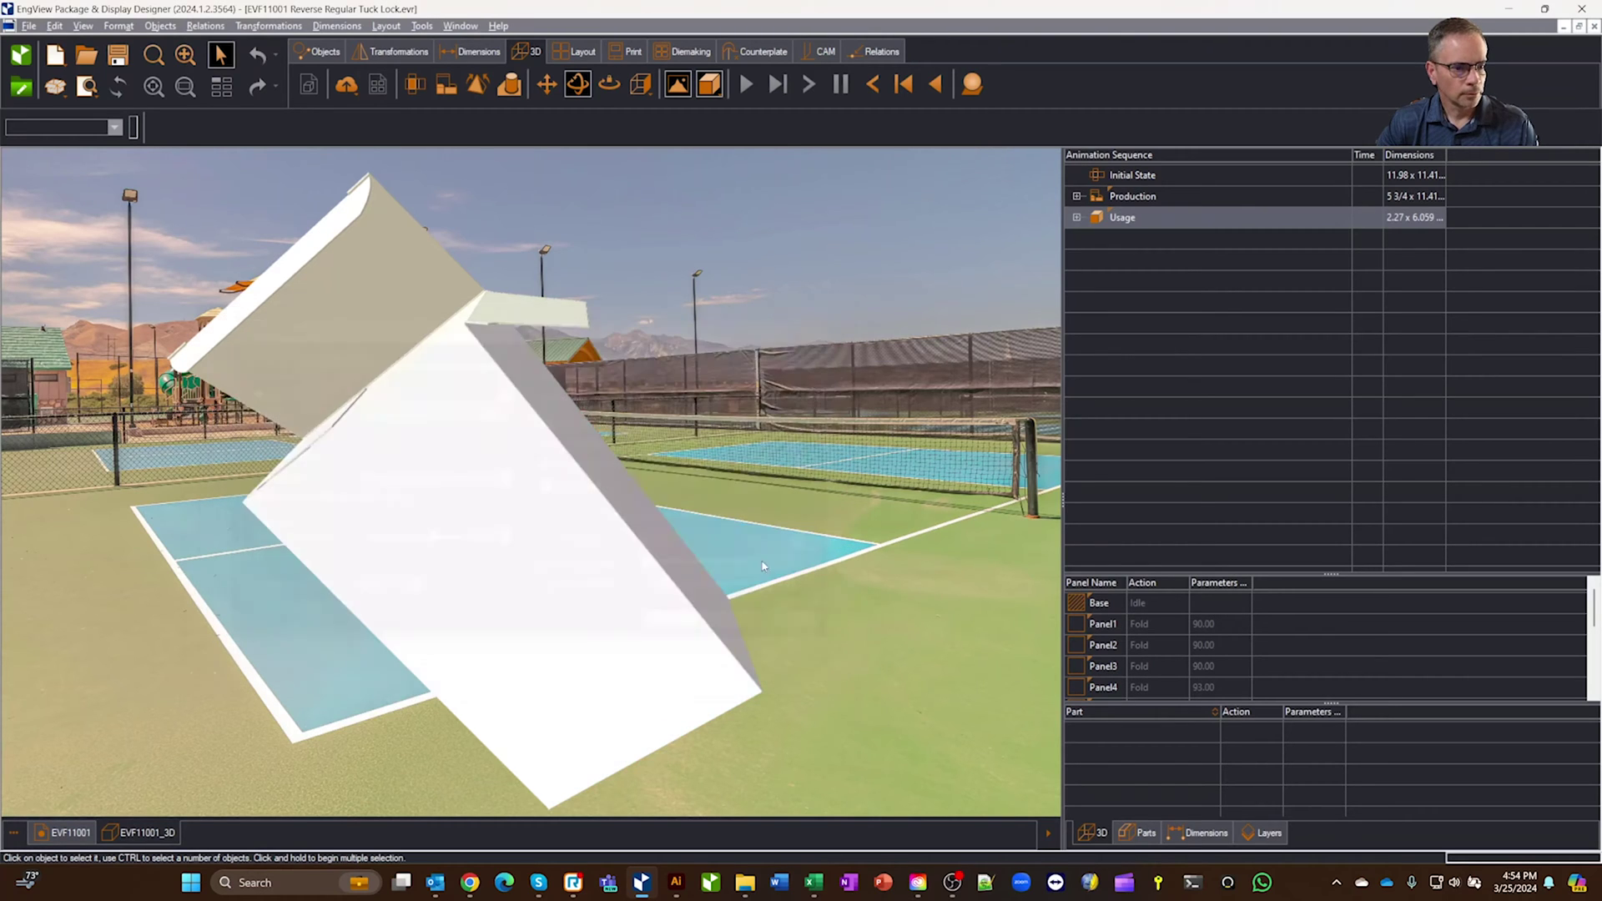
pyautogui.moveTo(784, 549); pyautogui.dragTo(816, 451)
# Change the background image to beer background.jpeg.
pyautogui.rightClick(805, 465)
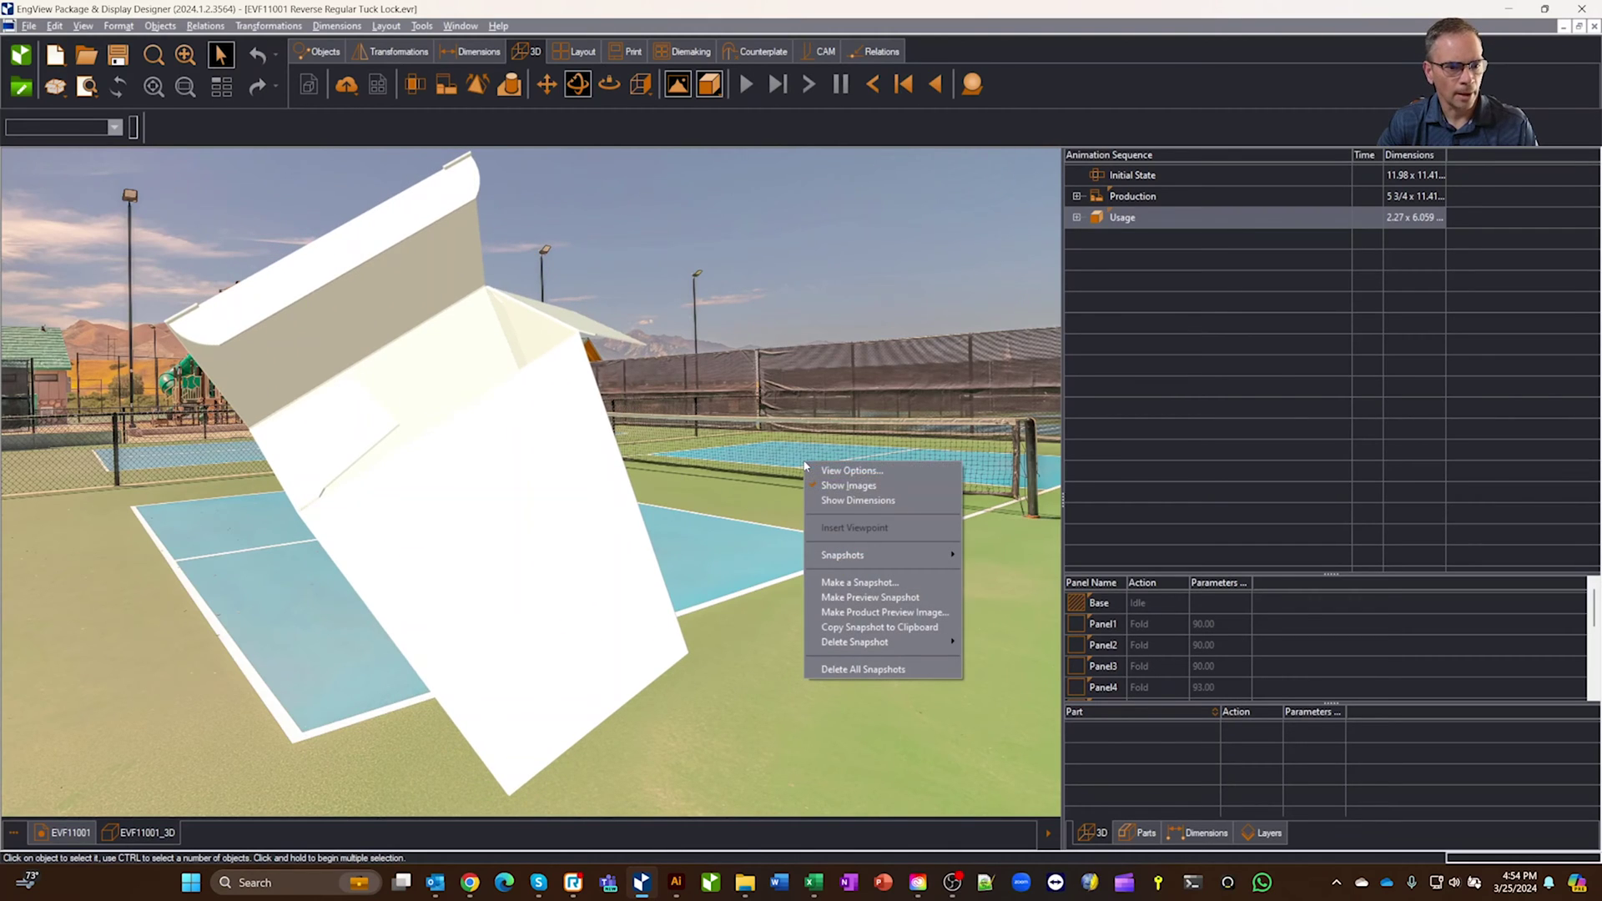
pyautogui.click(853, 472)
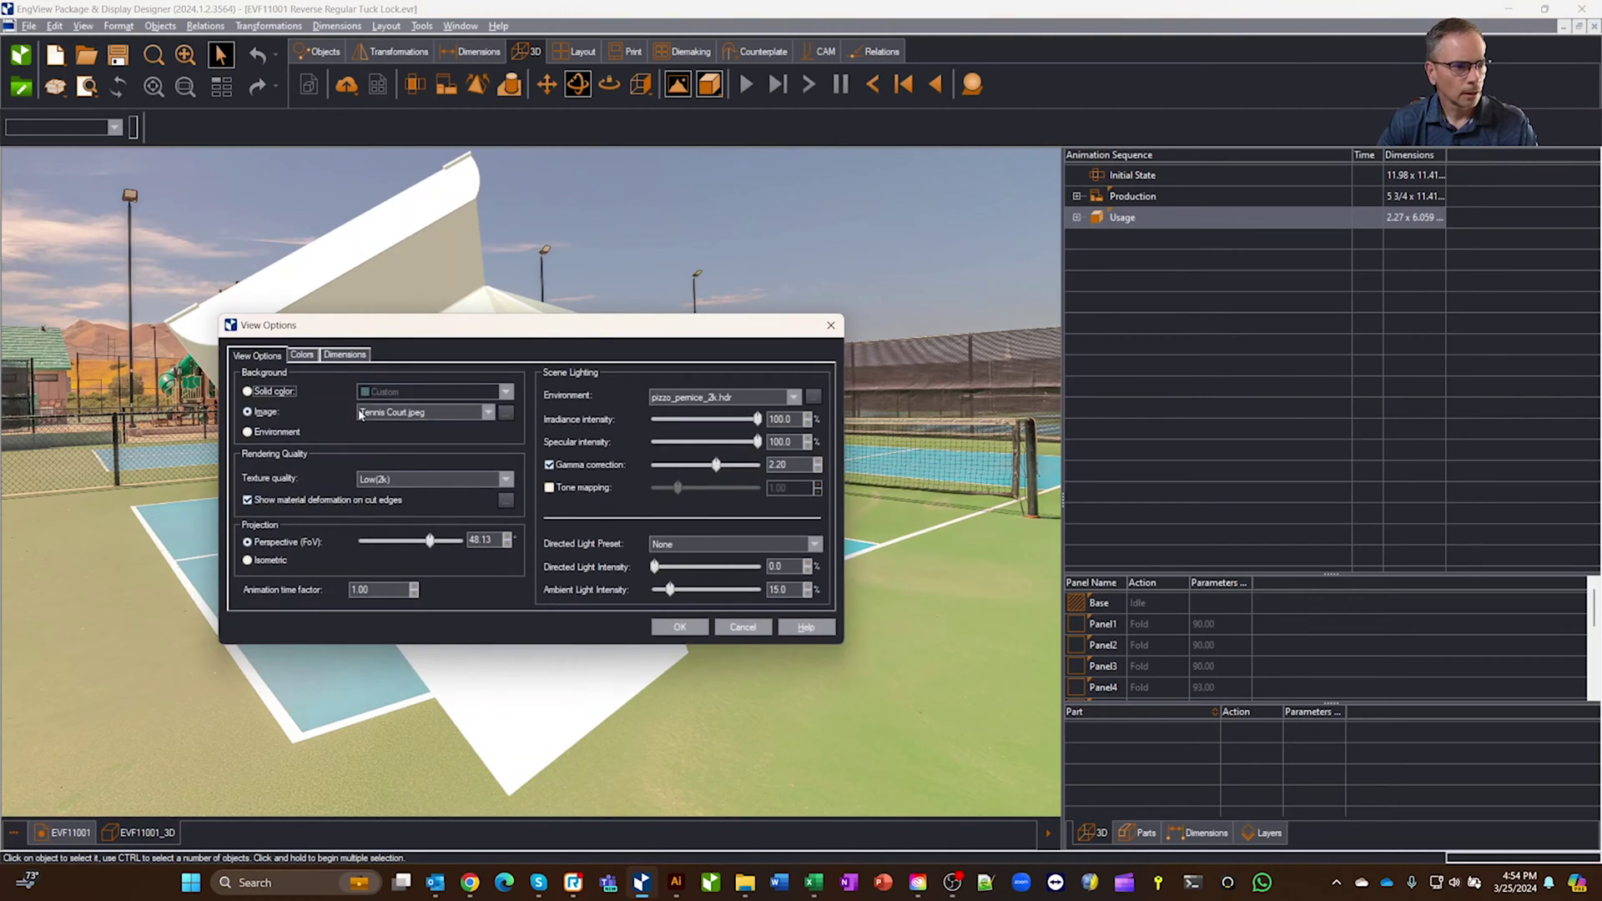
pyautogui.click(429, 415)
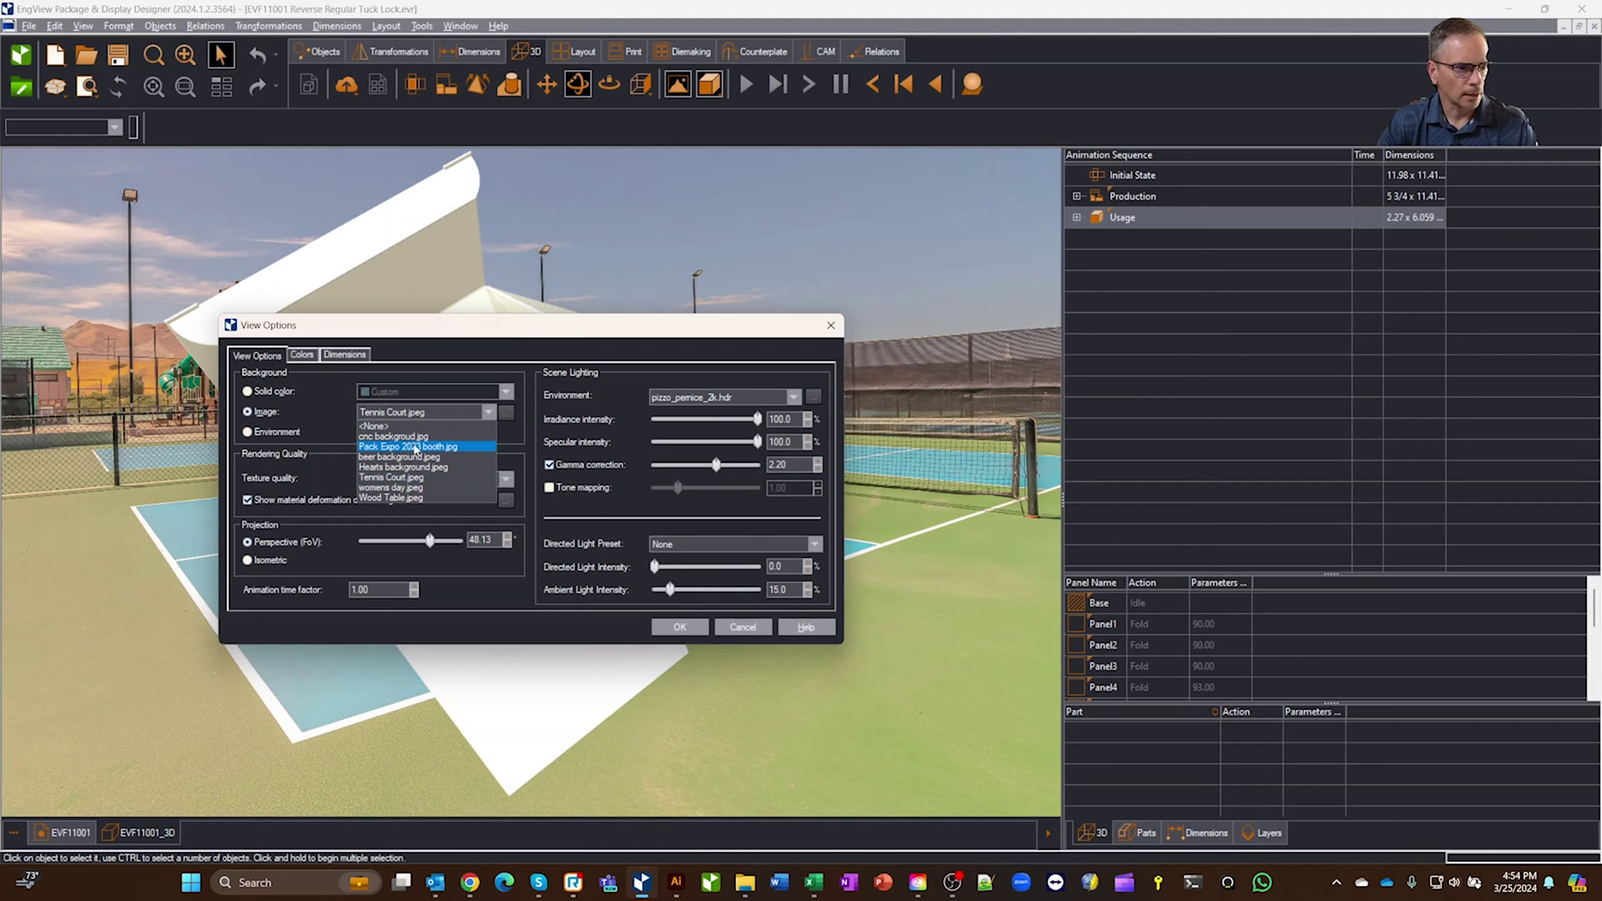
pyautogui.click(427, 458)
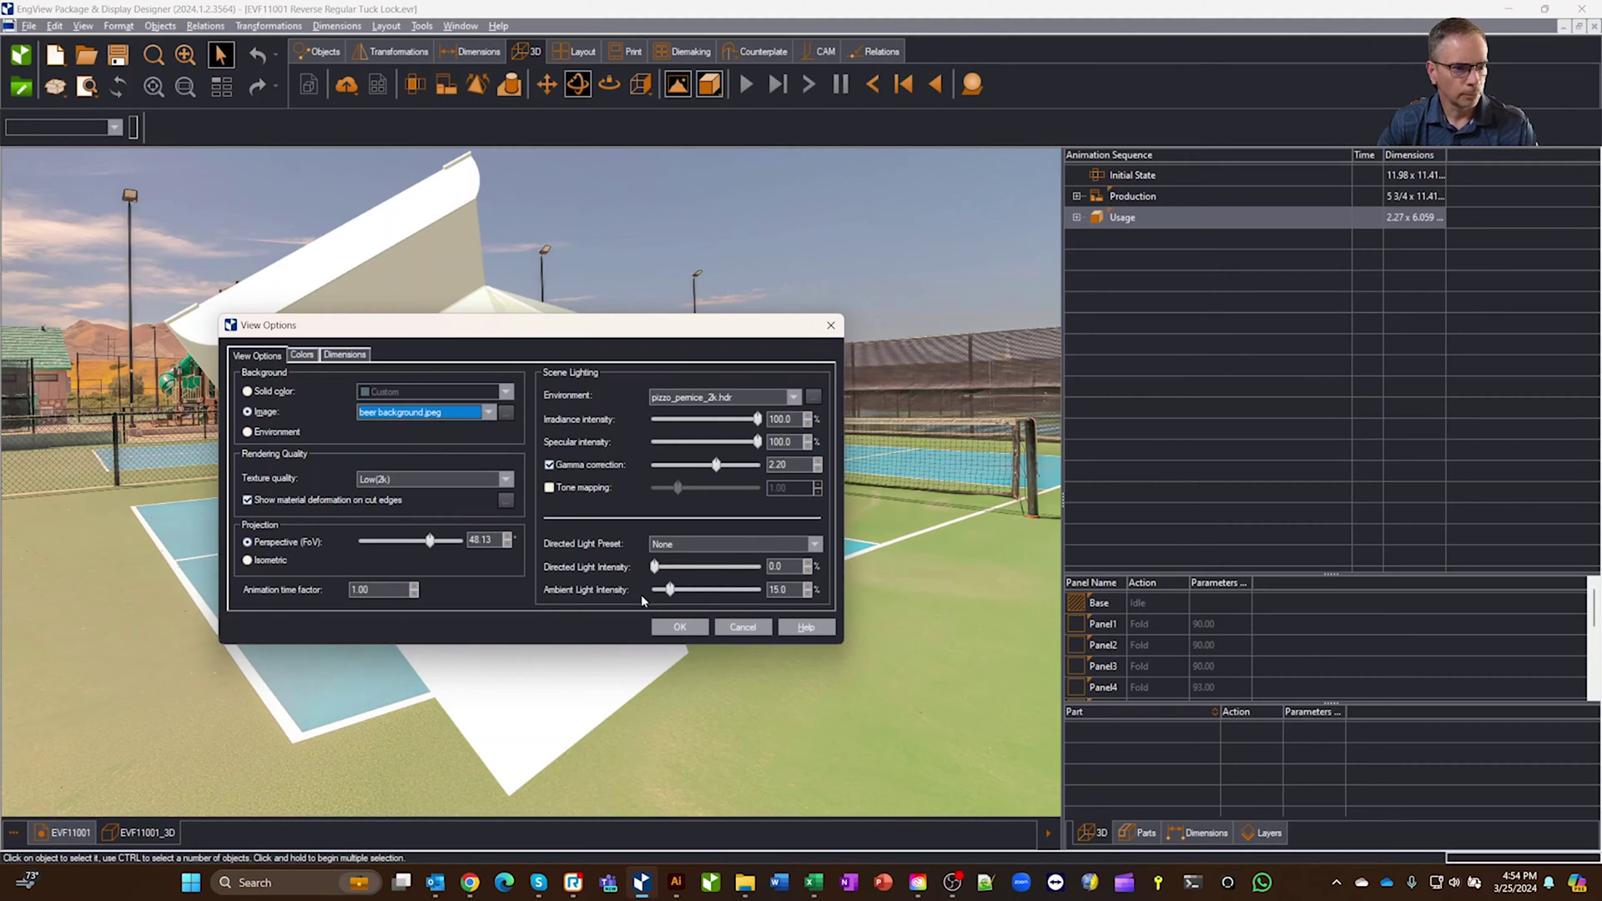
pyautogui.click(679, 627)
# Stand the carton upright, zoom it smaller and place it left of the beer glasses.
pyautogui.moveTo(759, 531); pyautogui.dragTo(682, 511)
pyautogui.scroll(-3, 683, 510)
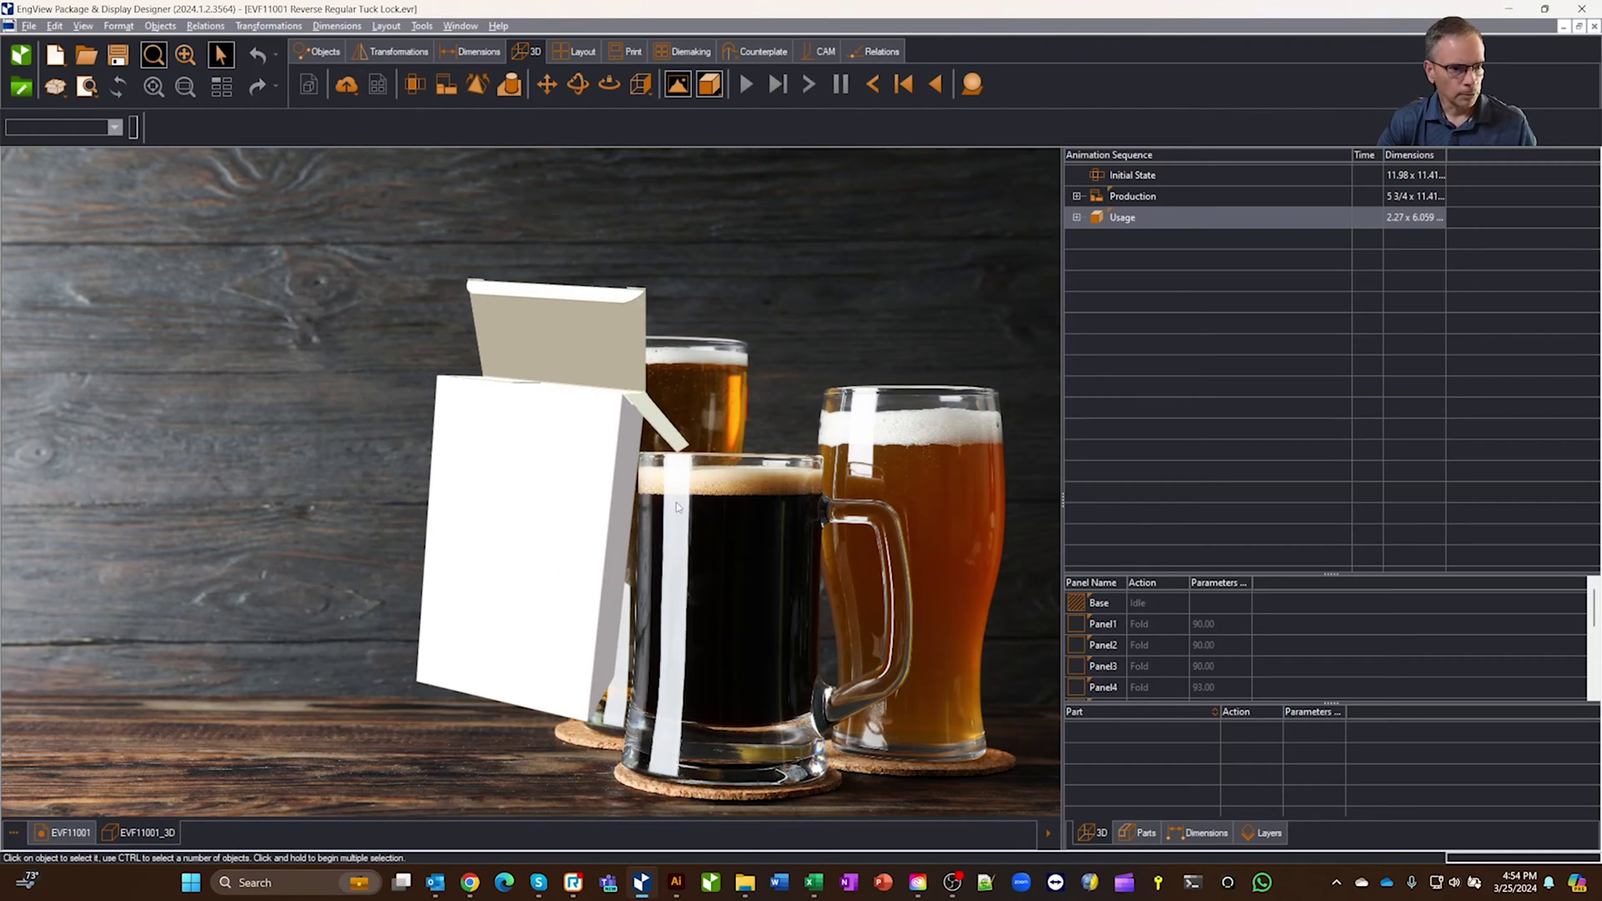
pyautogui.moveTo(671, 525); pyautogui.dragTo(484, 558, button='middle')
pyautogui.moveTo(484, 558); pyautogui.dragTo(500, 528)
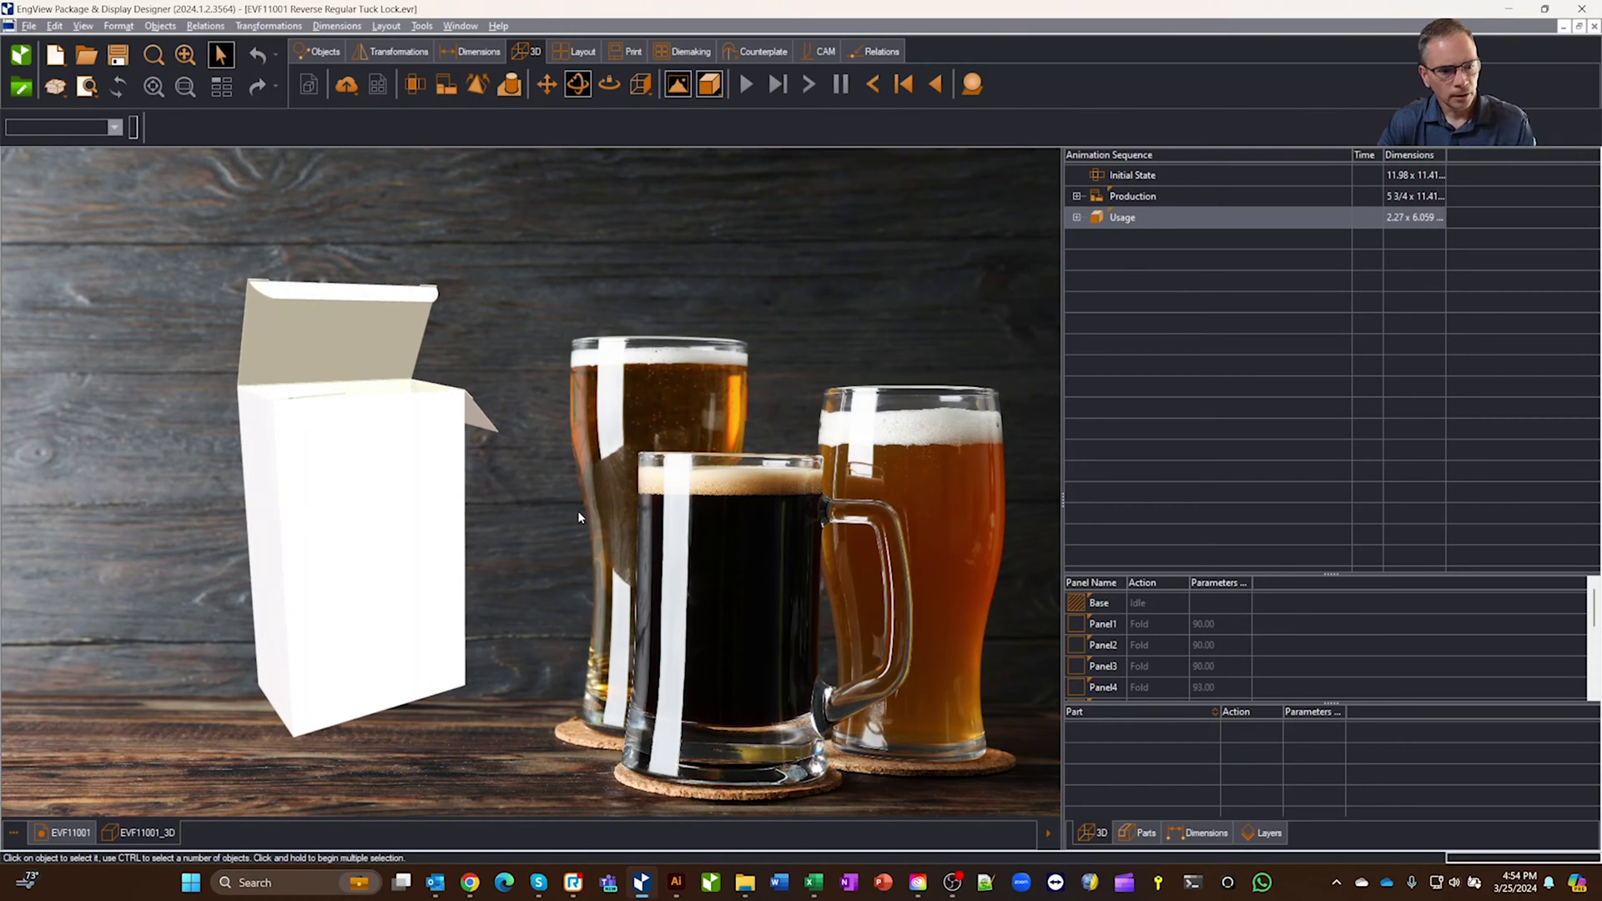
# Check View Options, cancel without changes, and bring up File Explorer.
pyautogui.rightClick(705, 251)
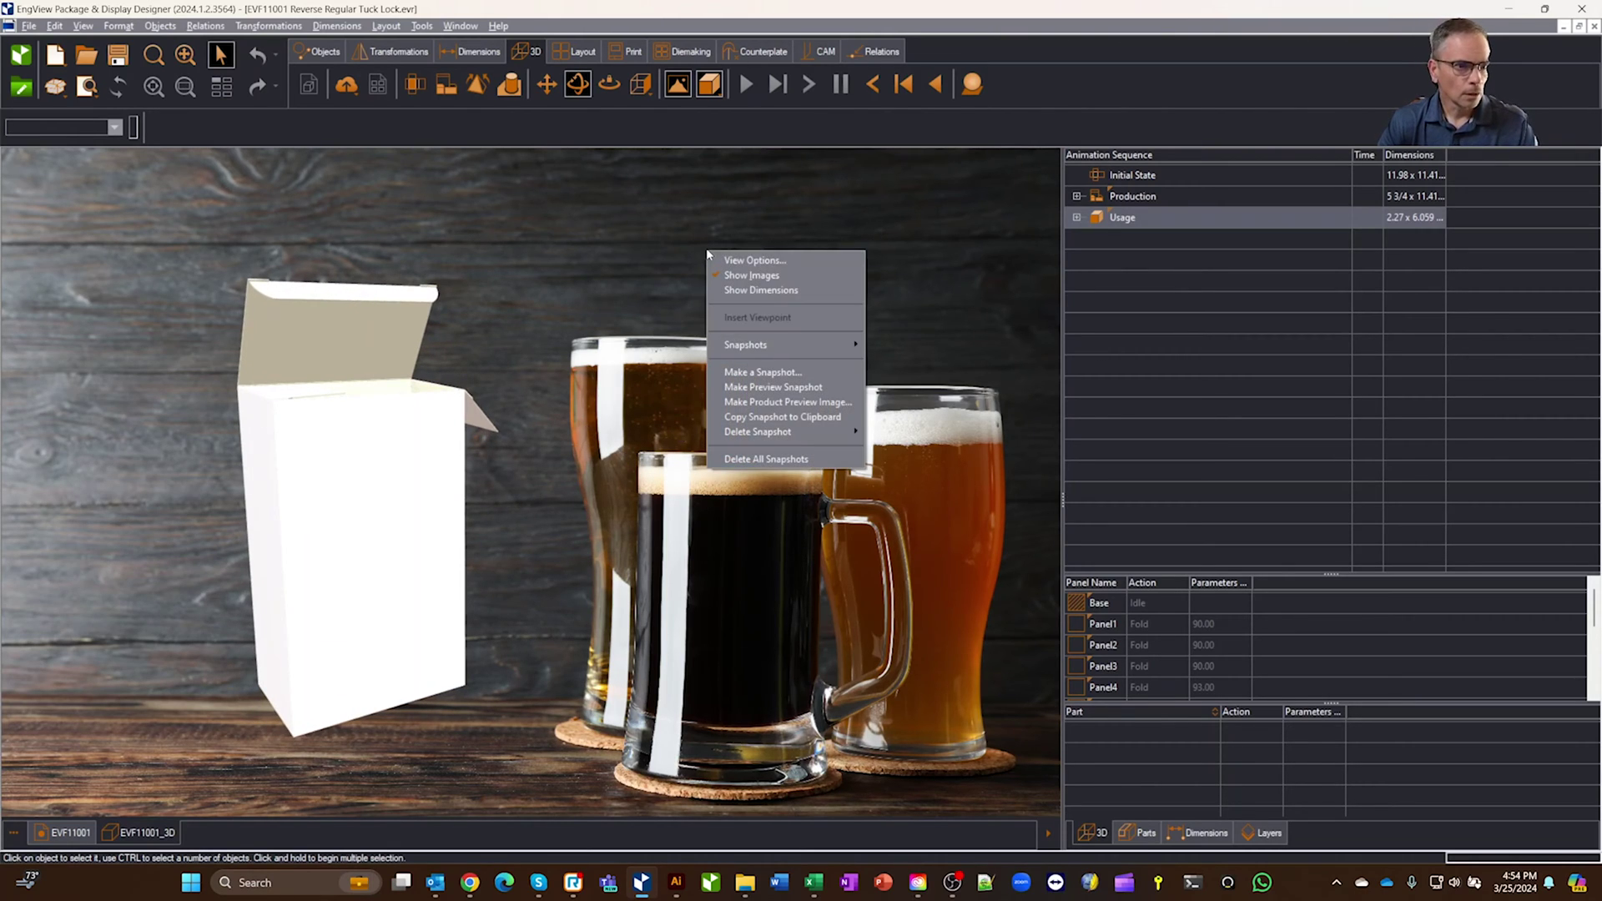
pyautogui.click(728, 259)
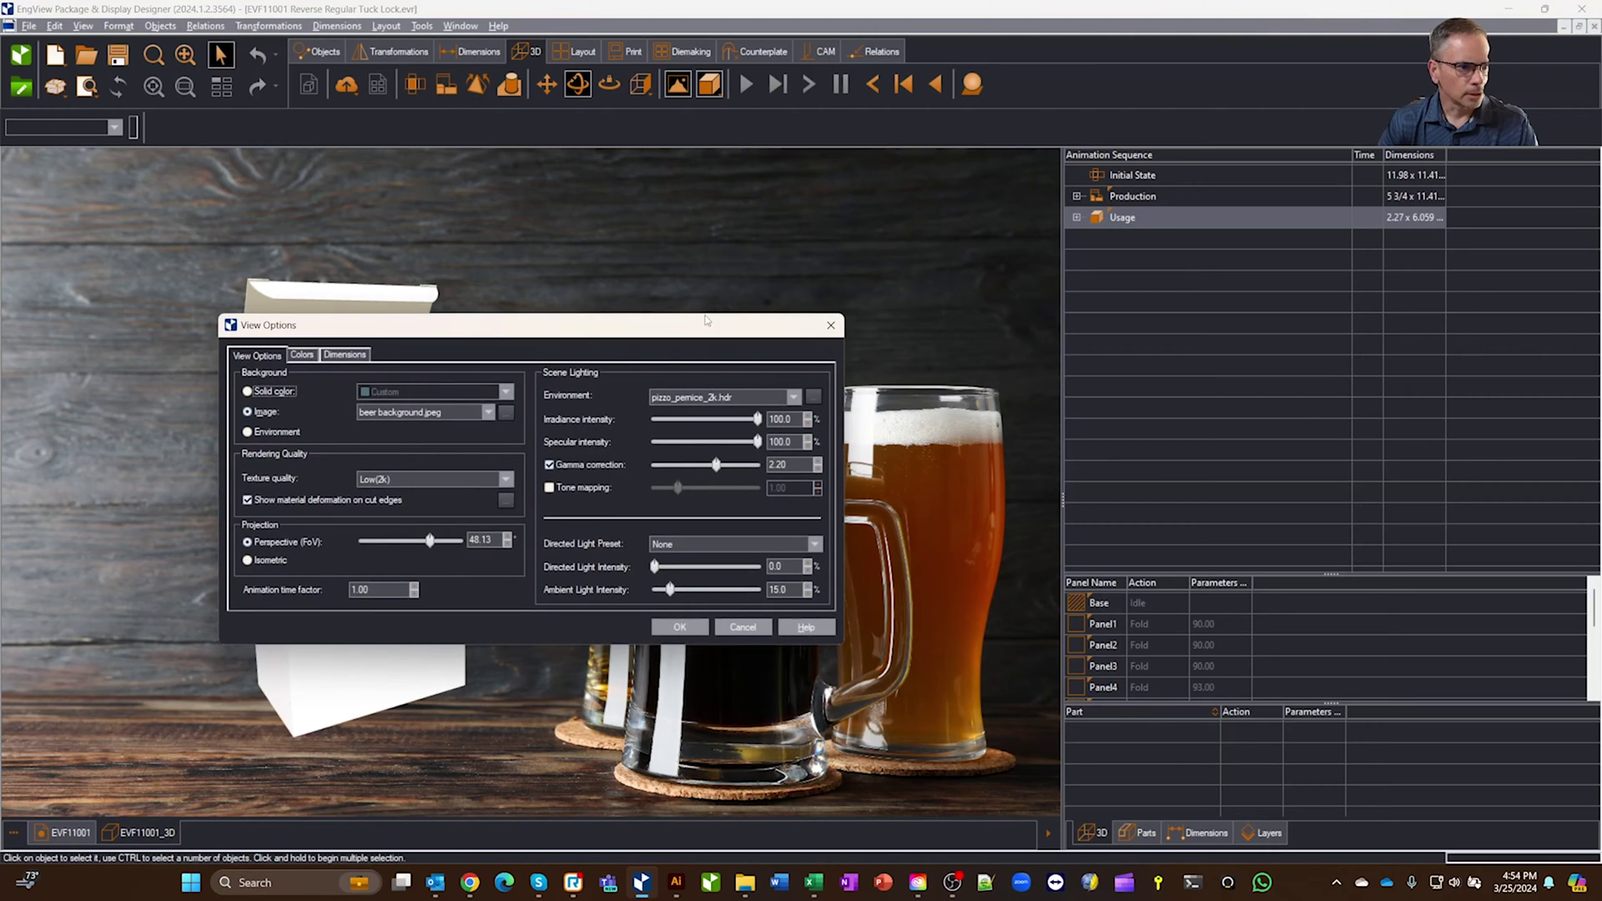
pyautogui.click(743, 627)
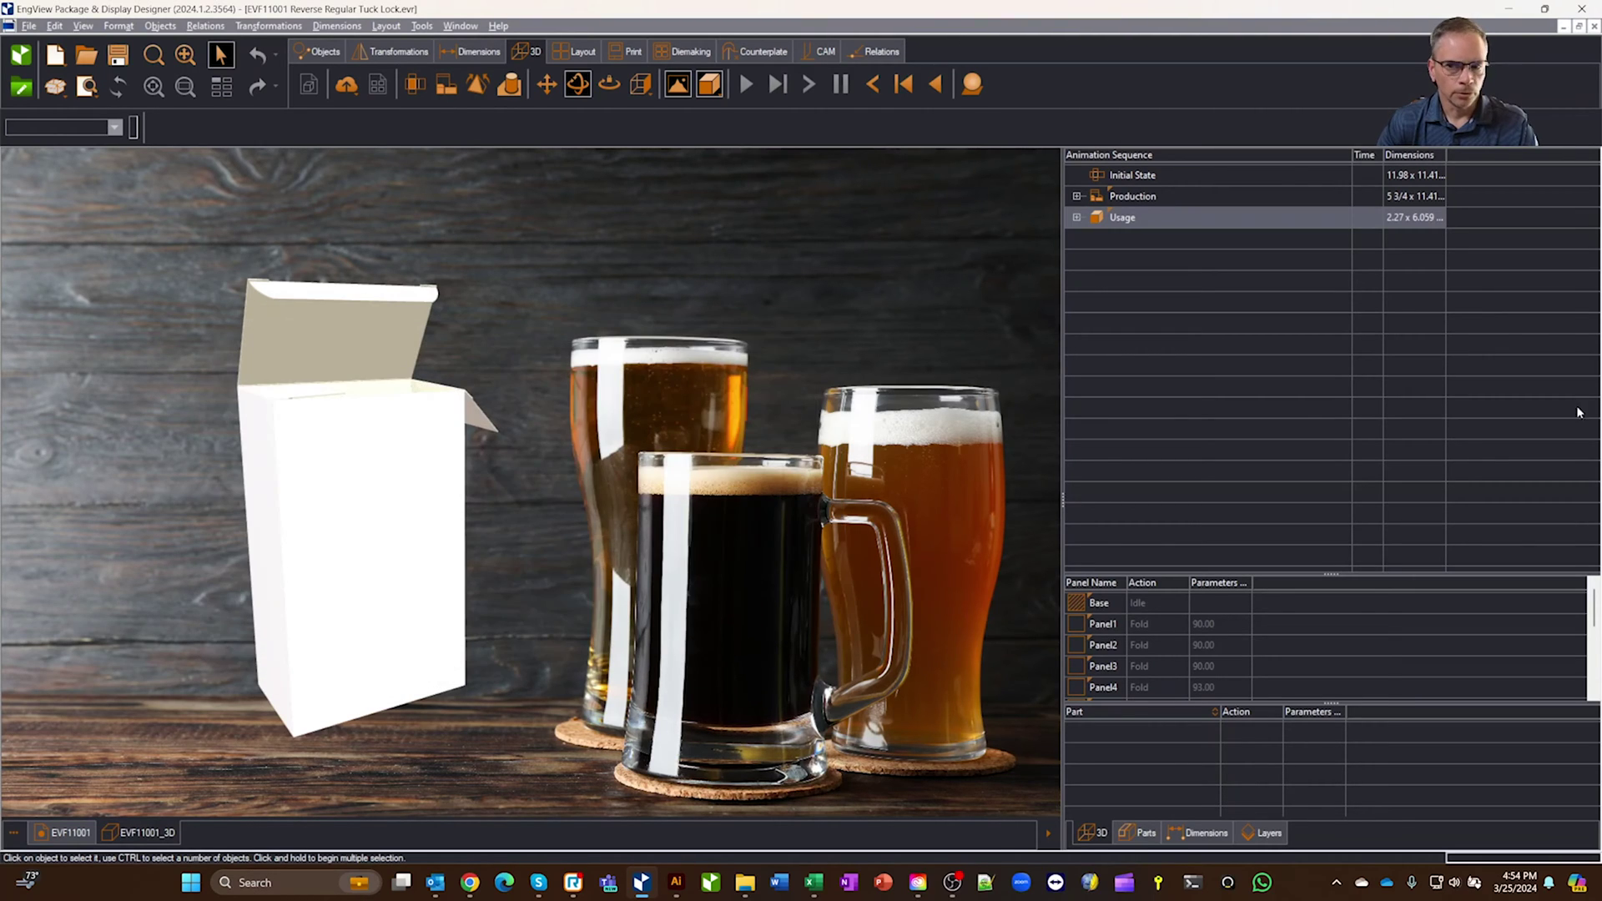
pyautogui.press('super+e')
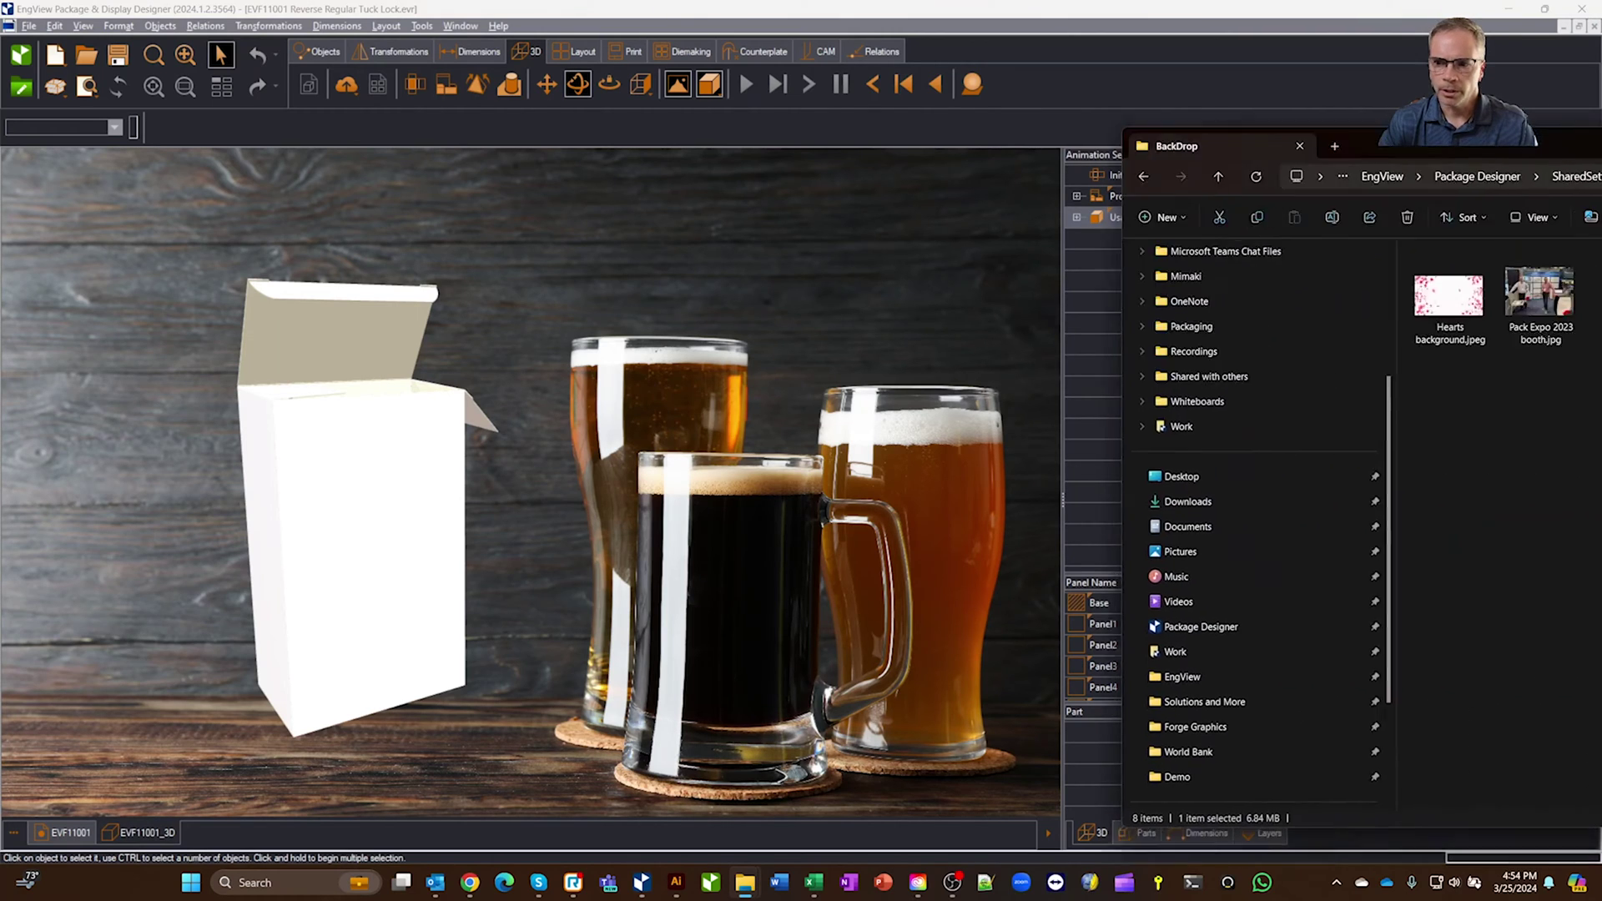
# Bring the BackDrop folder window to centre to browse images, then move it off screen right.
pyautogui.moveTo(1418, 123); pyautogui.dragTo(920, 111)
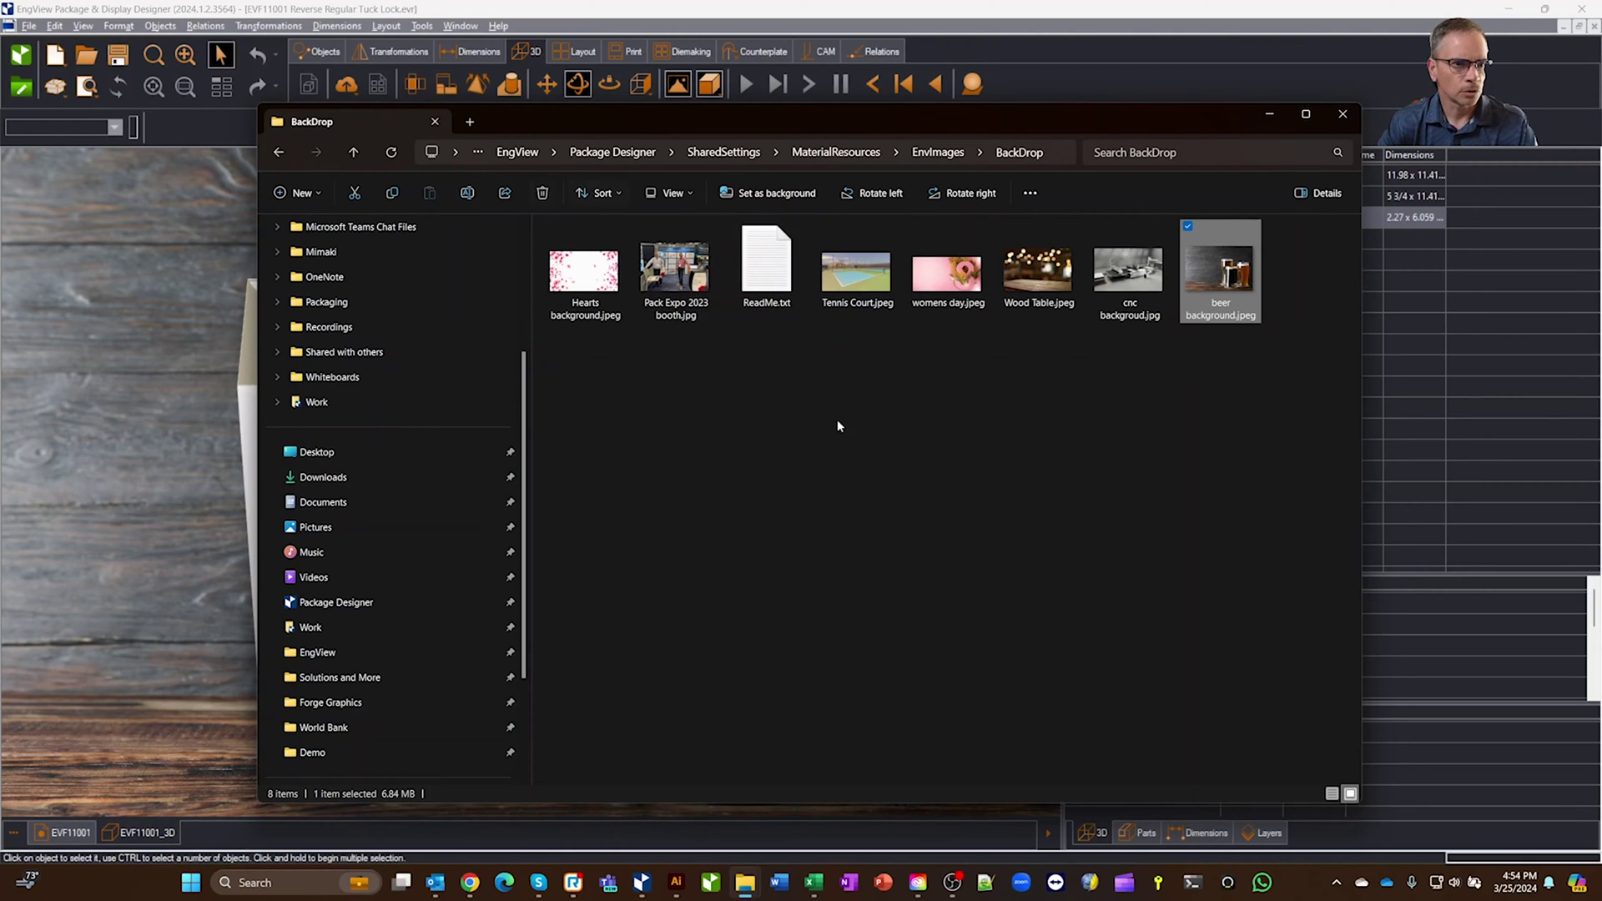
pyautogui.moveTo(1044, 125); pyautogui.dragTo(1601, 127)
# Switch the 3D background back to Solid color and orbit the box.
pyautogui.rightClick(520, 257)
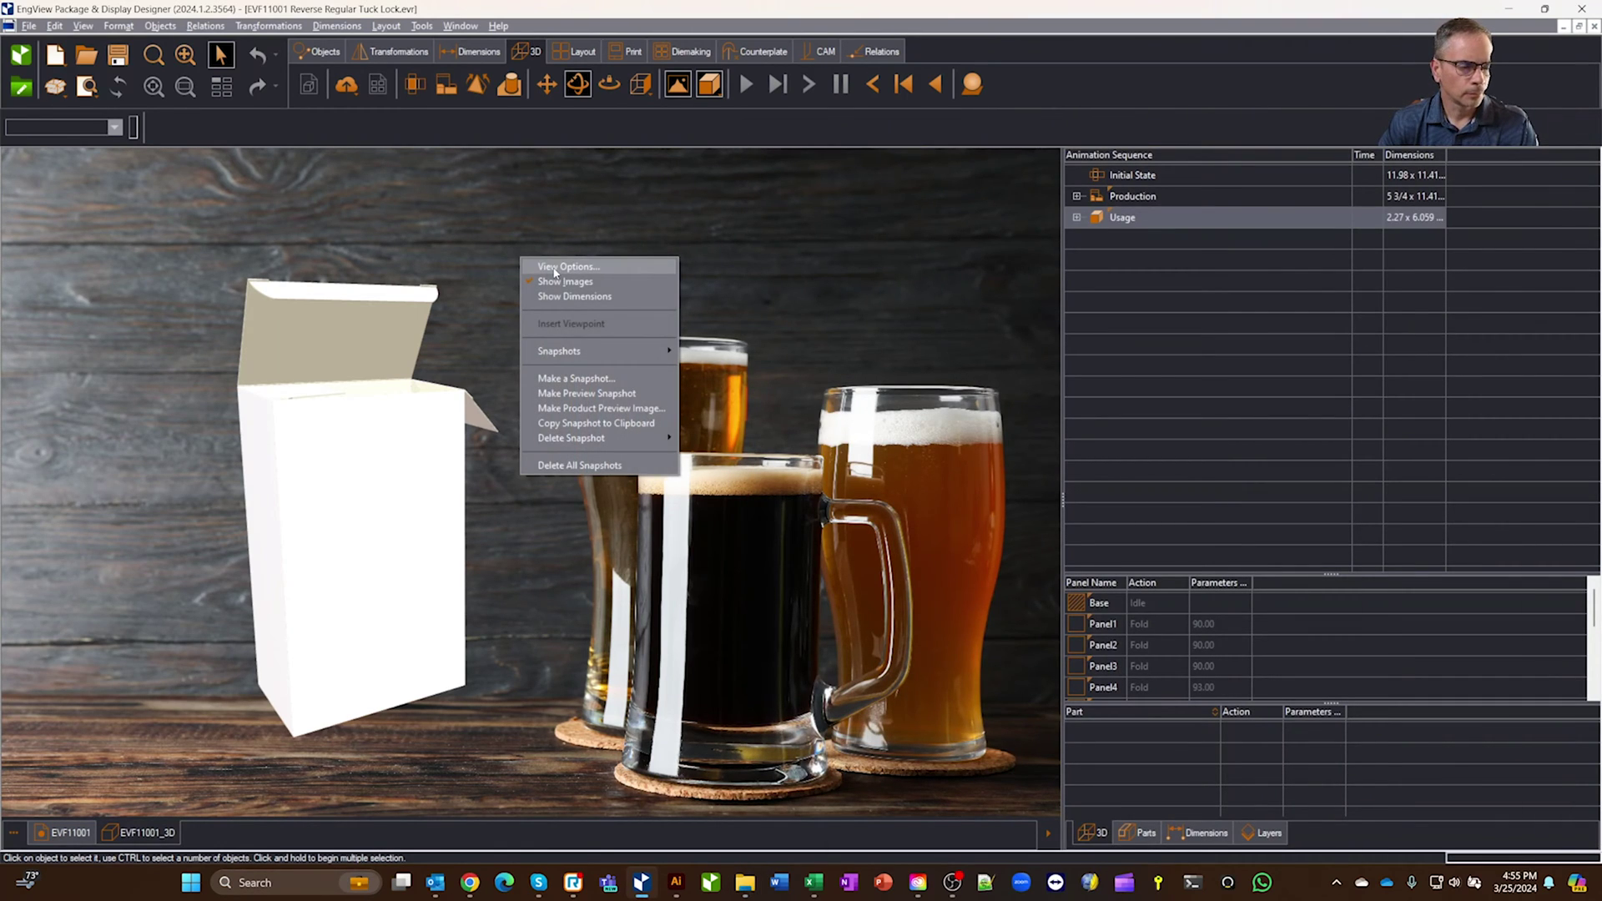
pyautogui.click(555, 268)
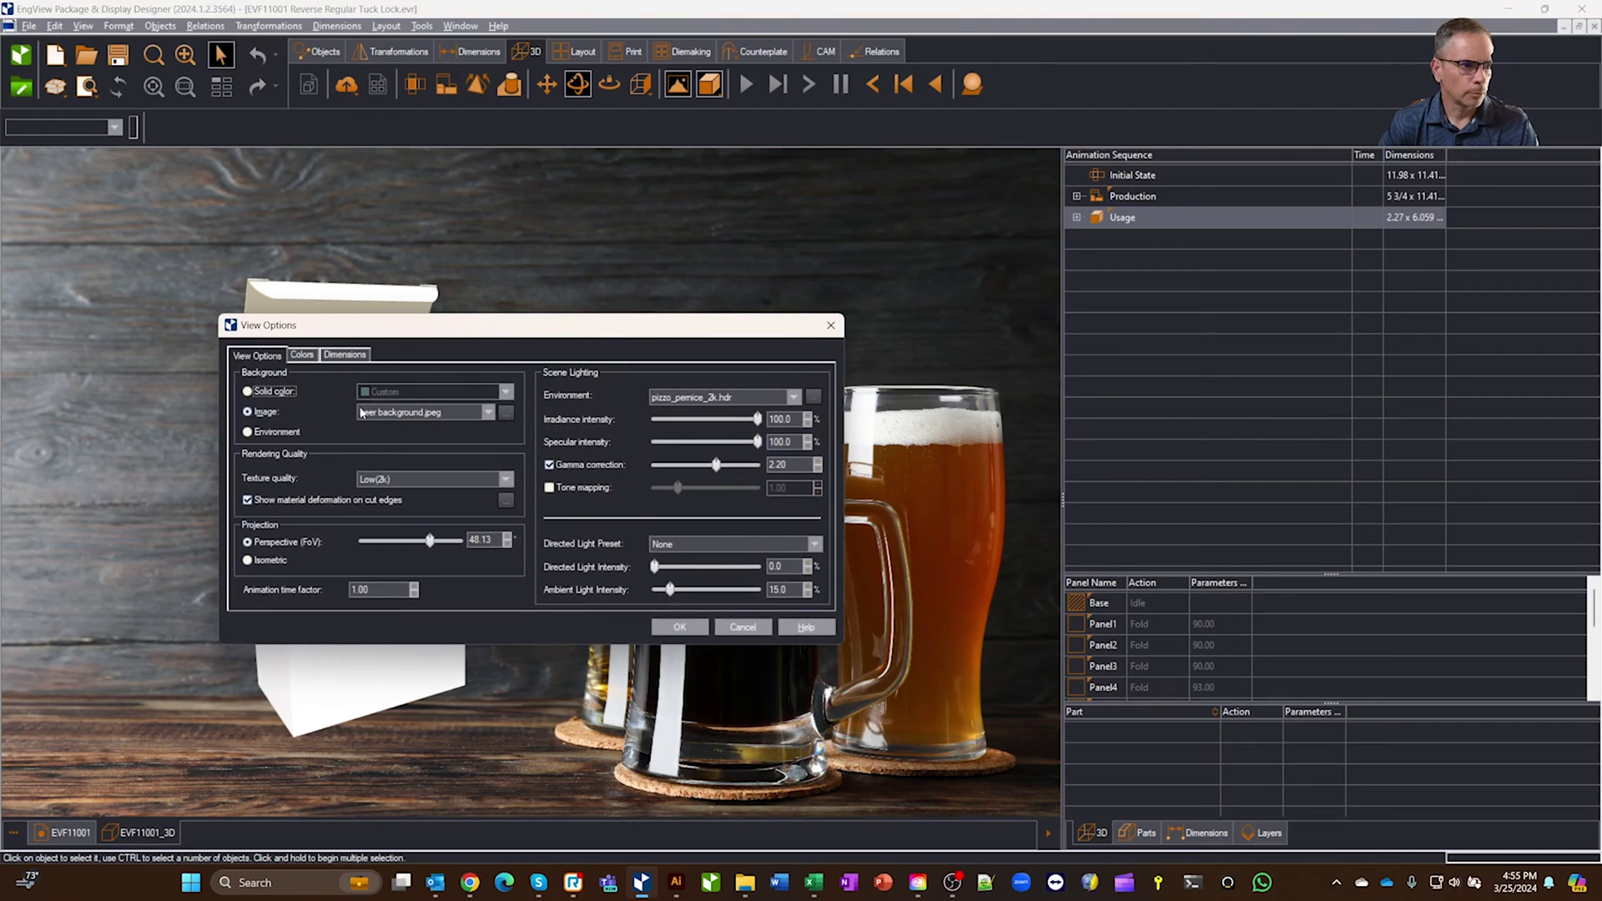
pyautogui.click(258, 392)
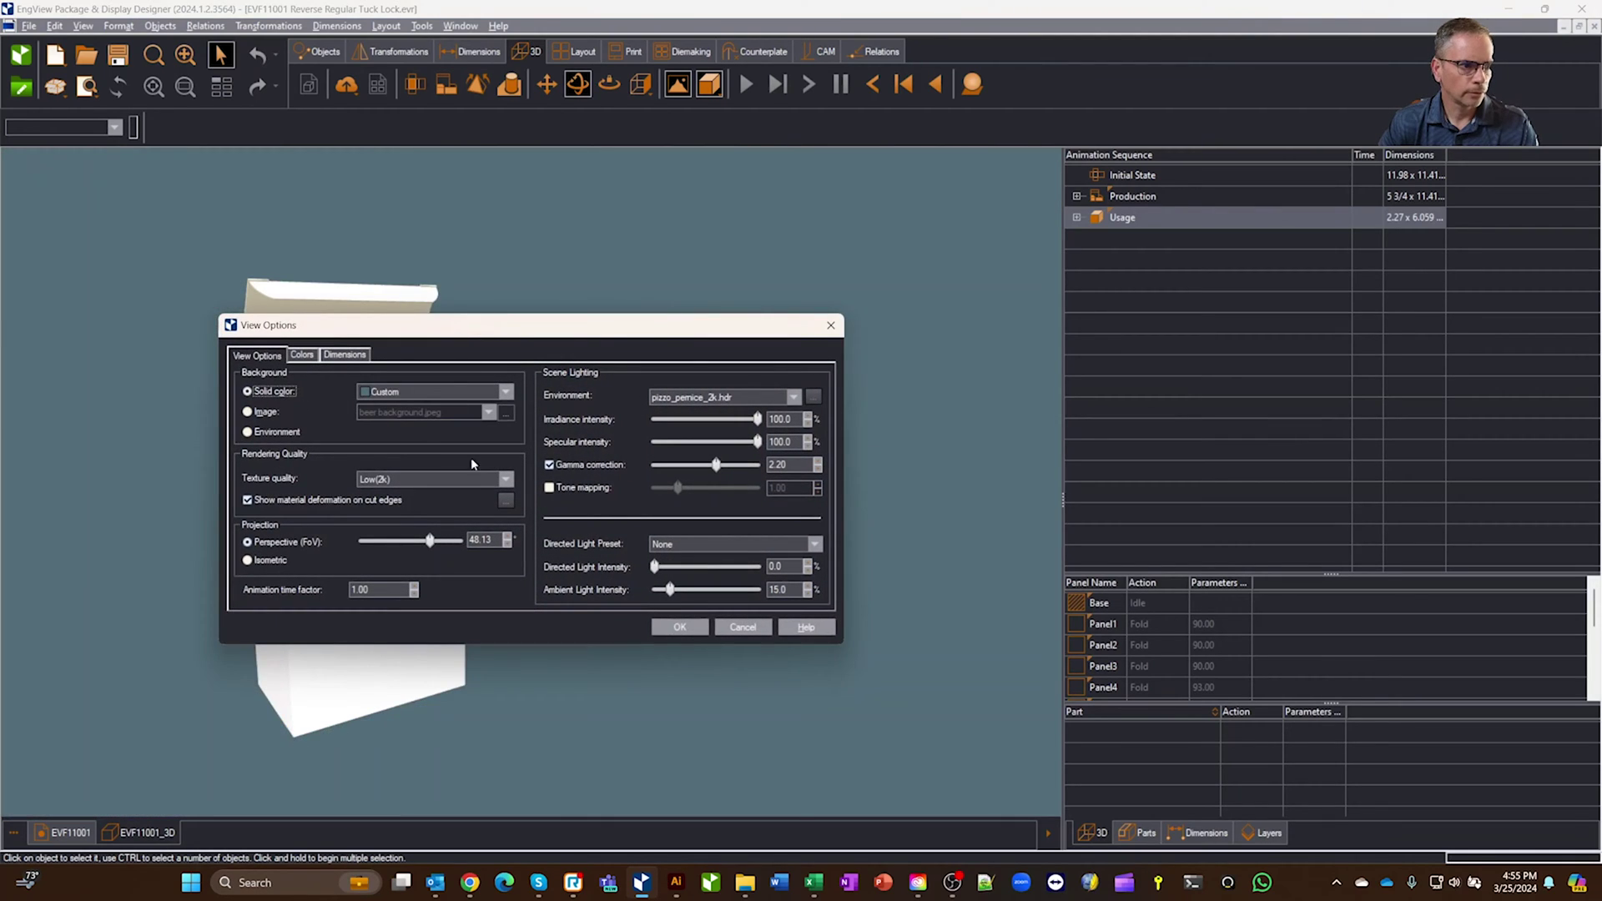
pyautogui.click(683, 631)
pyautogui.moveTo(781, 557); pyautogui.dragTo(694, 586)
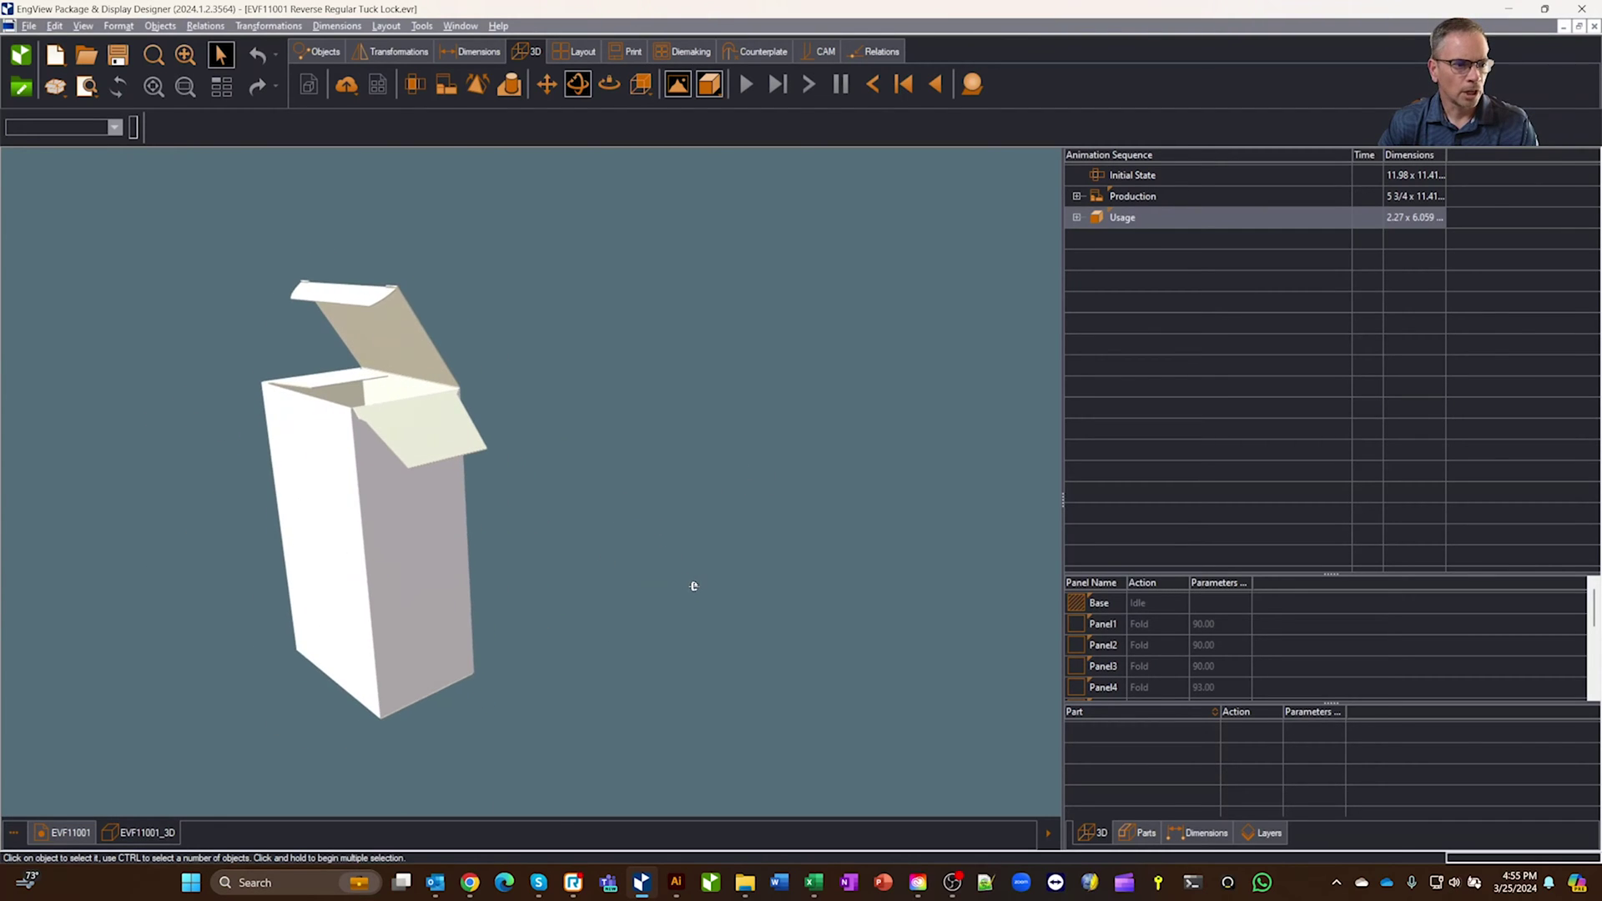
pyautogui.click(69, 832)
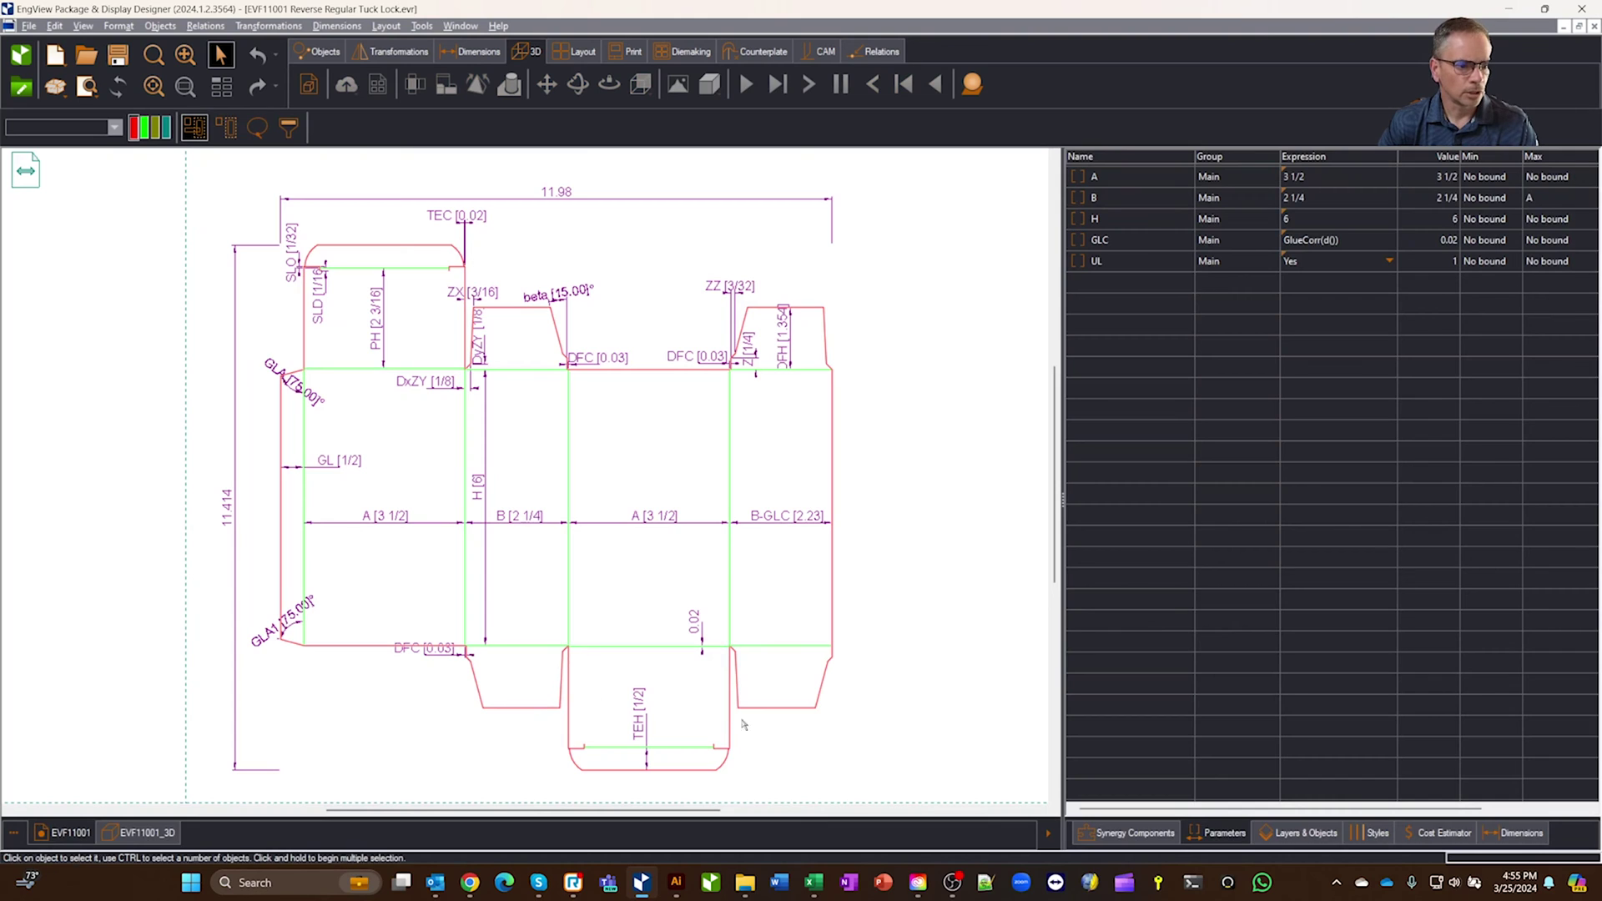
pyautogui.click(423, 26)
pyautogui.click(467, 423)
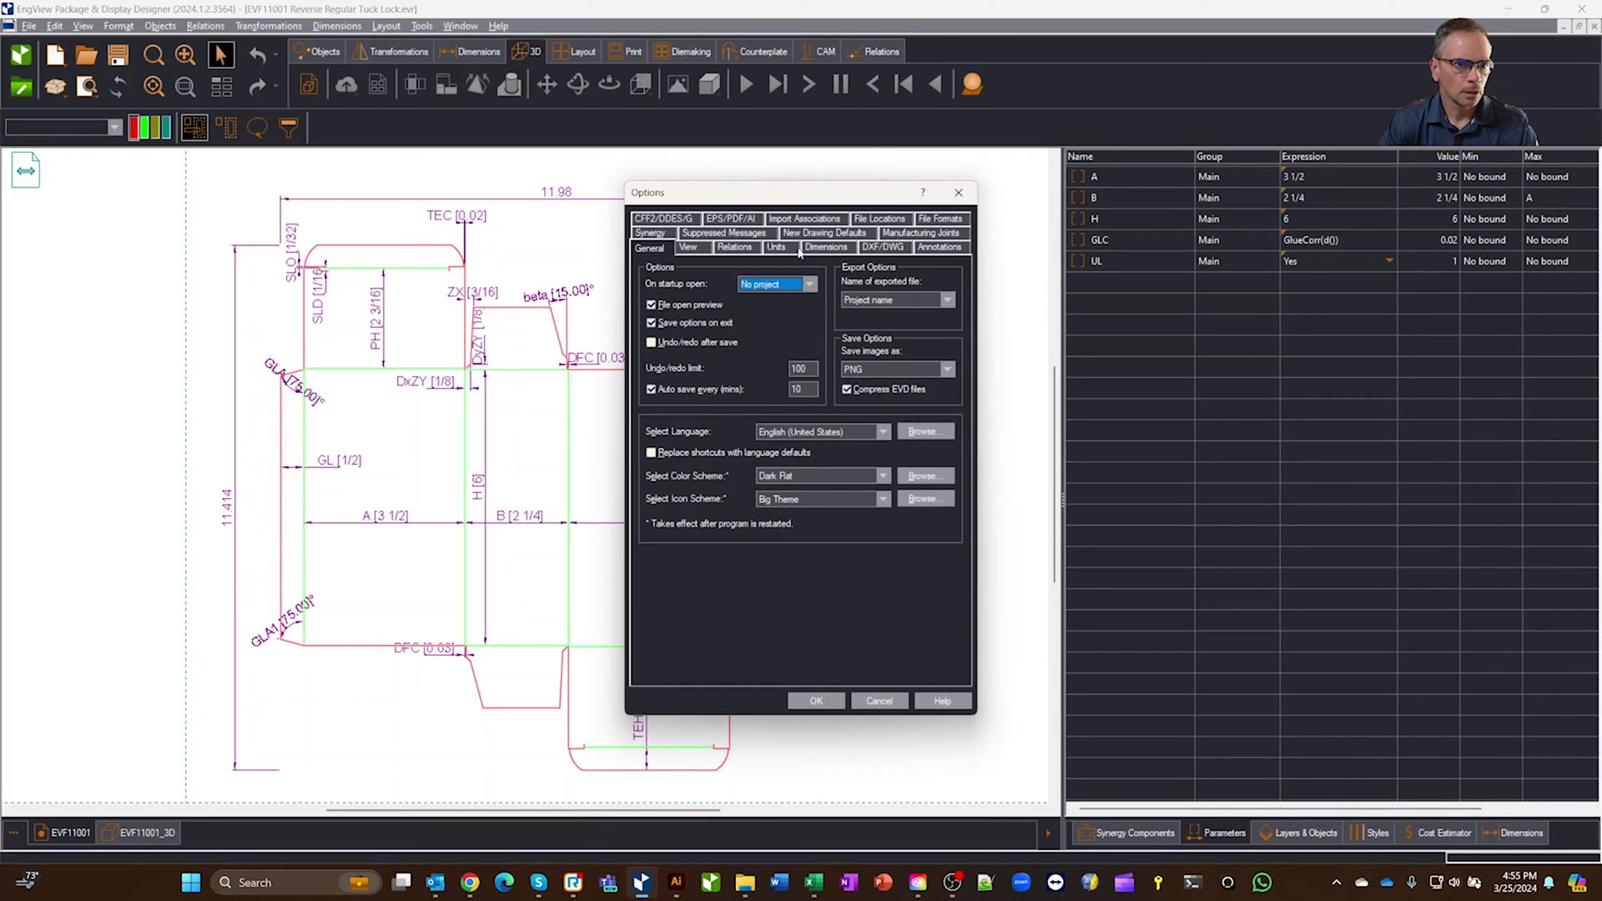
pyautogui.click(820, 249)
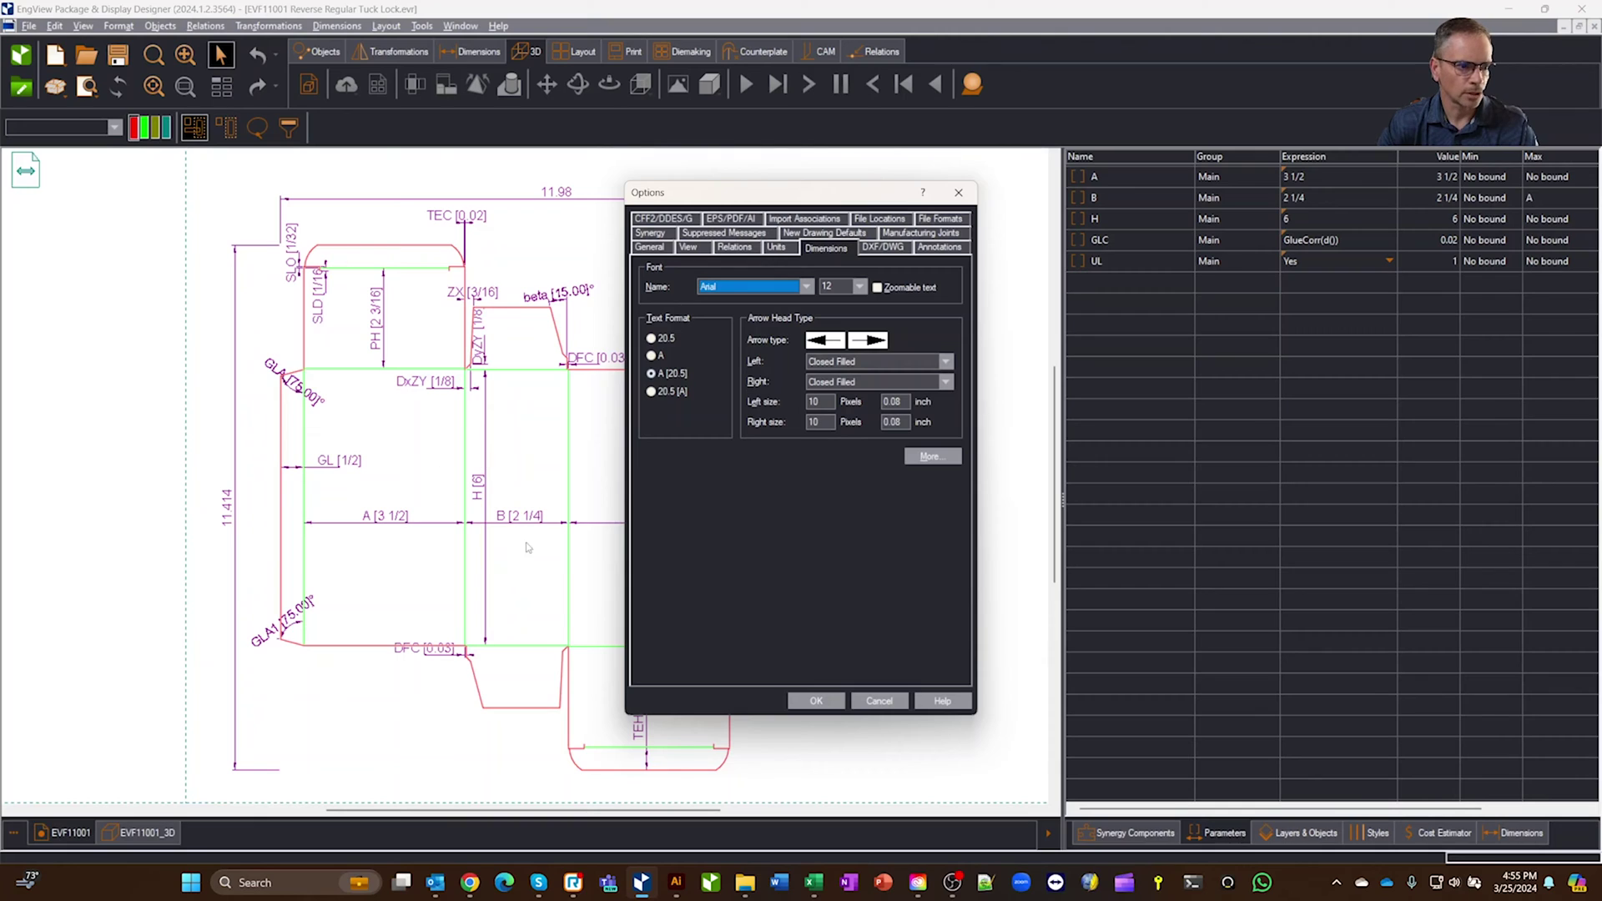
pyautogui.click(816, 701)
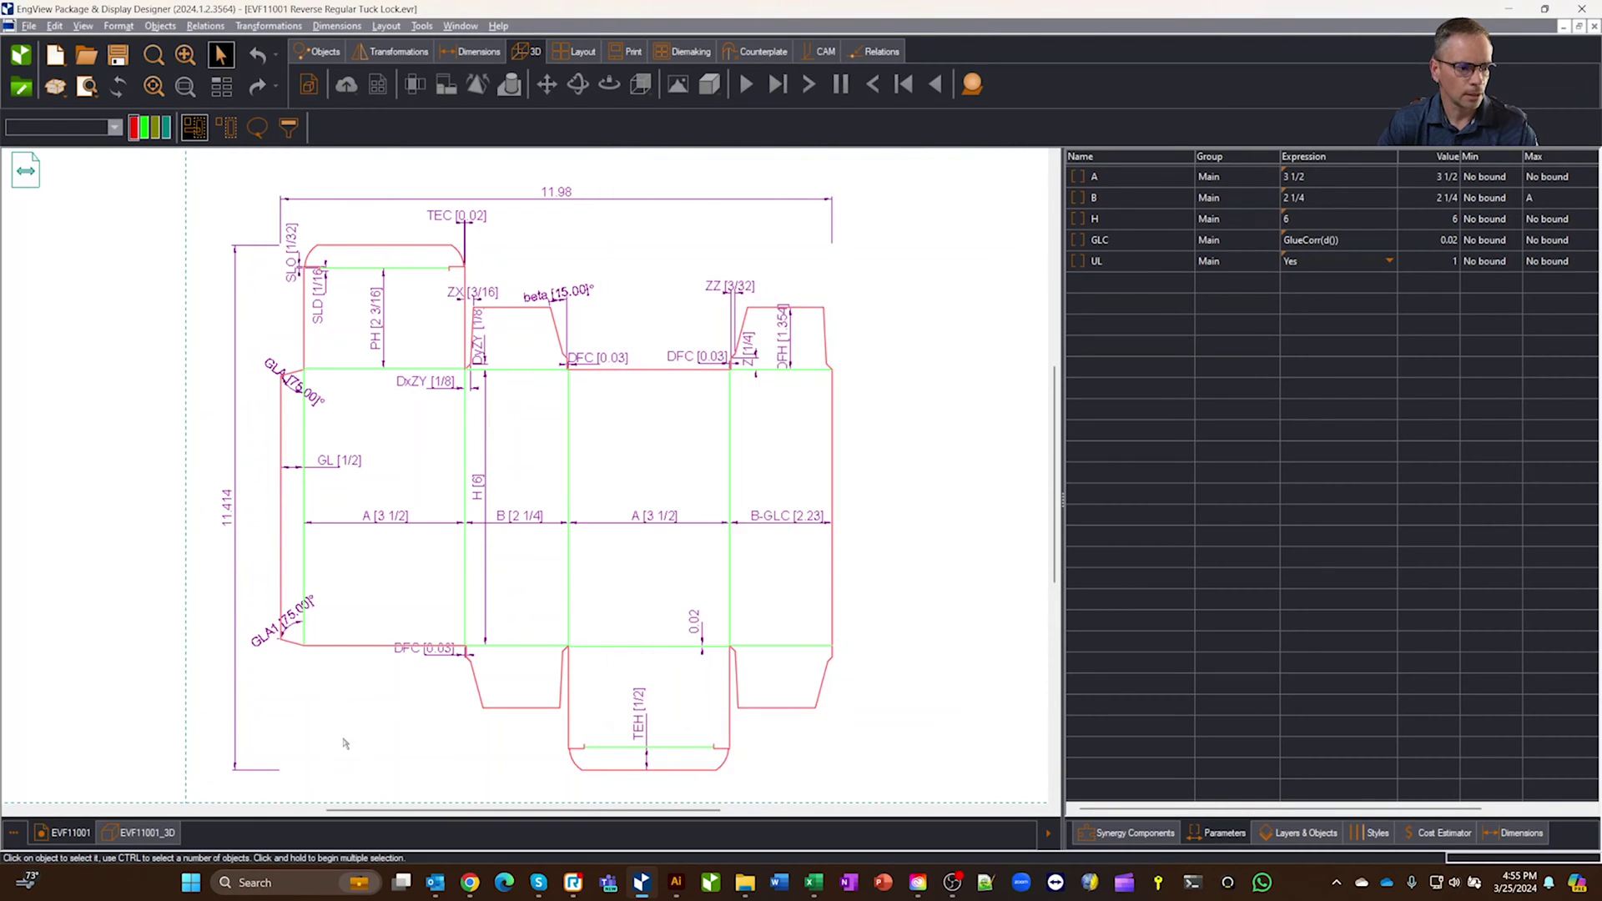
pyautogui.click(167, 830)
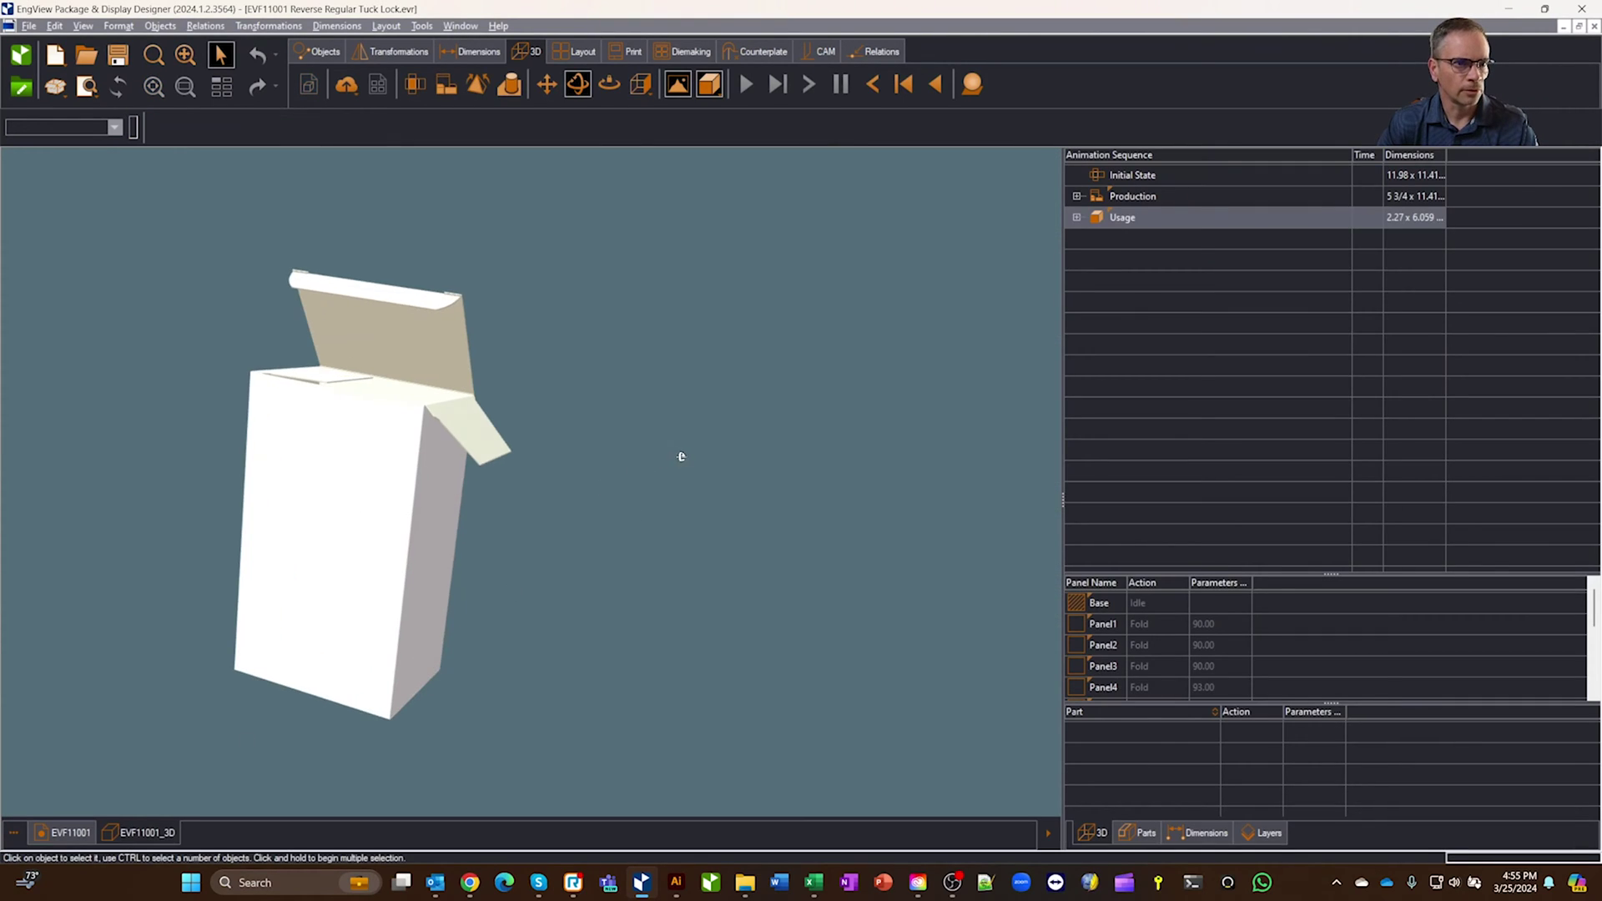
# Turn on the 3D overall dimensions from the Dimensions ribbon and orbit the box.
pyautogui.click(470, 51)
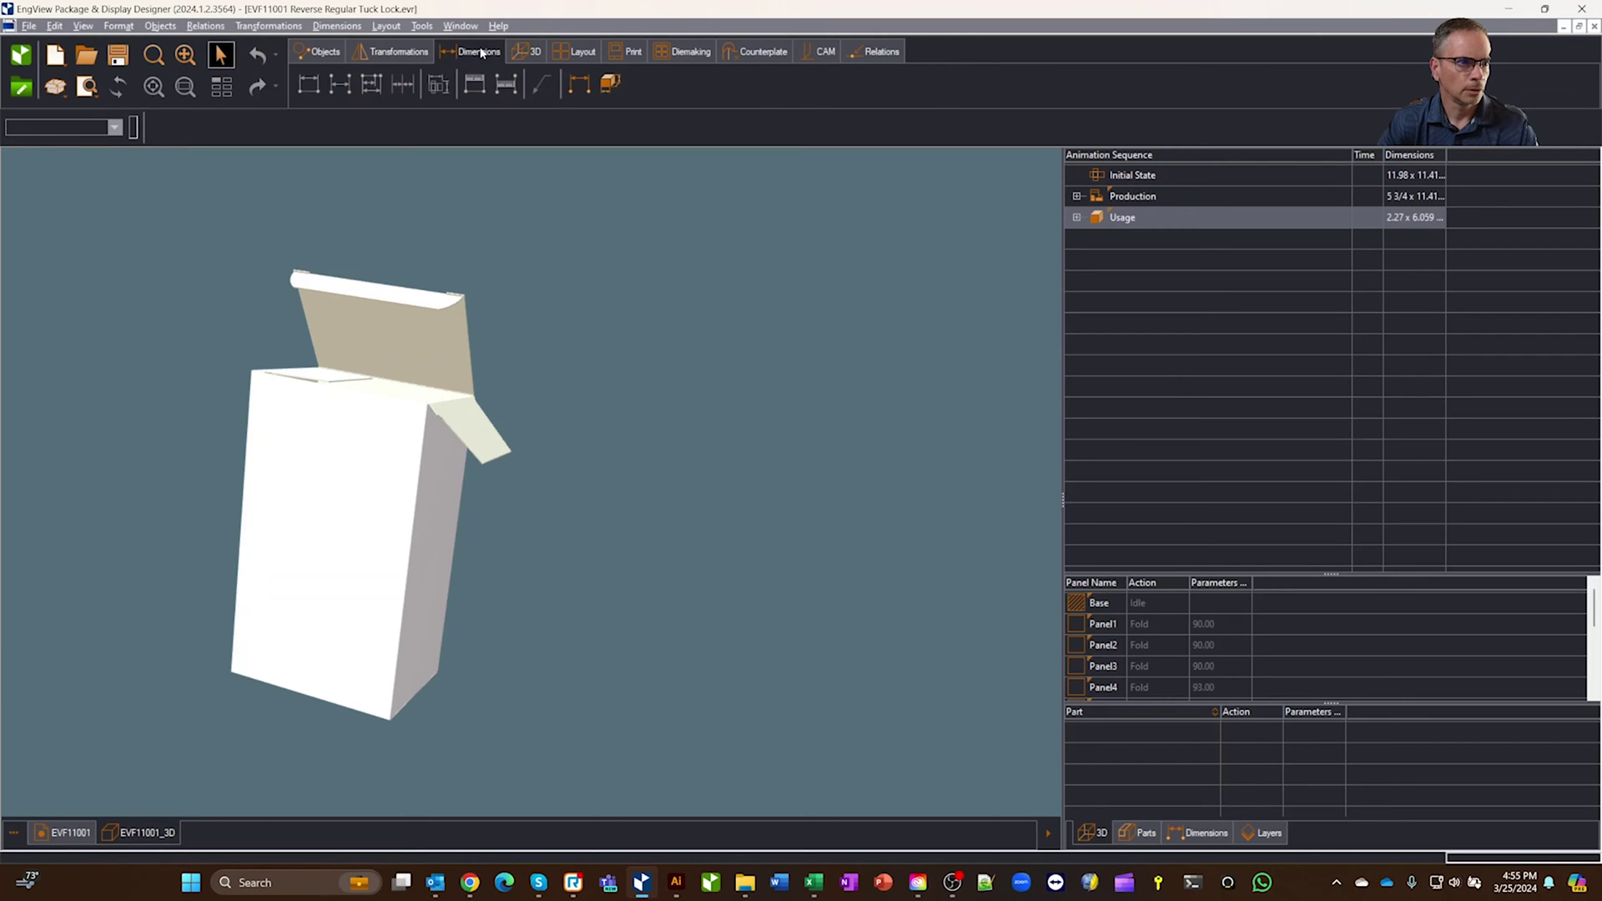
pyautogui.click(611, 84)
pyautogui.moveTo(710, 325); pyautogui.dragTo(686, 378)
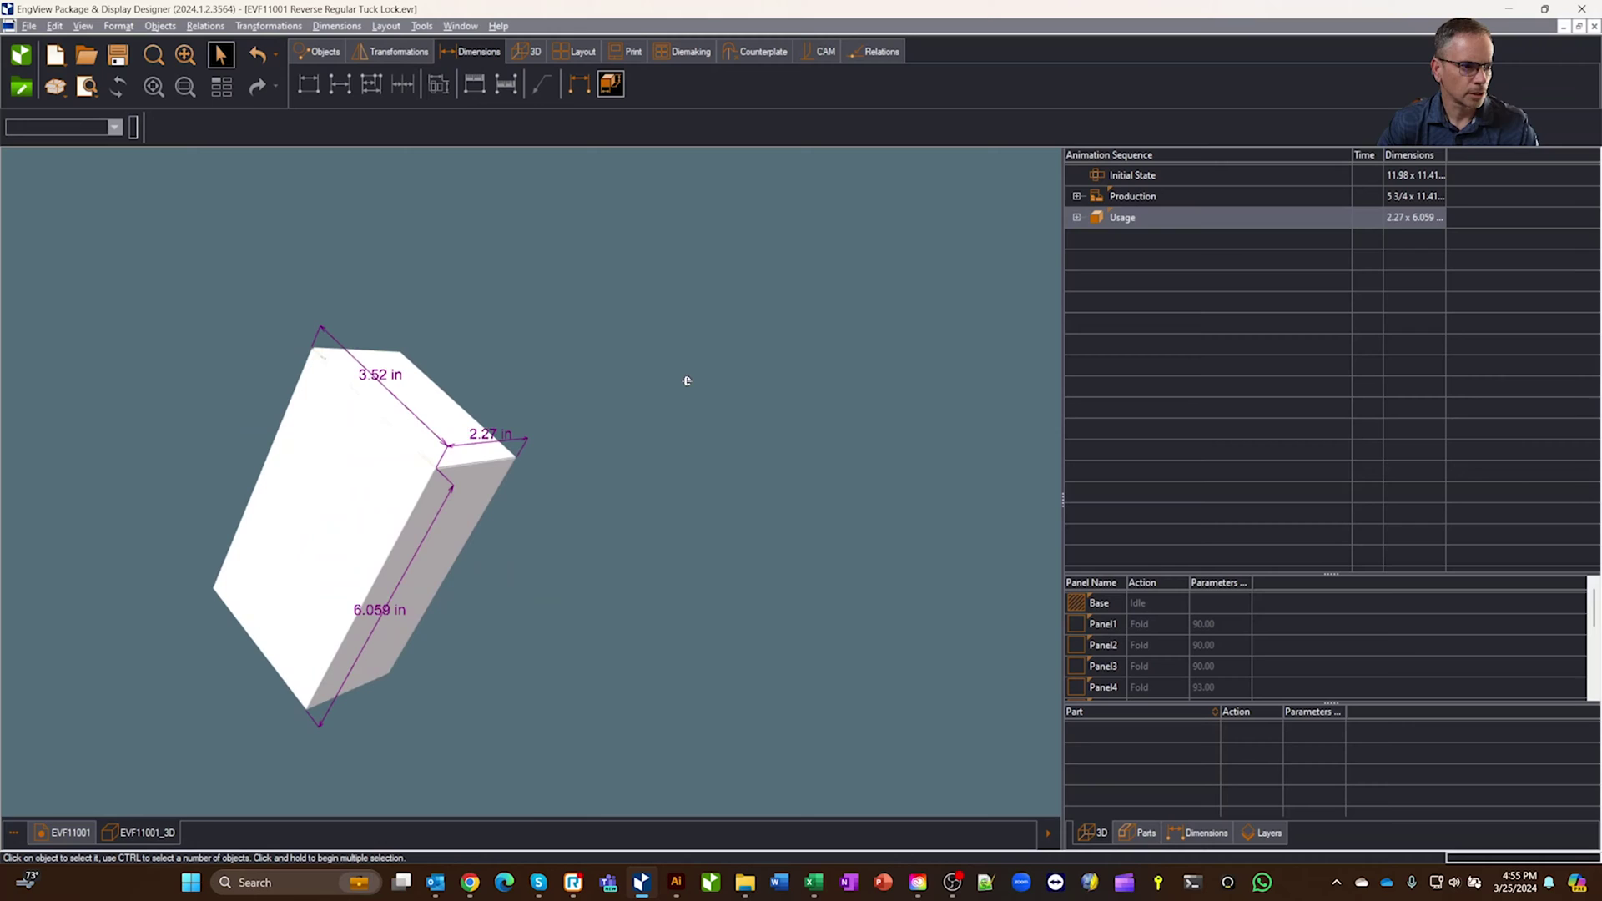
# Set dimension text to DarkBlue, size 28, then orbit to show the top face.
pyautogui.rightClick(599, 313)
pyautogui.click(691, 323)
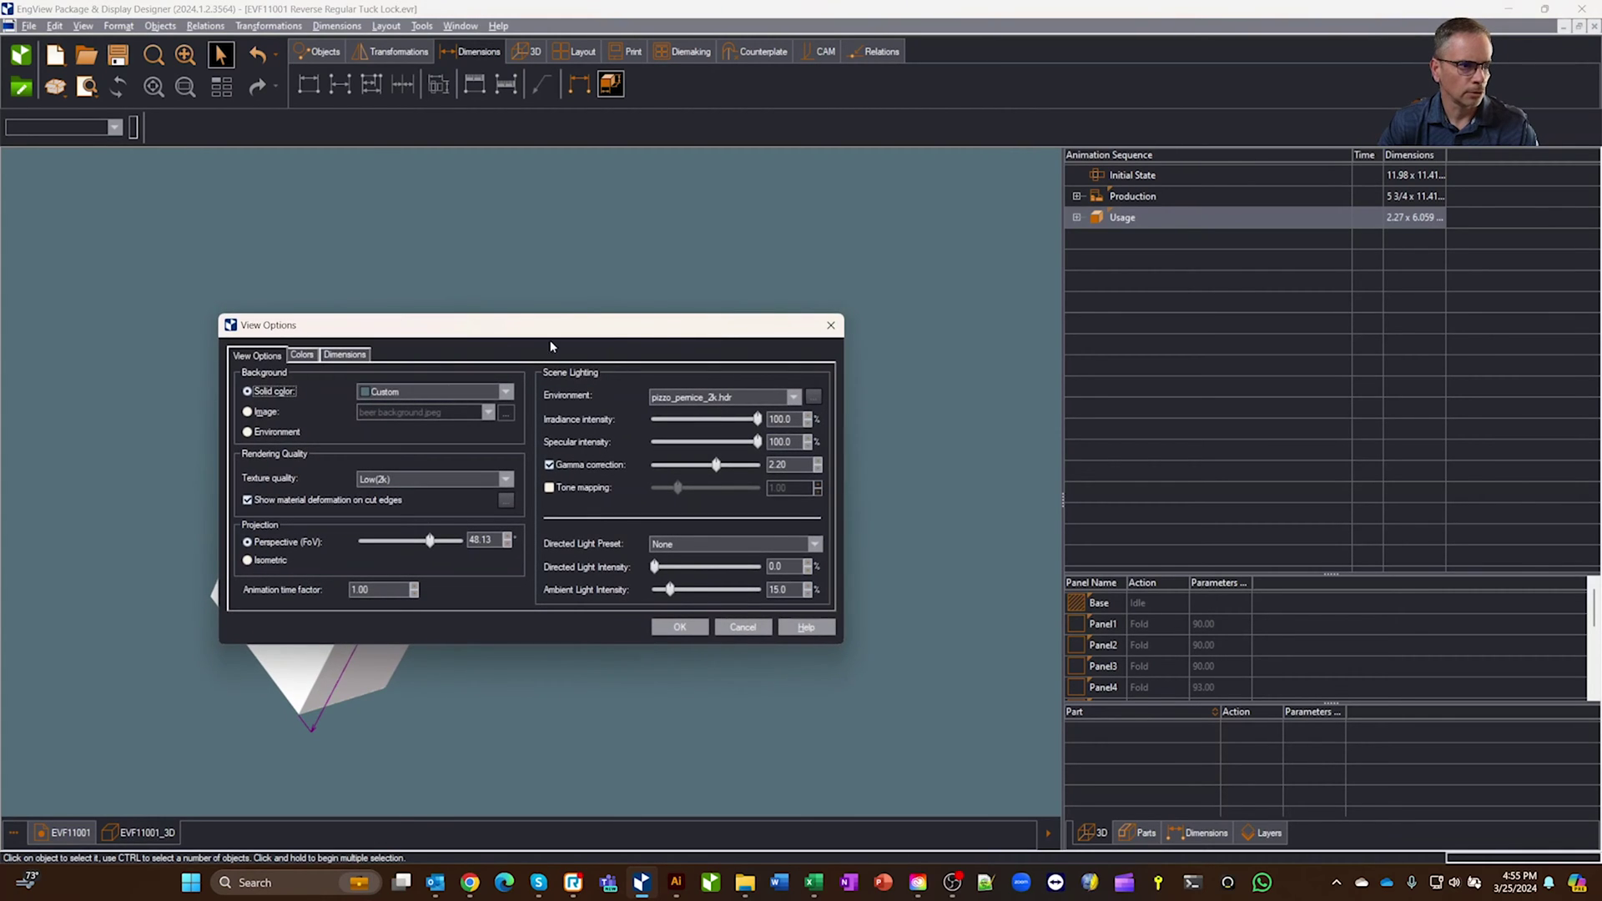
pyautogui.click(346, 356)
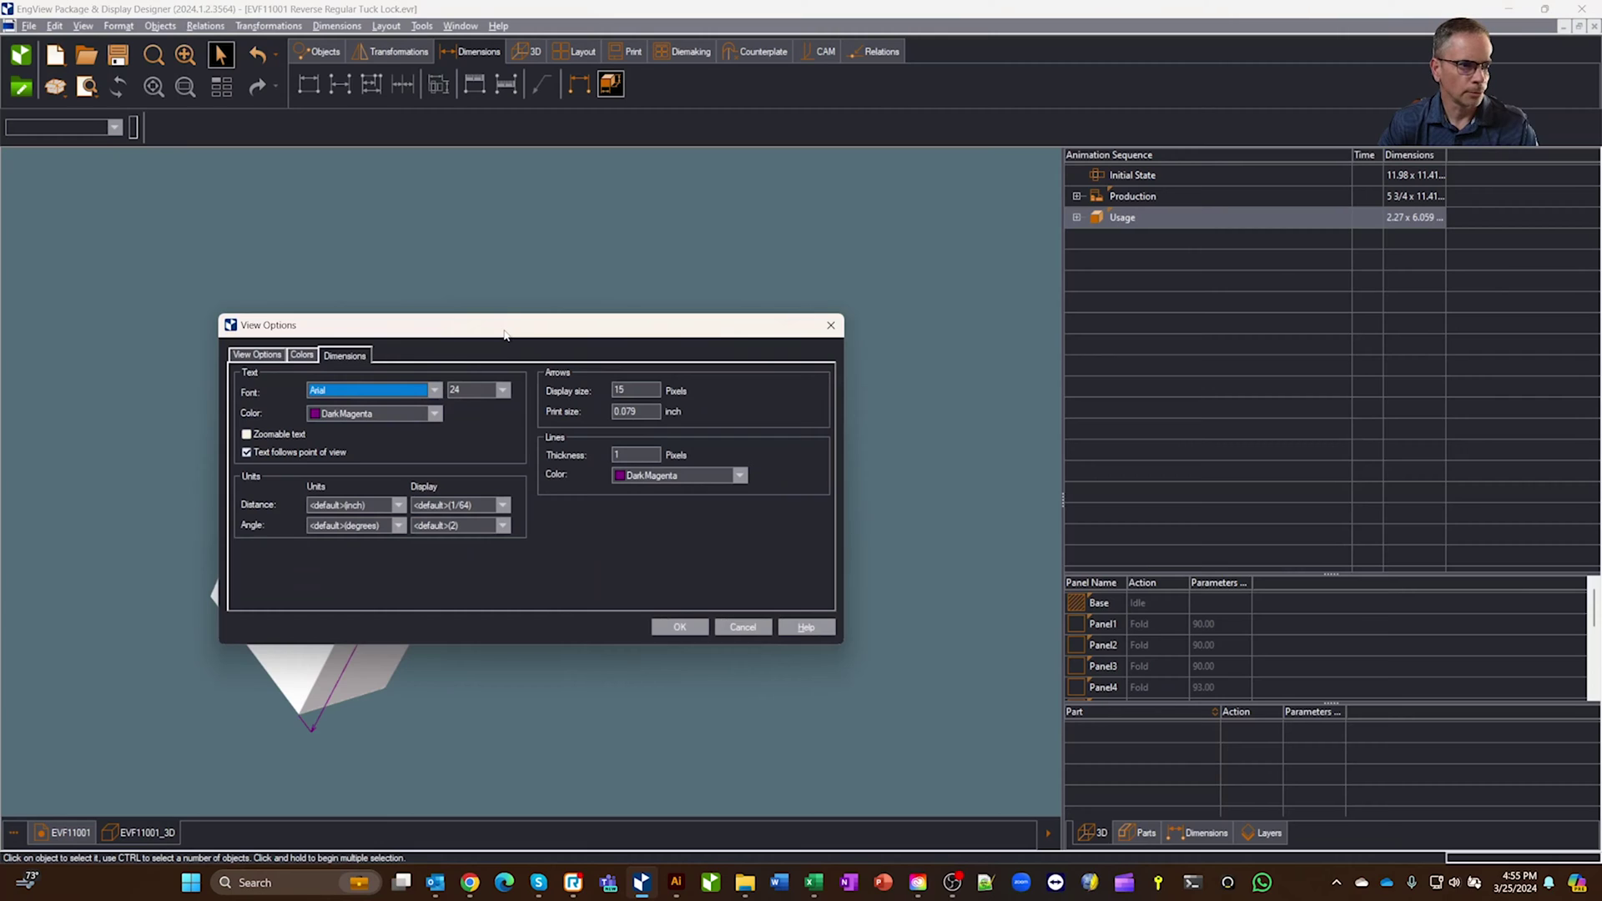
pyautogui.moveTo(508, 333); pyautogui.dragTo(667, 248)
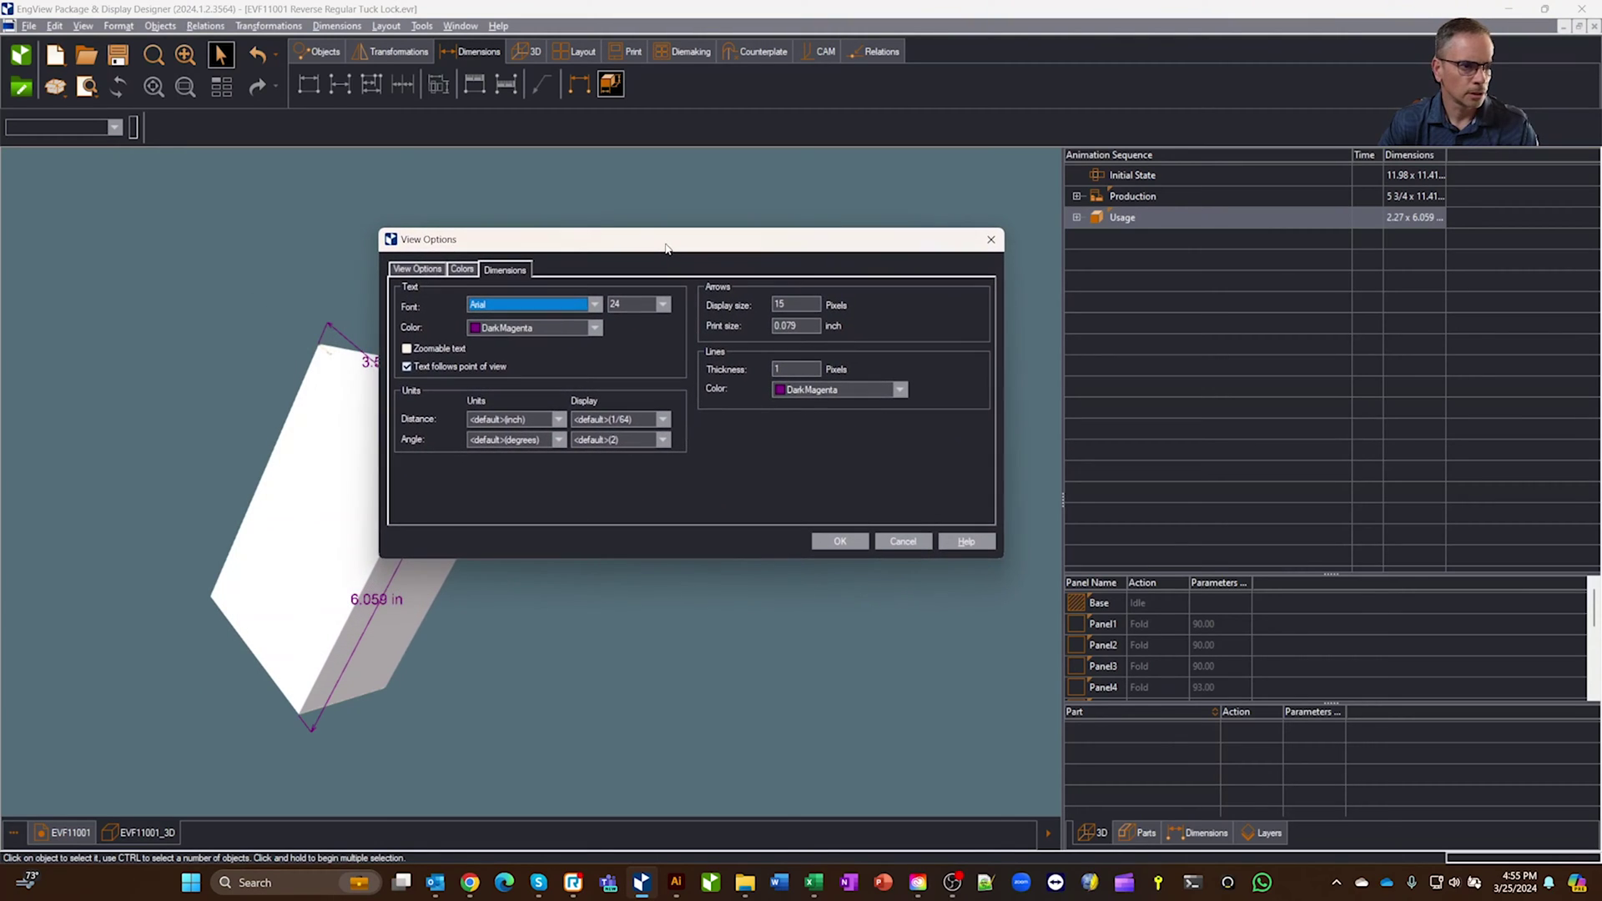
pyautogui.click(592, 328)
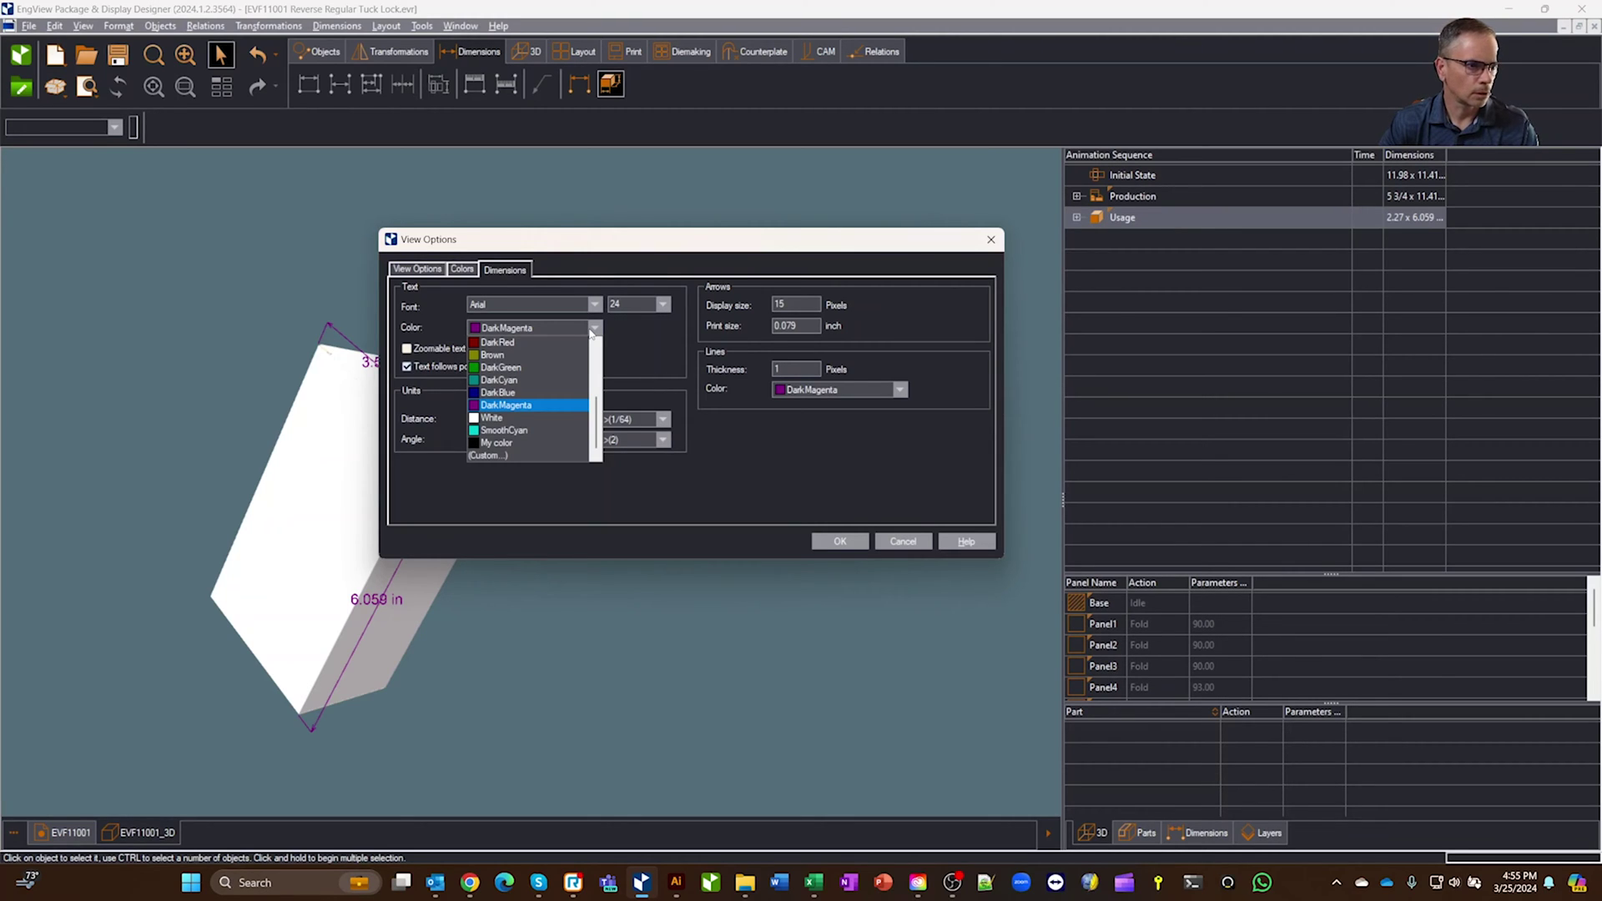
pyautogui.click(522, 393)
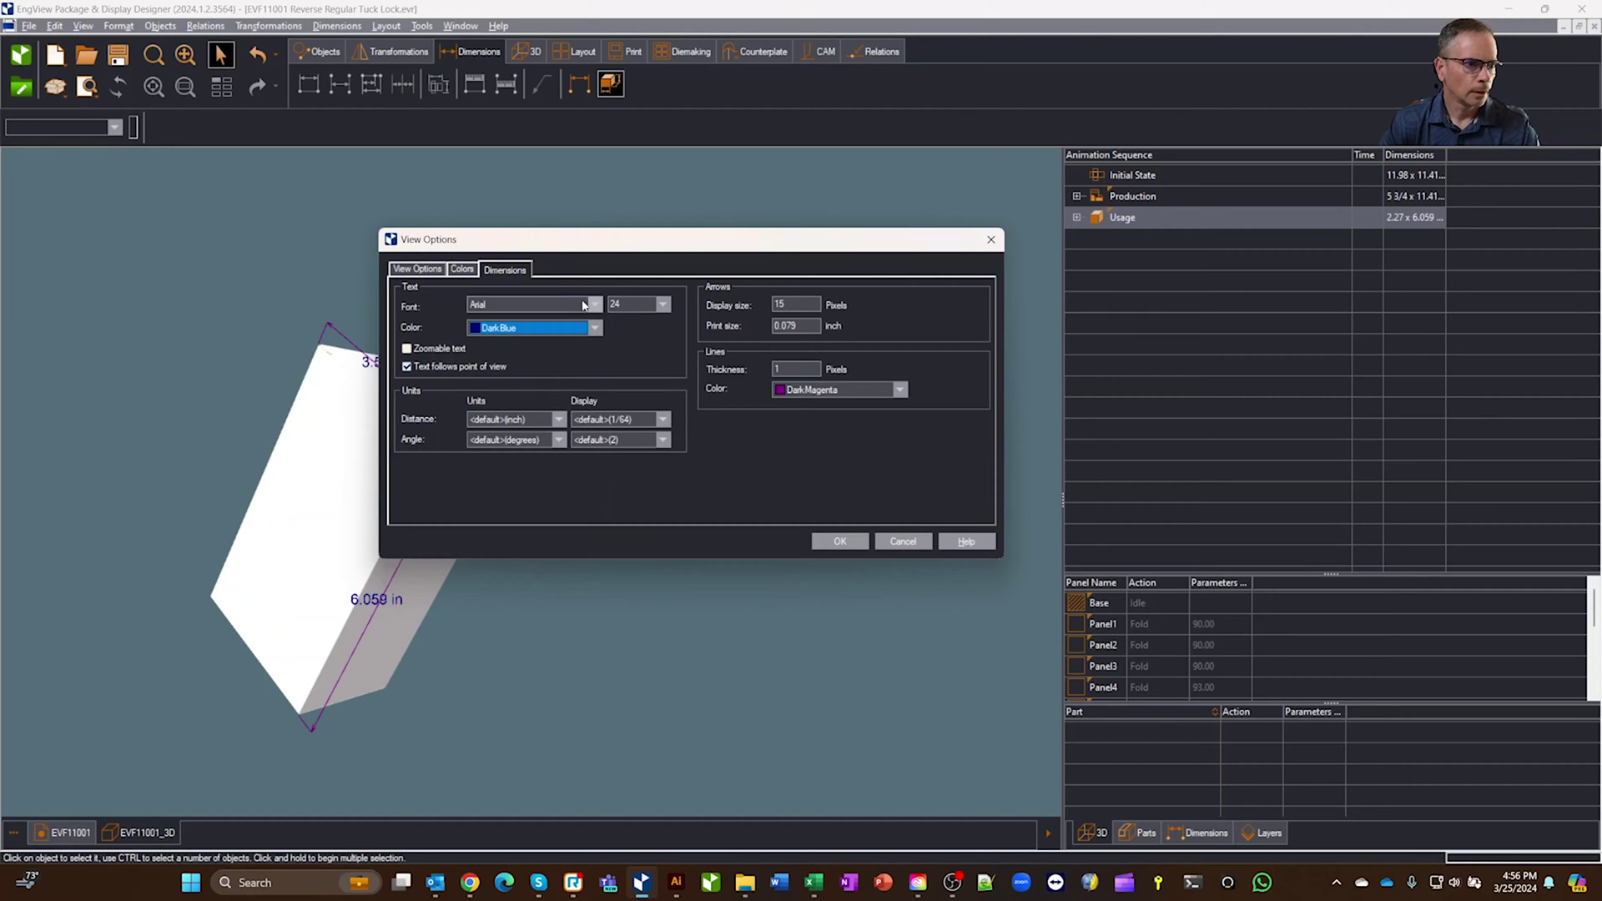
pyautogui.click(663, 305)
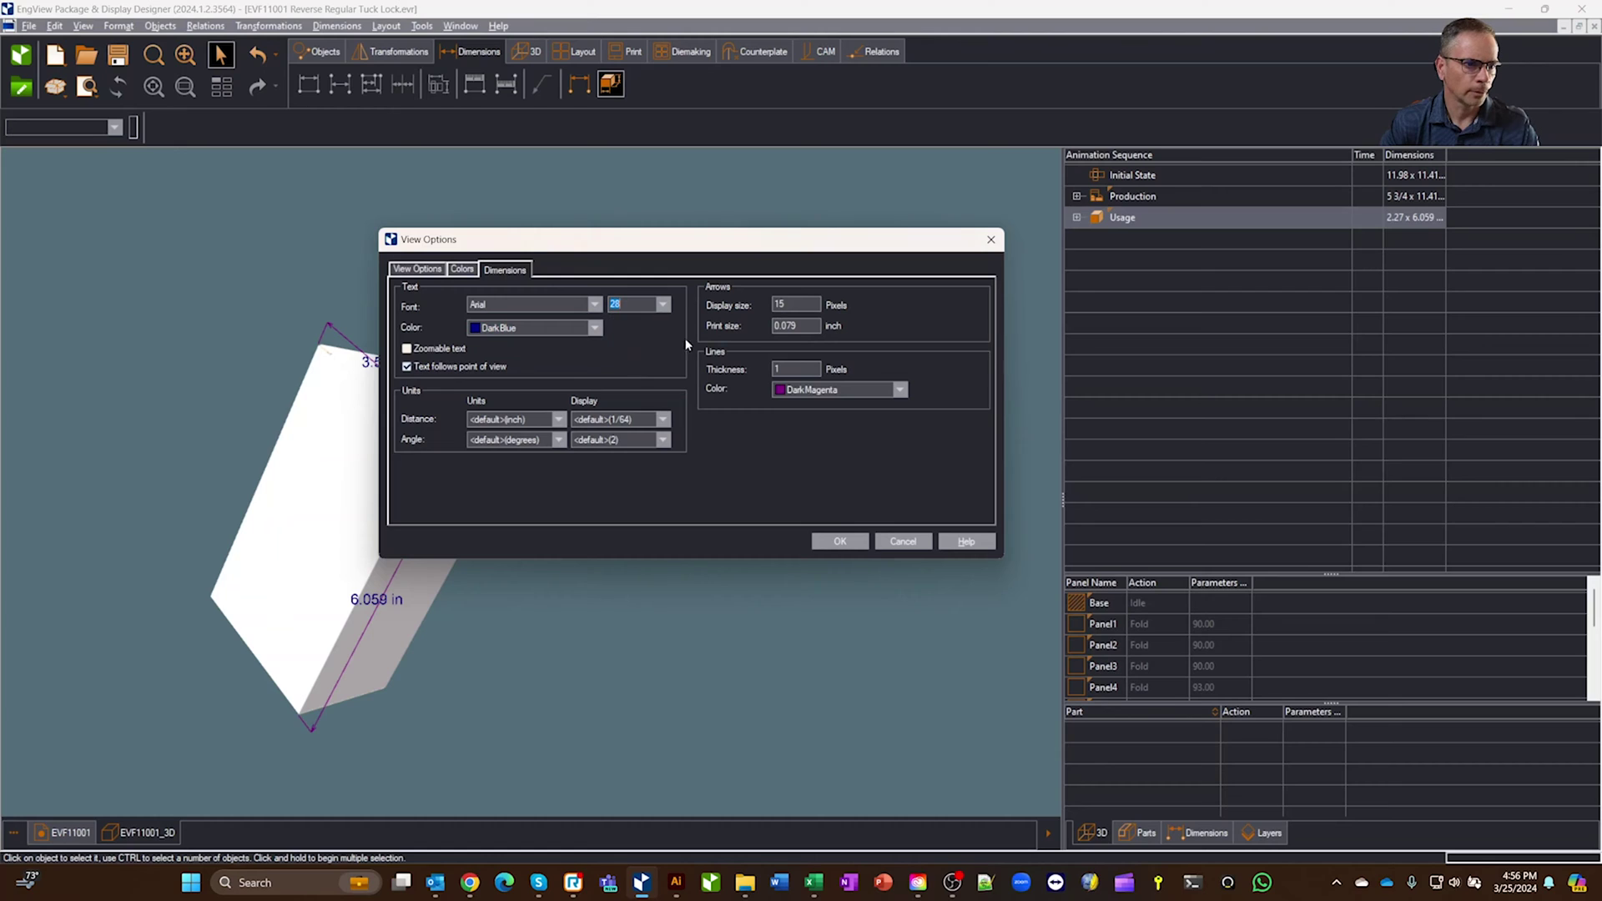
pyautogui.click(835, 540)
pyautogui.moveTo(535, 551); pyautogui.dragTo(433, 549, button='middle')
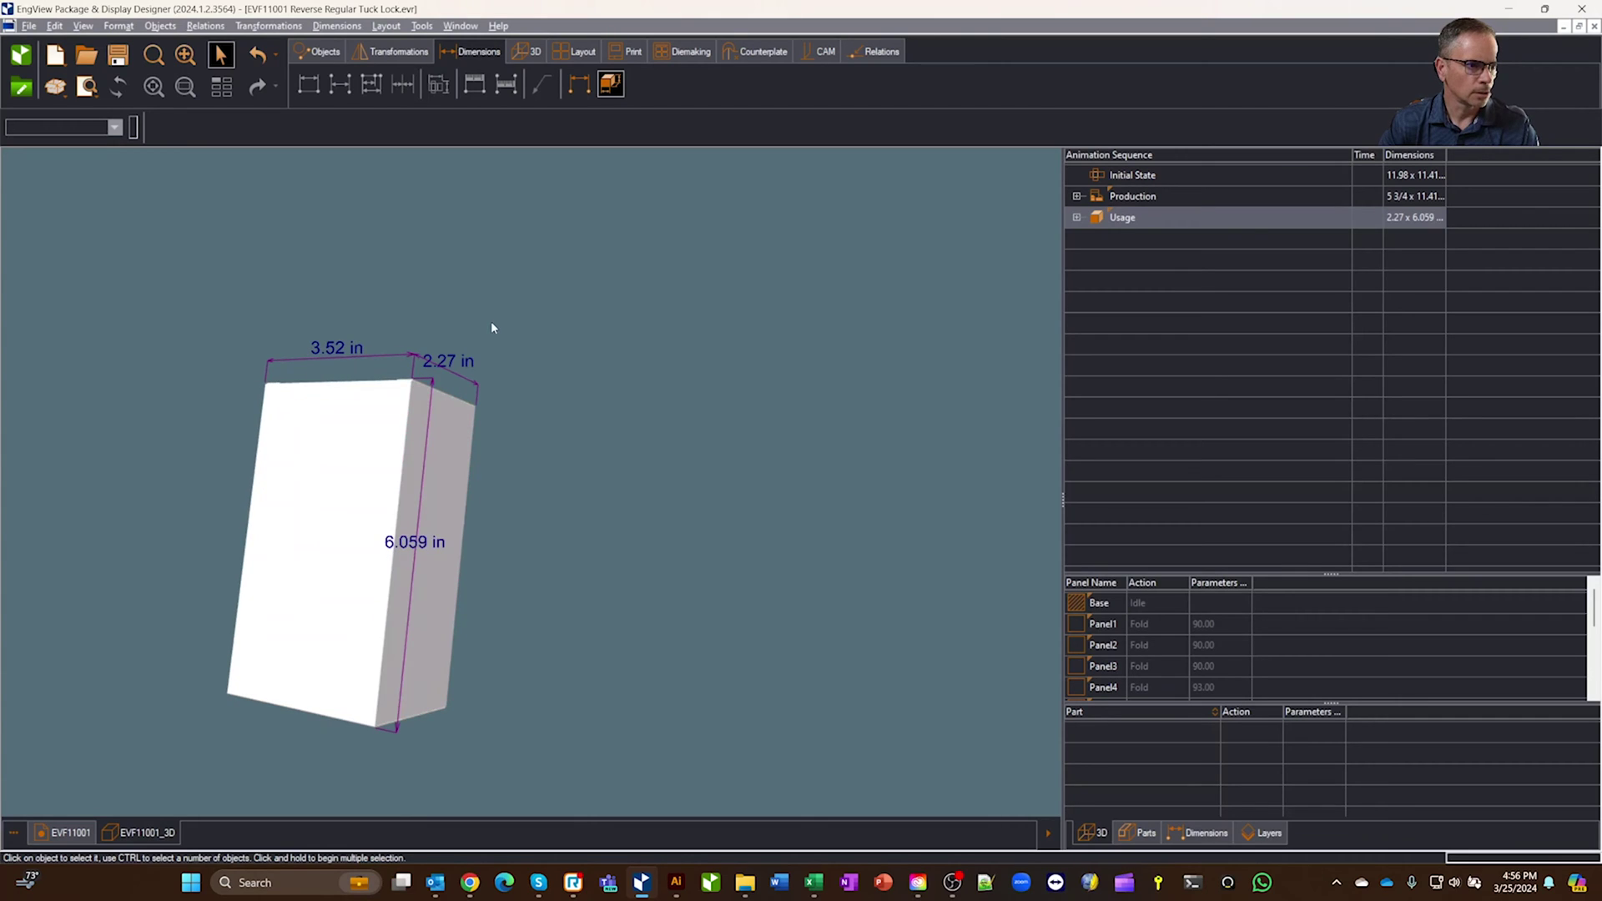
pyautogui.moveTo(494, 328); pyautogui.dragTo(563, 320, button='middle')
# Set dimension Lines Color to DarkBlue and enable Zoomable text in View Options.
pyautogui.rightClick(563, 320)
pyautogui.click(616, 323)
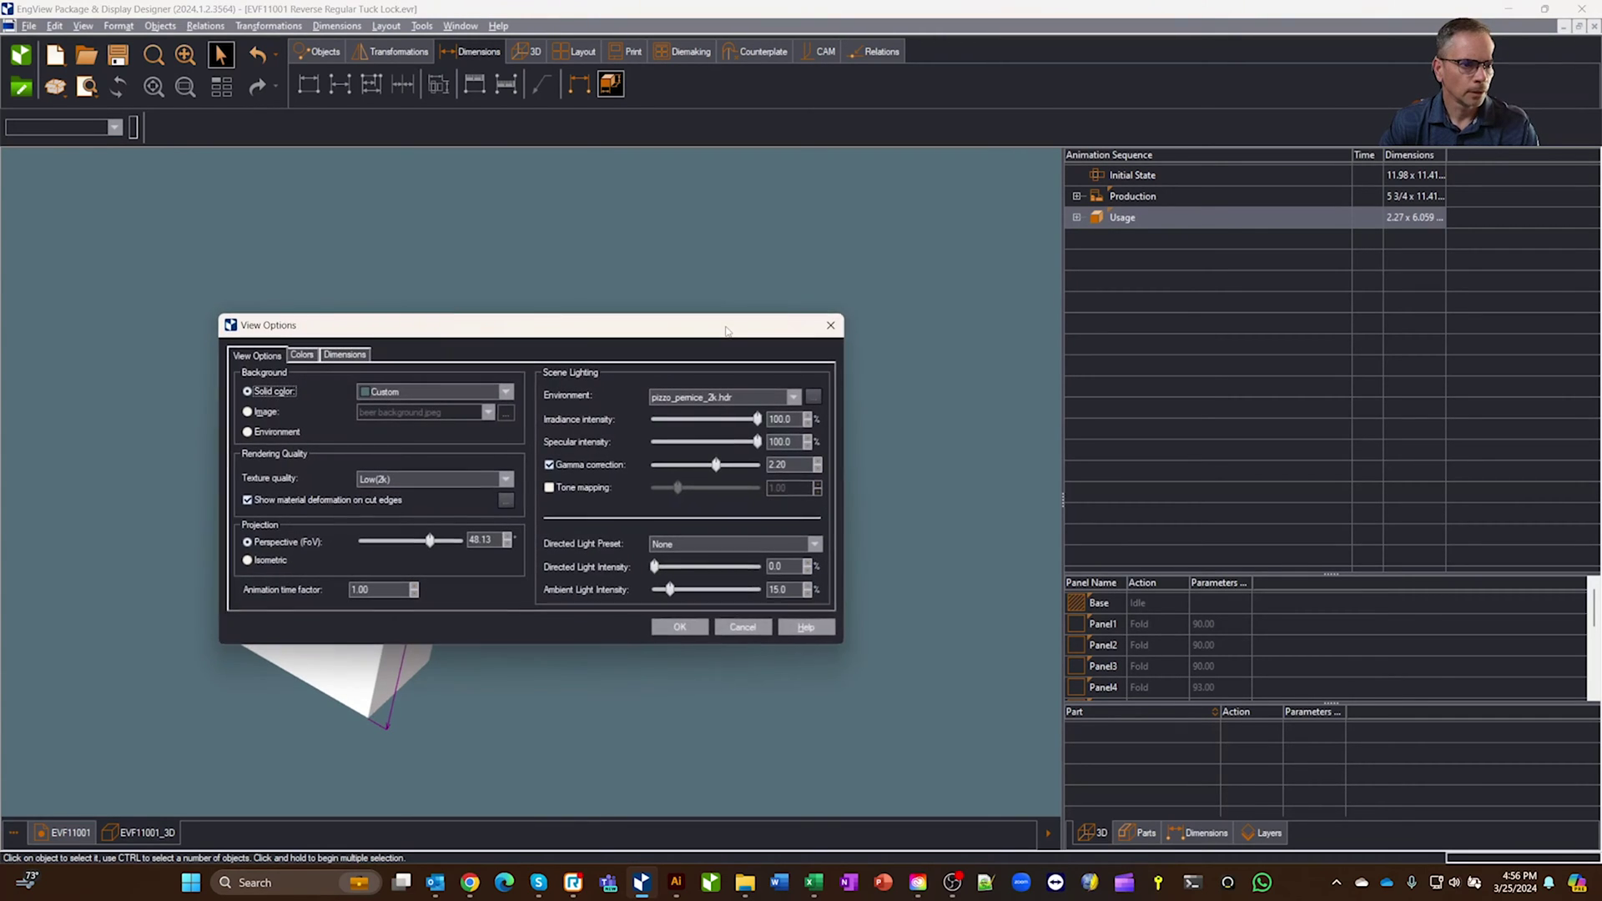
pyautogui.click(346, 354)
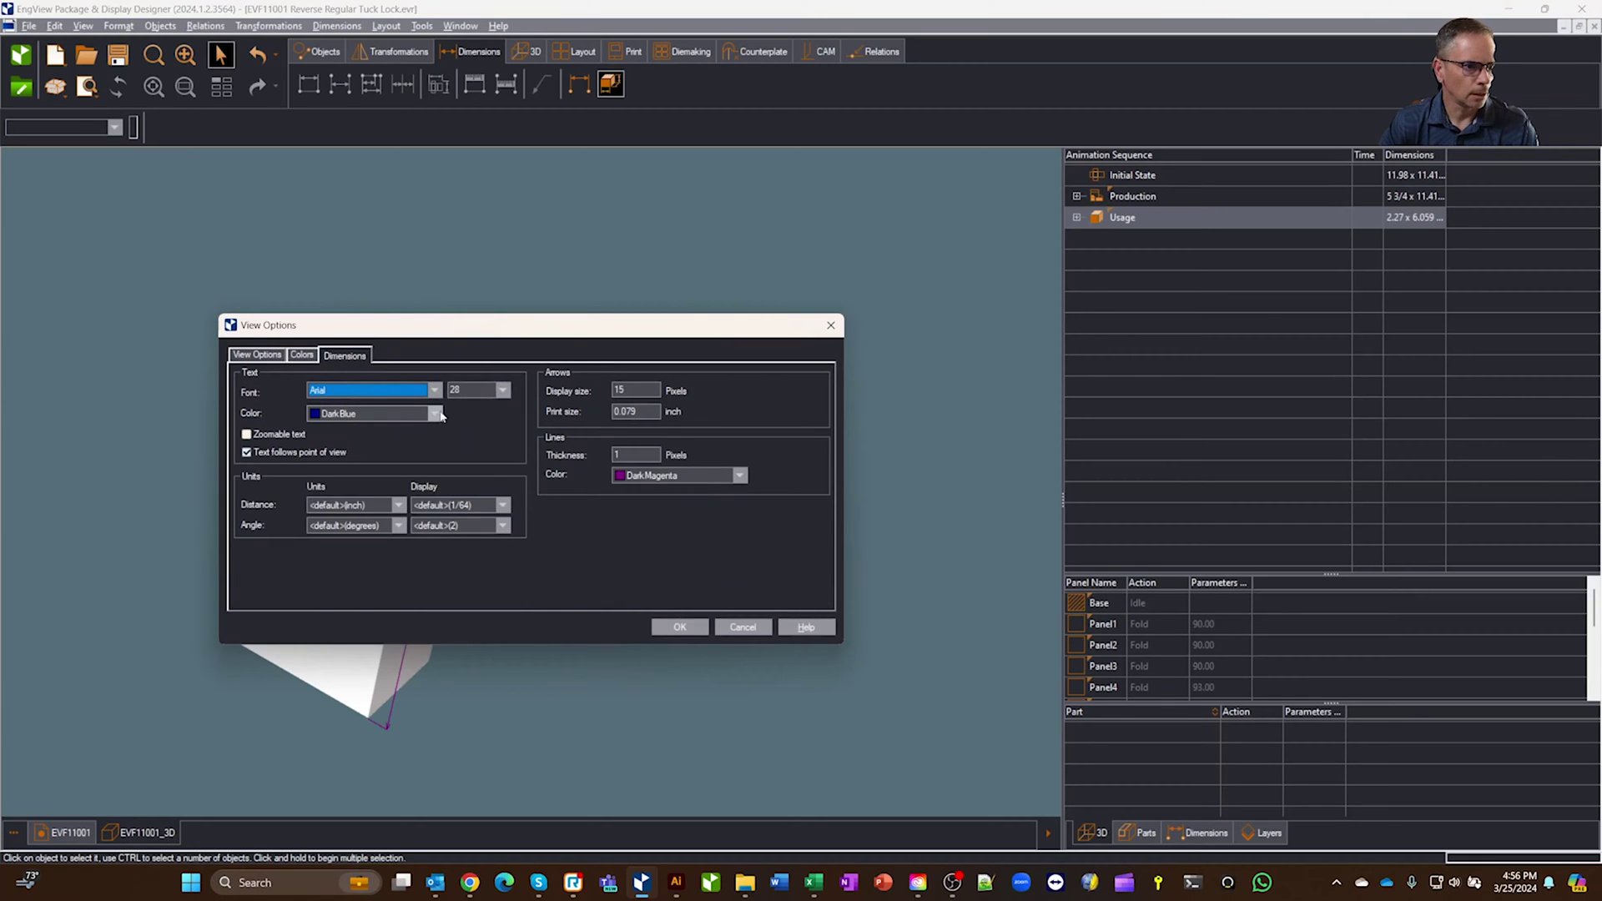
pyautogui.click(739, 476)
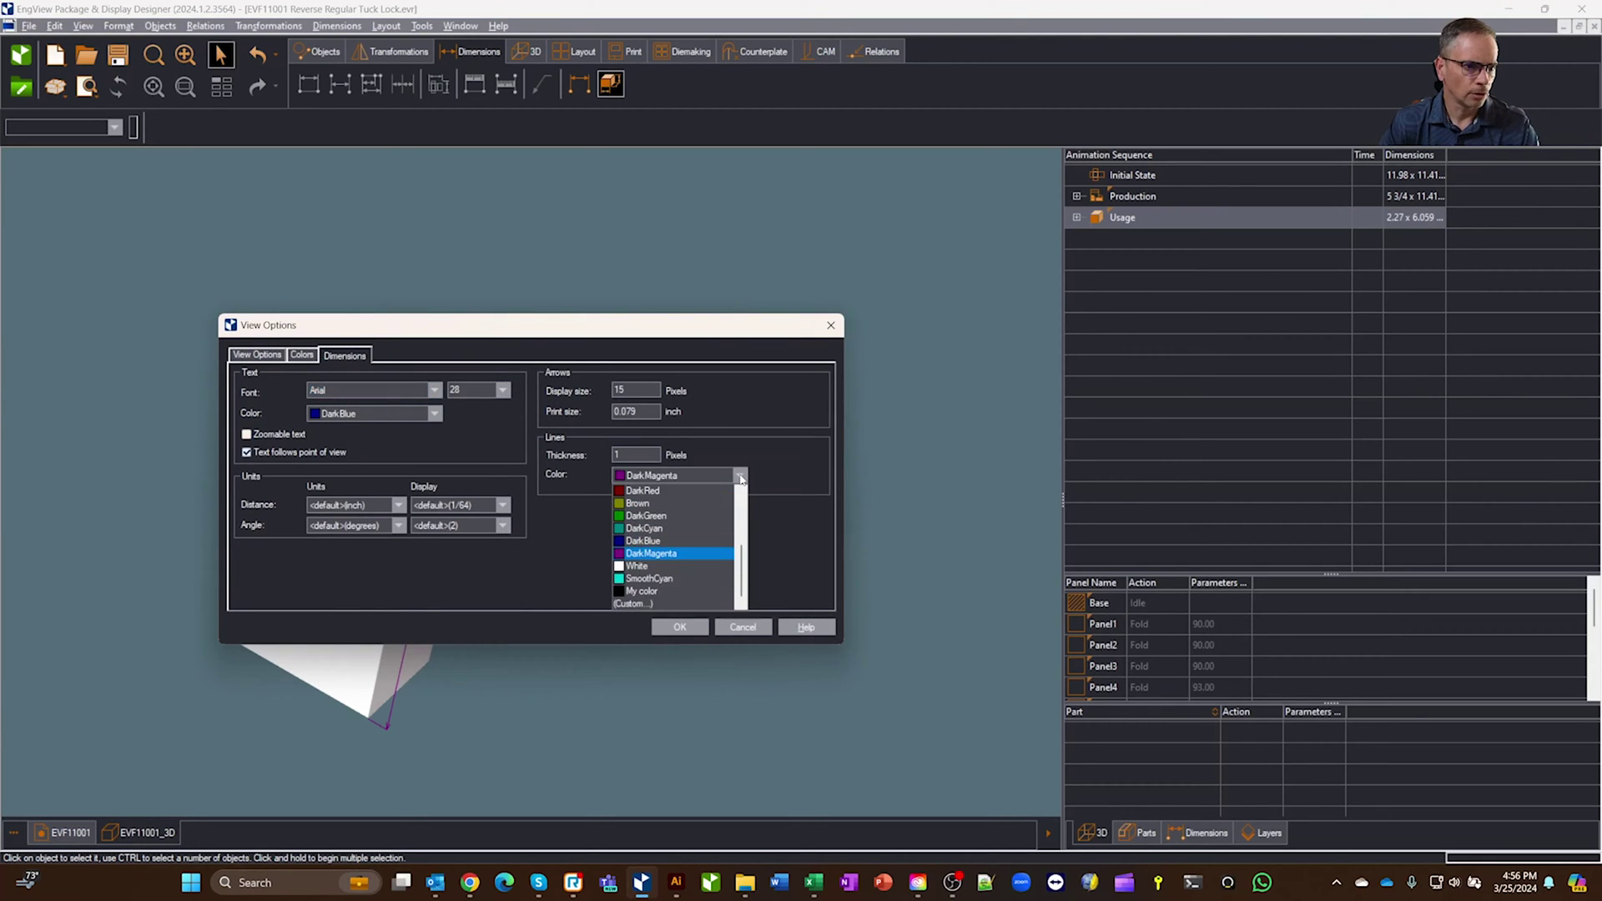
pyautogui.click(683, 541)
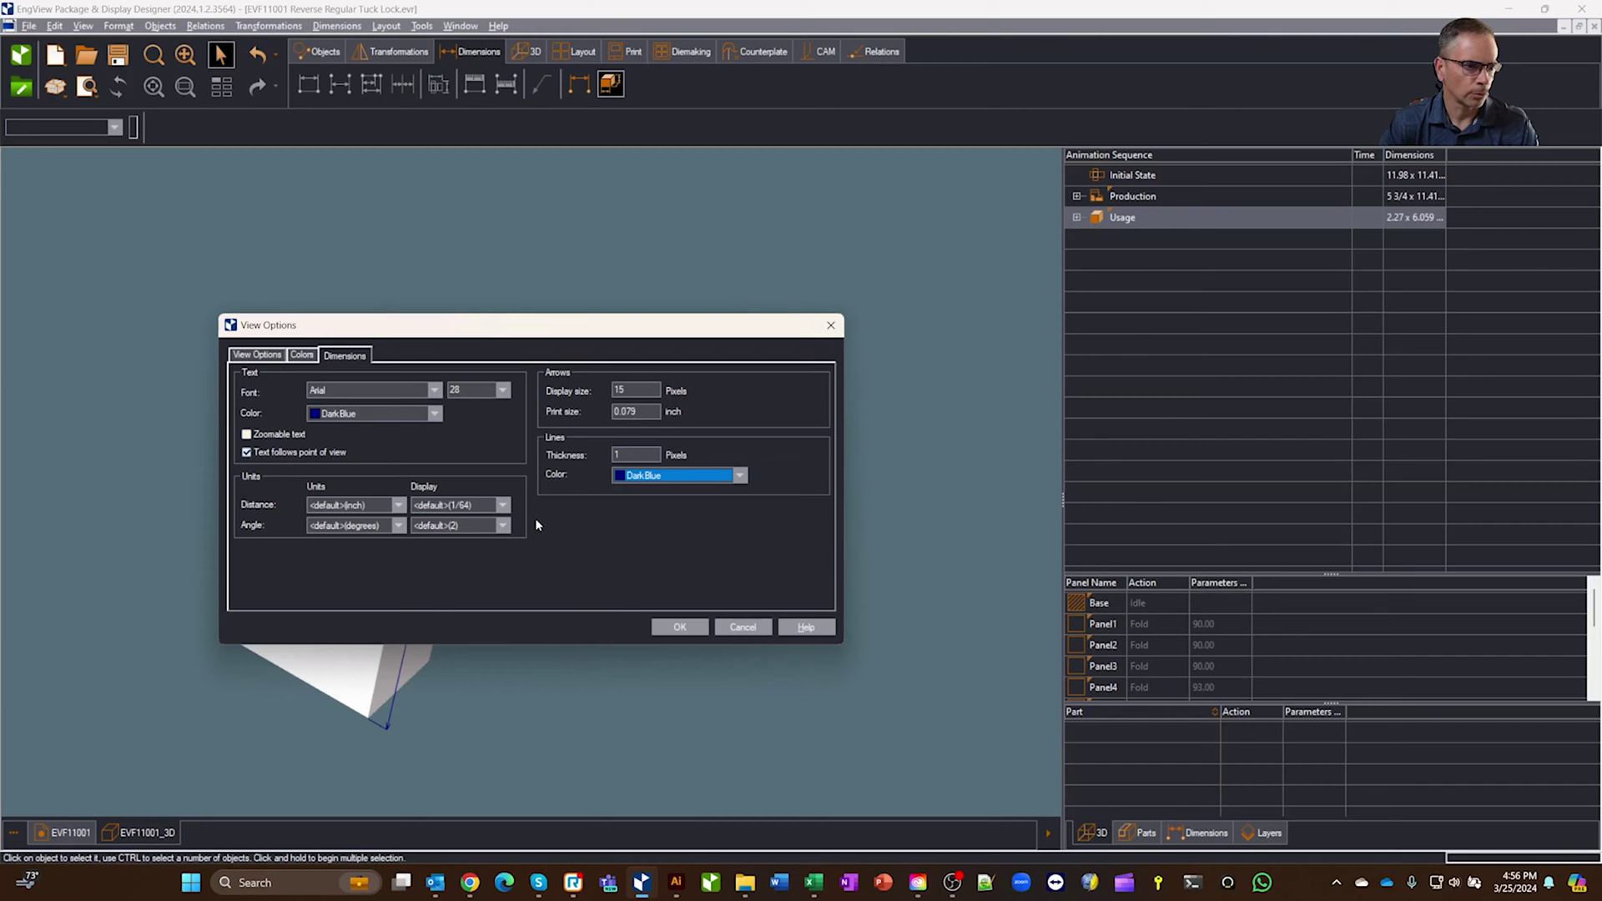
pyautogui.click(247, 435)
pyautogui.click(680, 627)
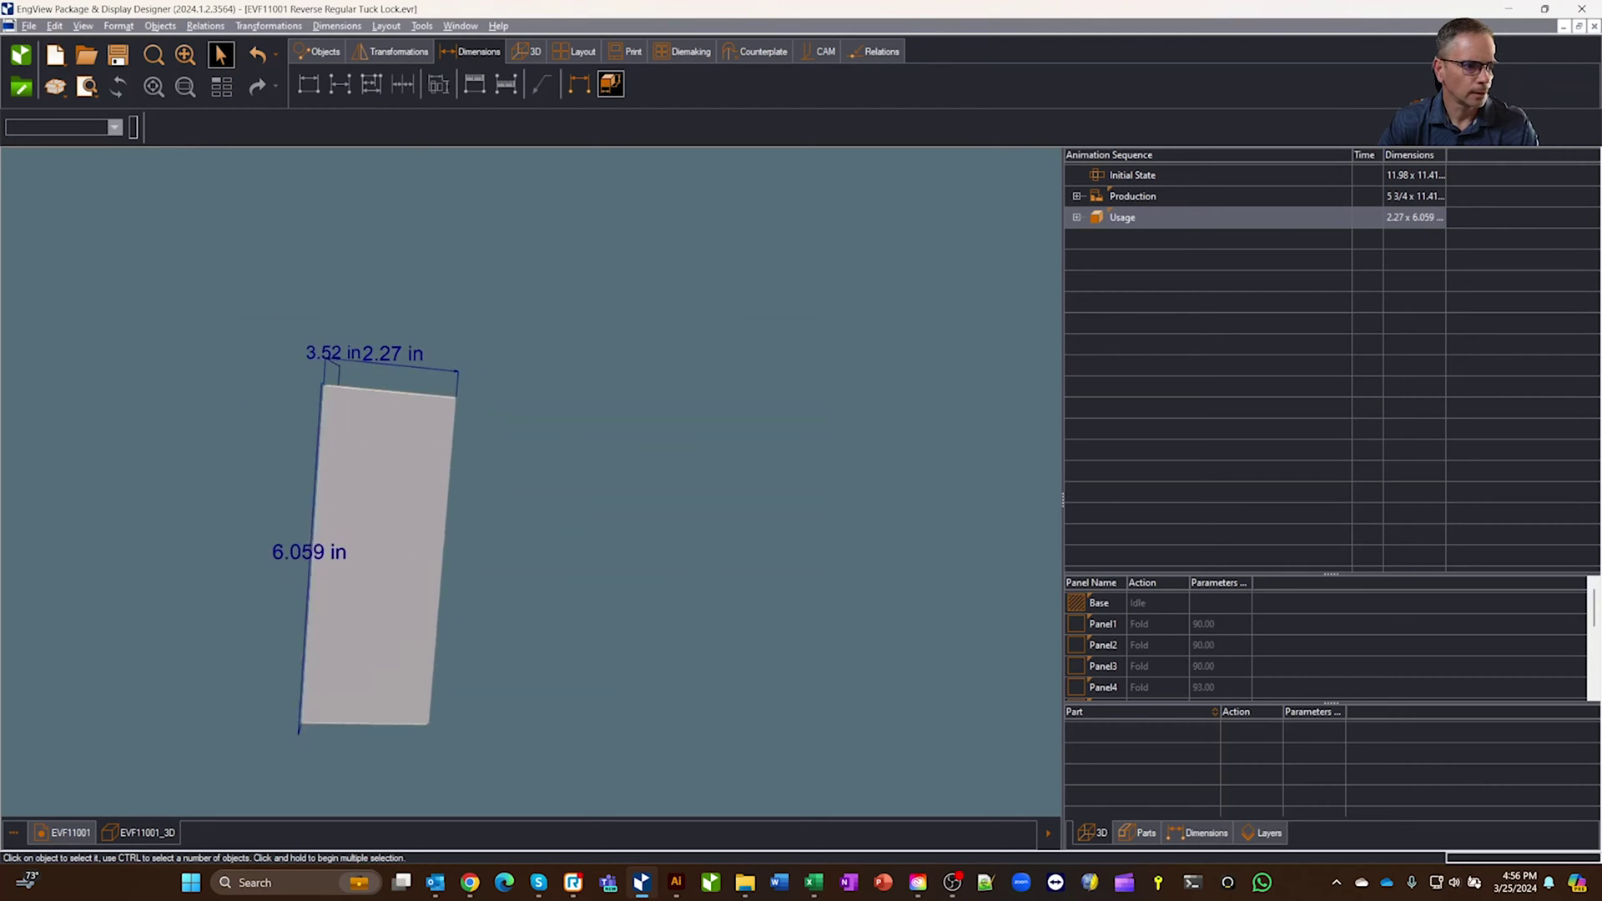
# Orbit the tuck box to a diagonal pose and check it at different zoom levels.
pyautogui.moveTo(692, 517); pyautogui.dragTo(687, 481)
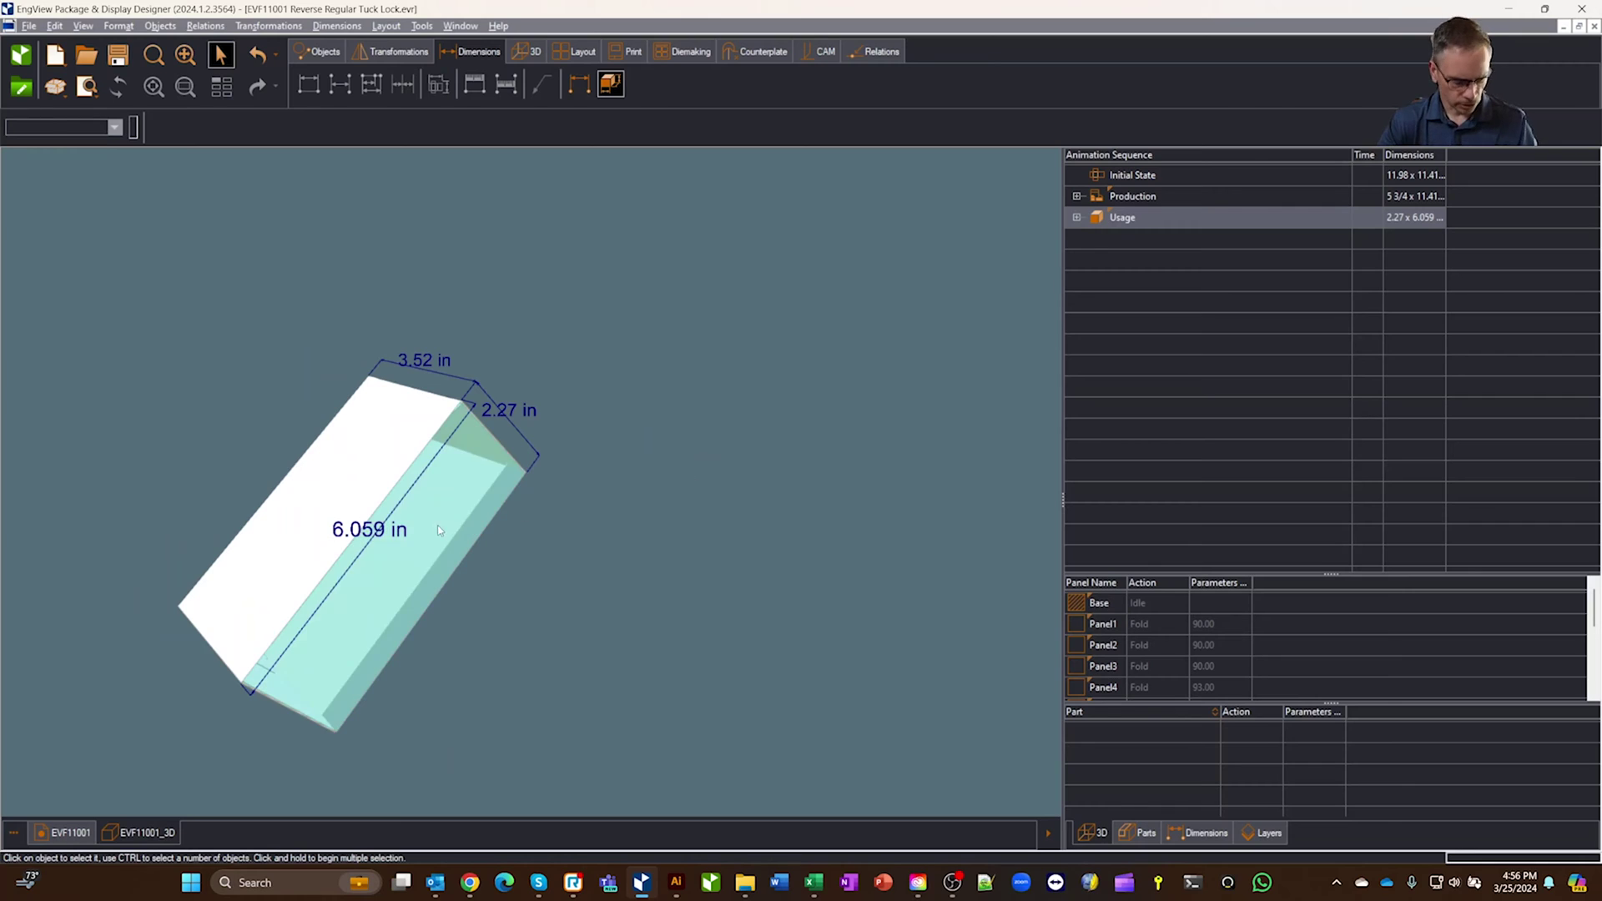
pyautogui.scroll(5, 344, 536)
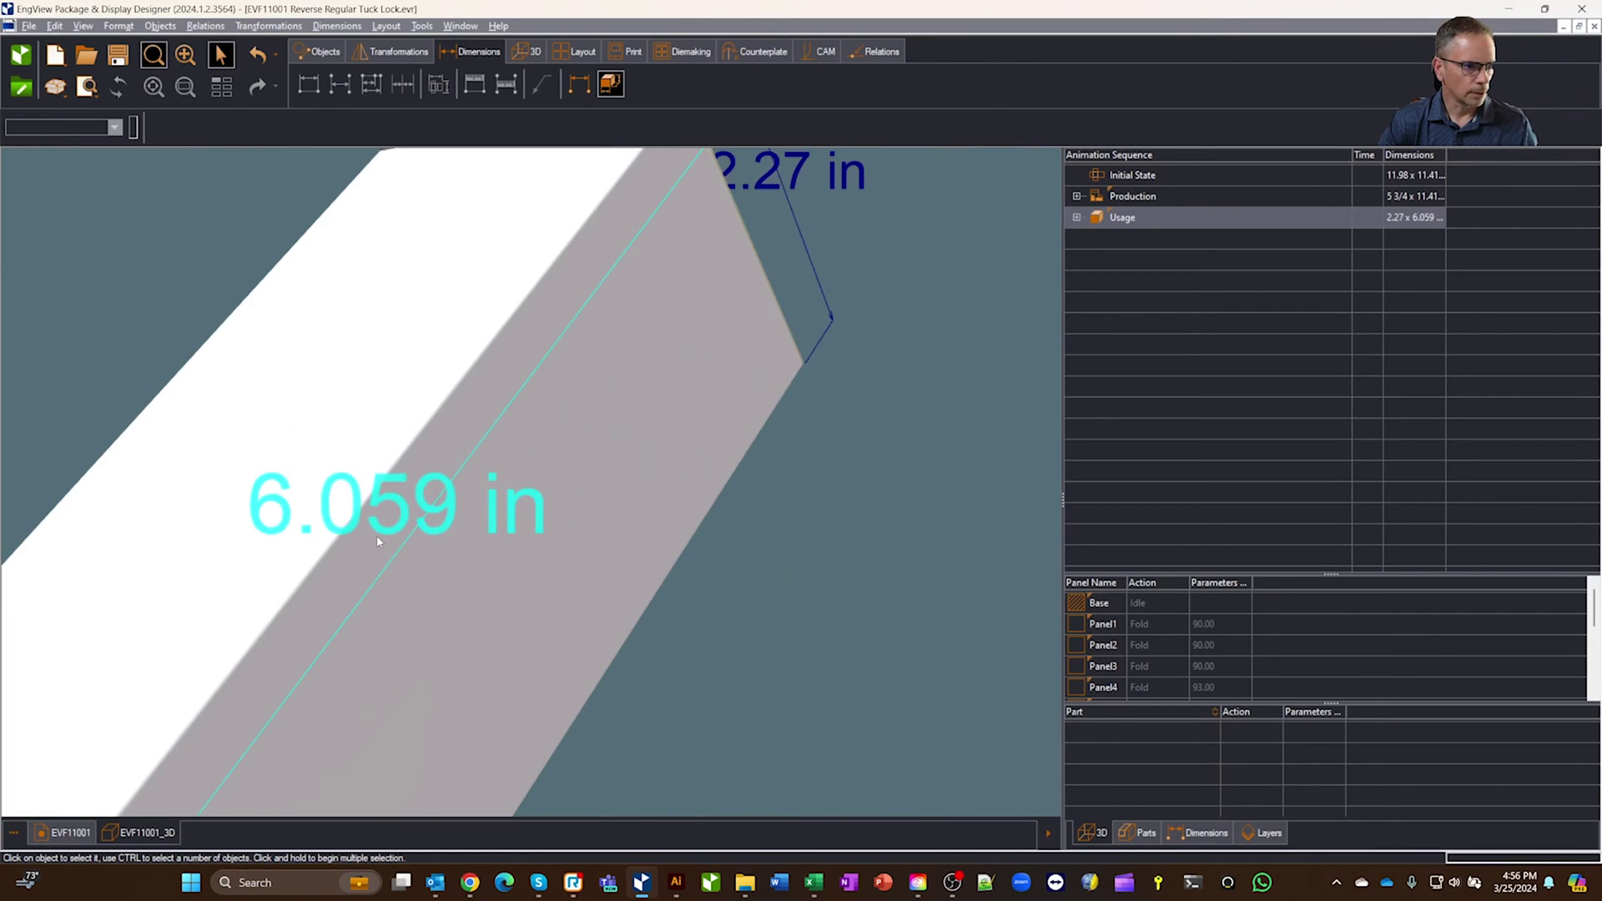
pyautogui.scroll(-5, 377, 533)
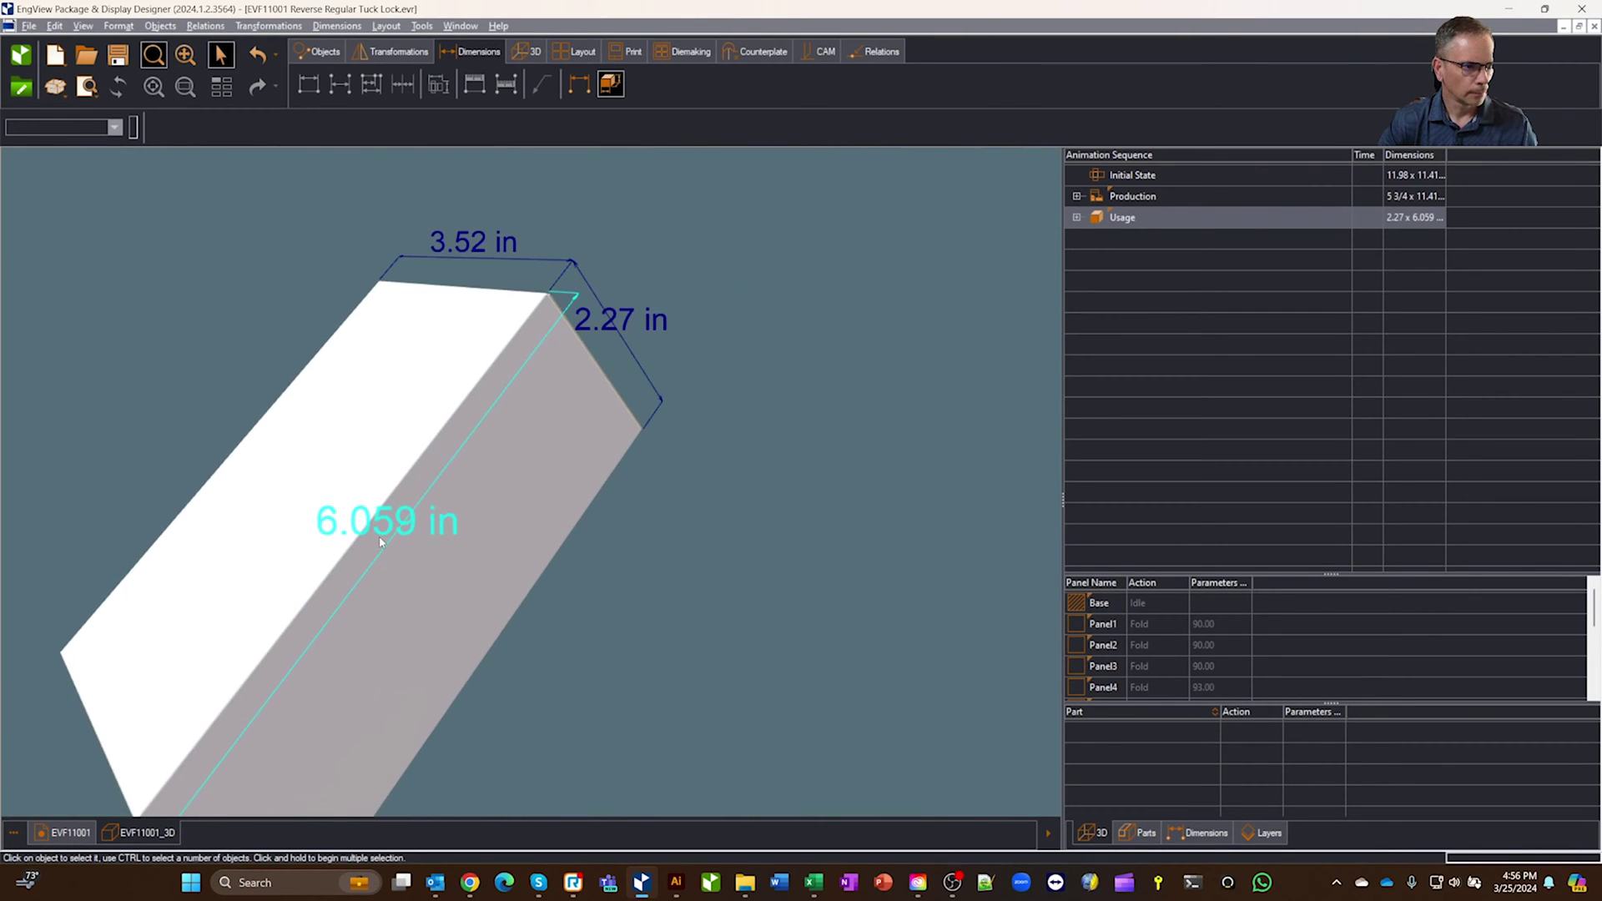
# Set the 3D display options so dimension text stays a fixed size when zooming.
pyautogui.rightClick(639, 523)
pyautogui.click(667, 526)
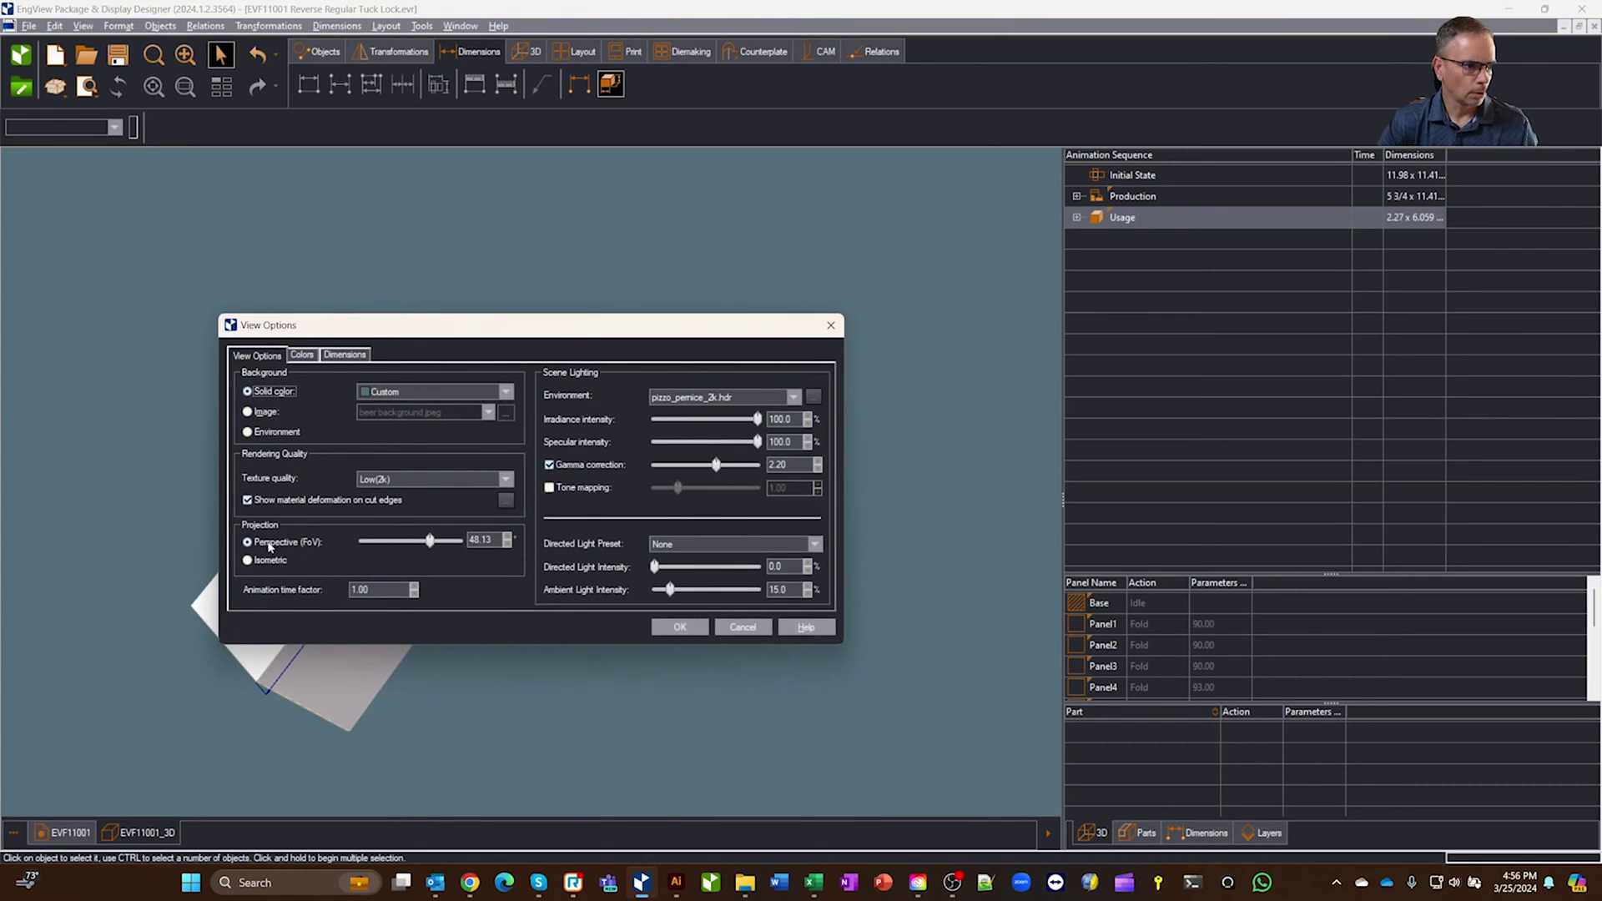
pyautogui.click(345, 355)
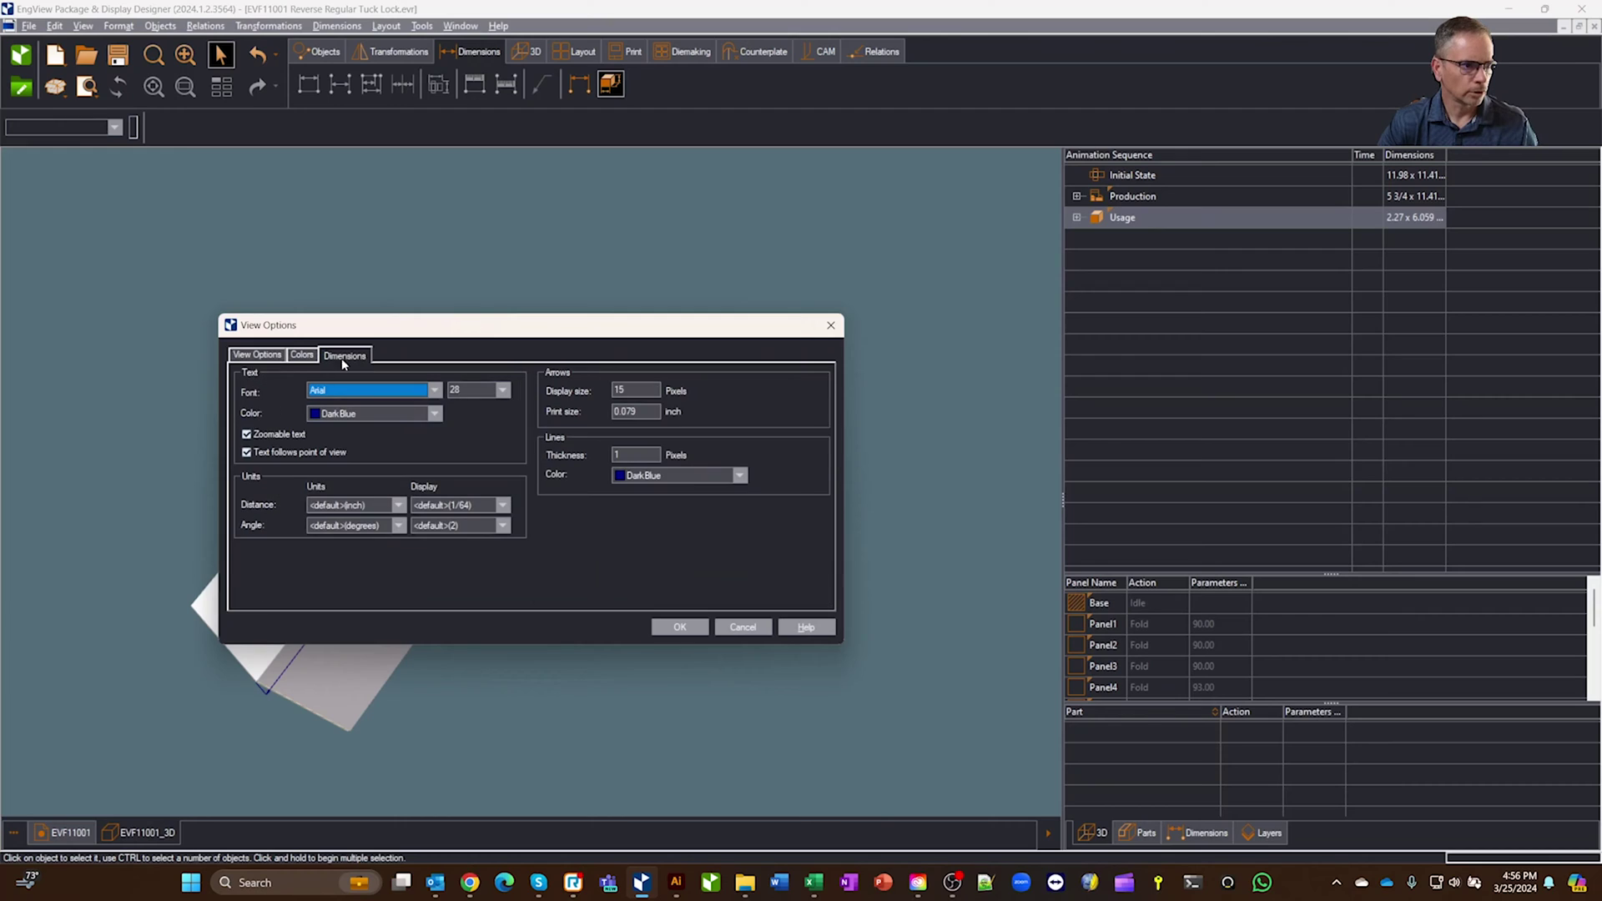
pyautogui.click(247, 435)
pyautogui.click(701, 626)
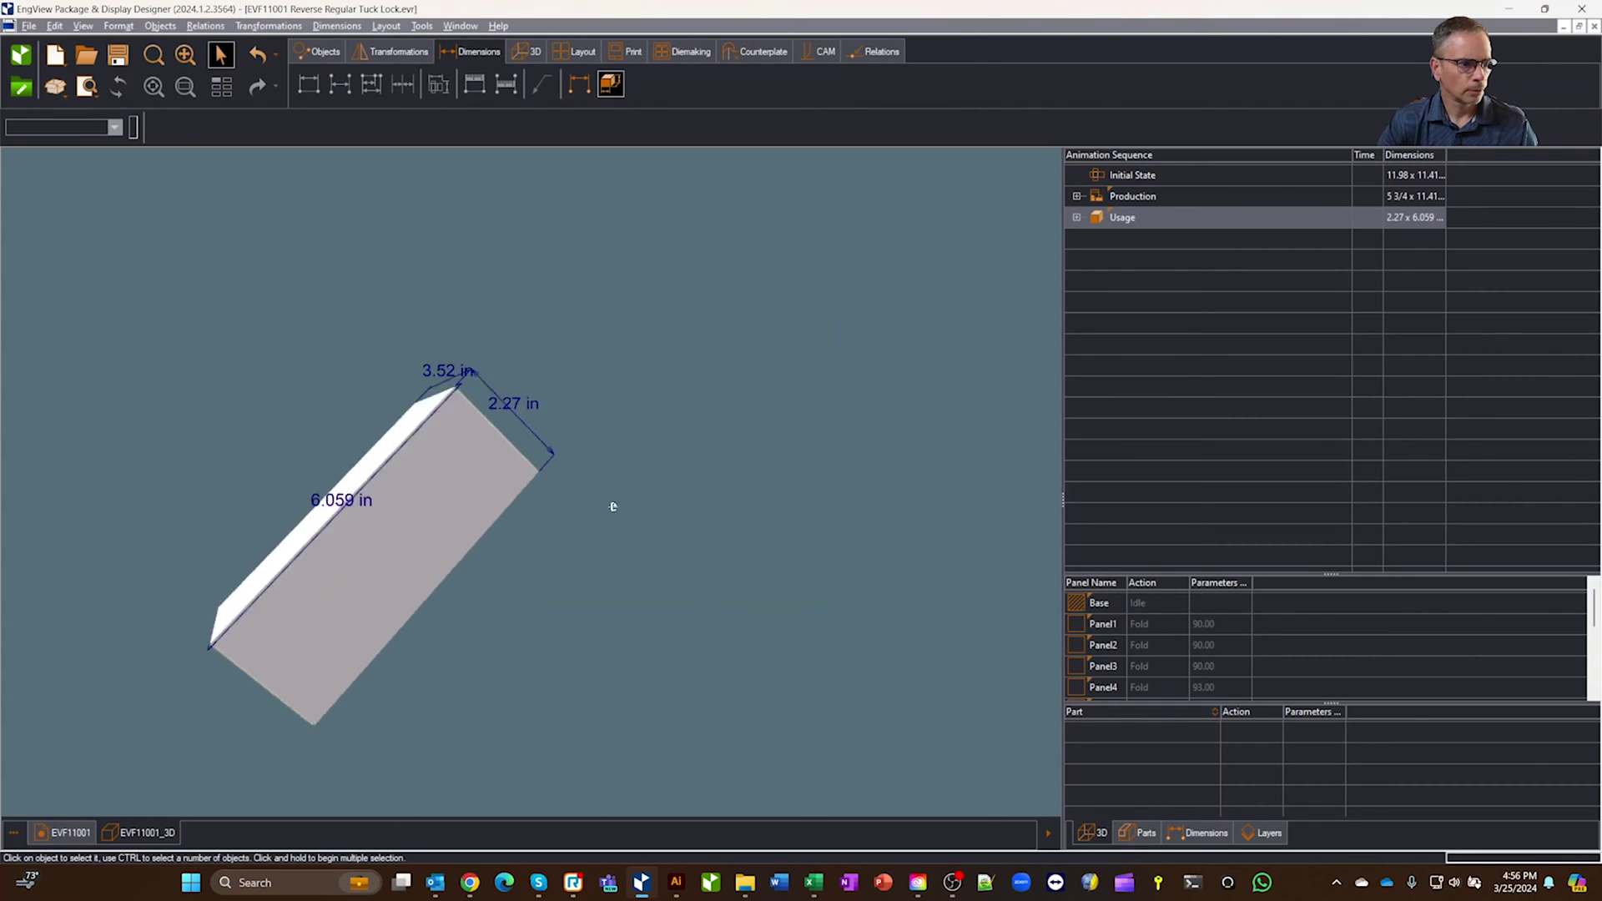
# Orbit the box until the 3.52, 2.27 and 6.059 in dimensions are all visible.
pyautogui.scroll(4, 477, 536)
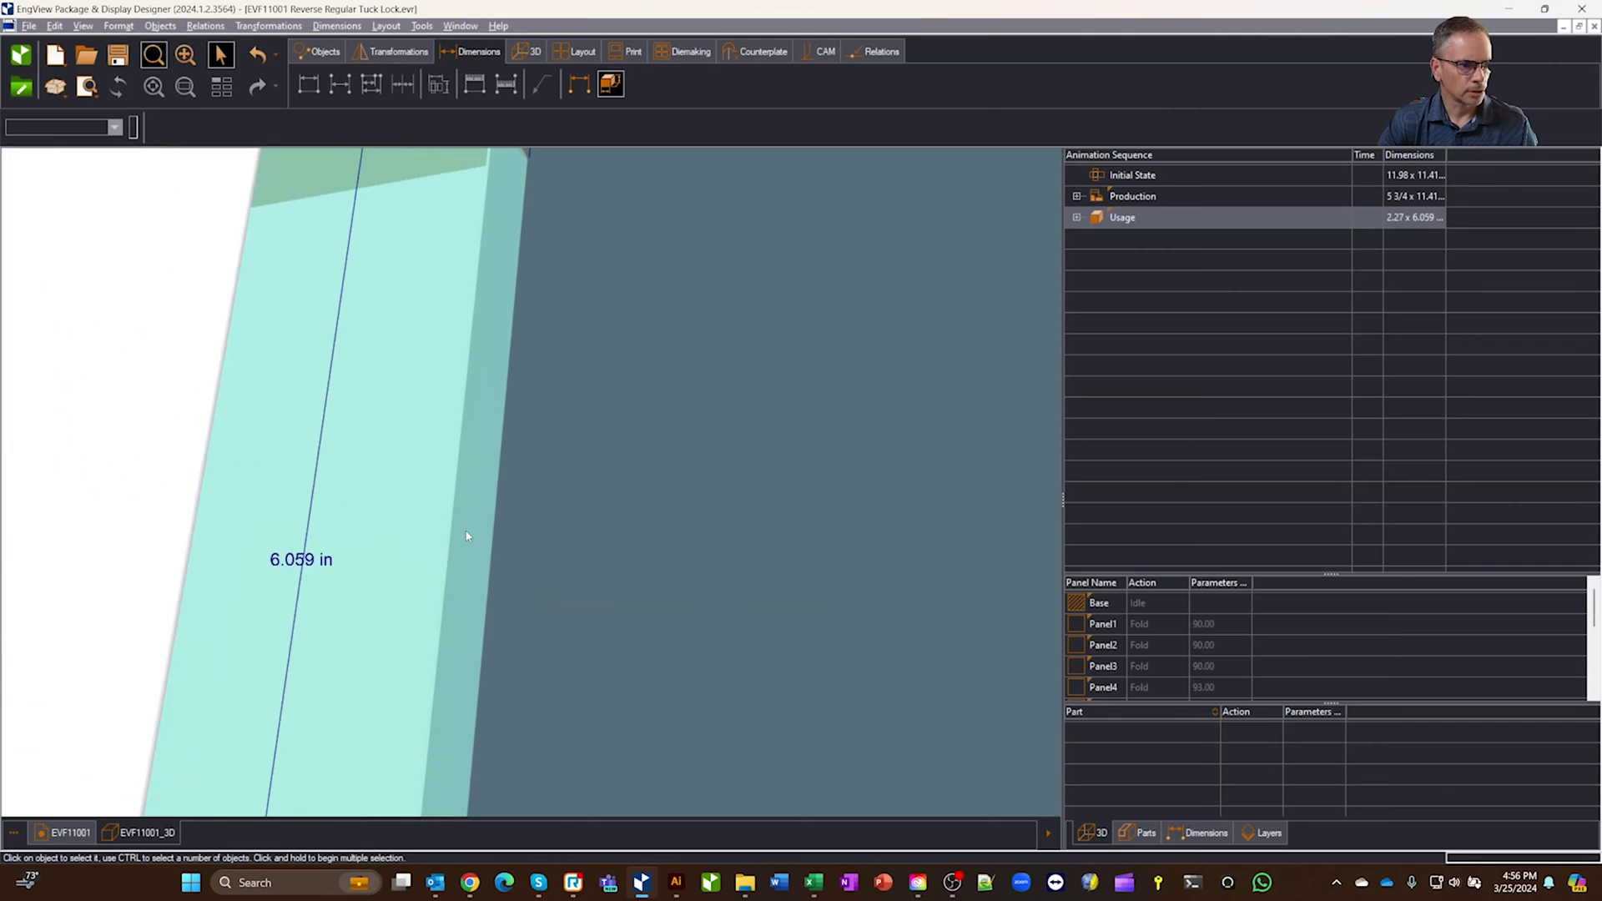
pyautogui.scroll(-4, 467, 538)
pyautogui.moveTo(471, 549); pyautogui.dragTo(650, 514)
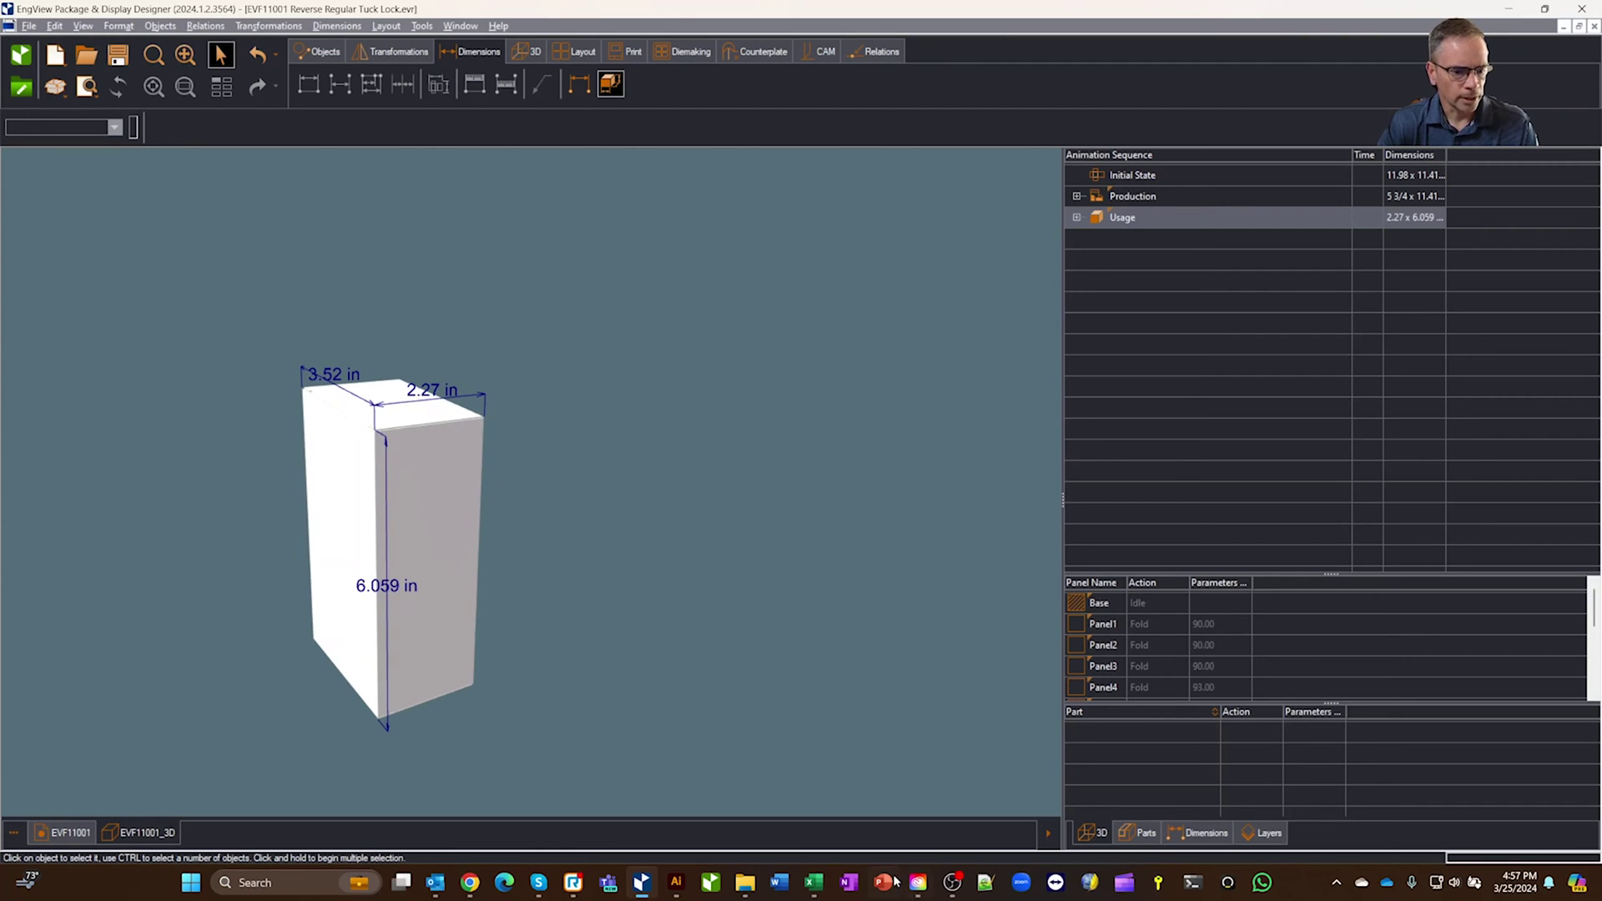
# Send the six-pack wrapper from Illustrator's 3D preview menu to Package Designer and turn its model.
pyautogui.click(676, 883)
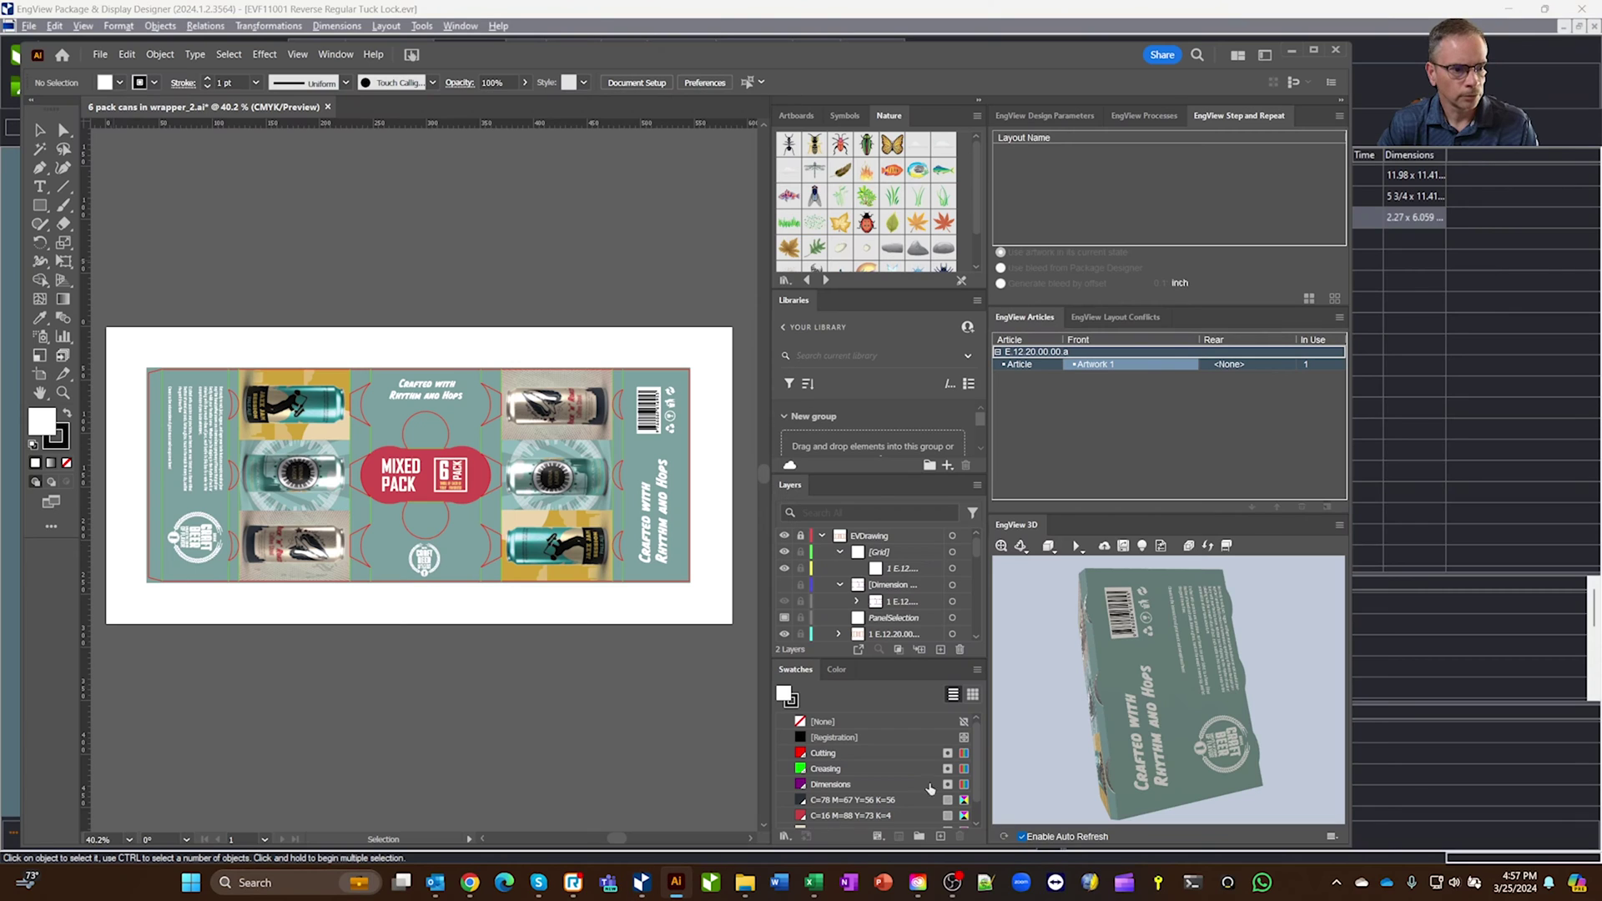
pyautogui.click(1339, 526)
pyautogui.click(1390, 538)
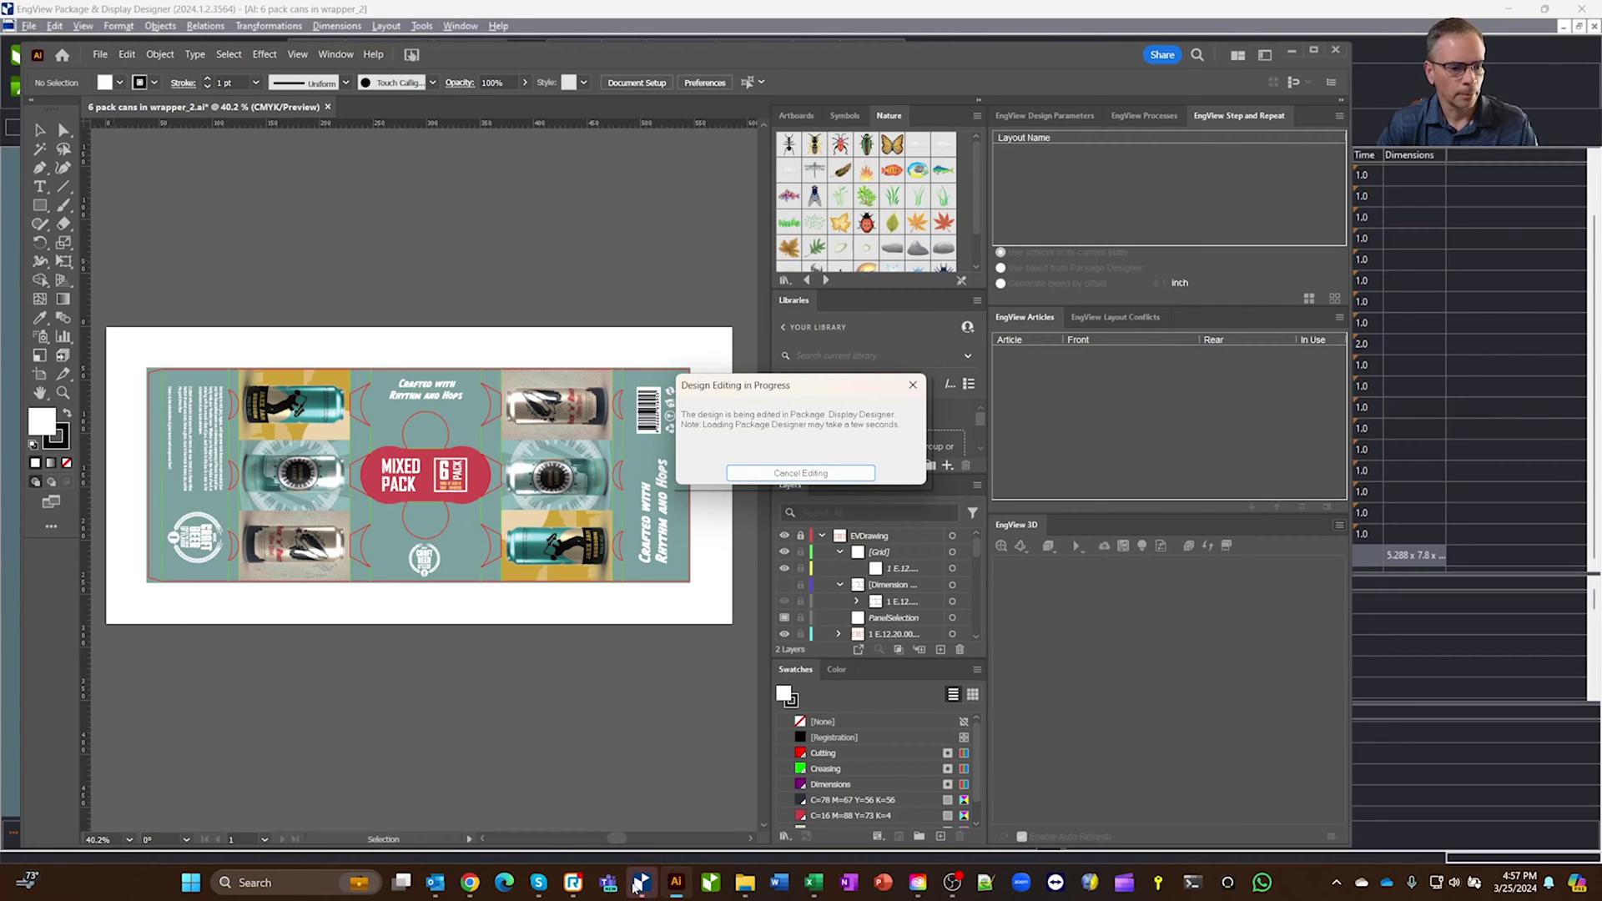
pyautogui.moveTo(640, 887)
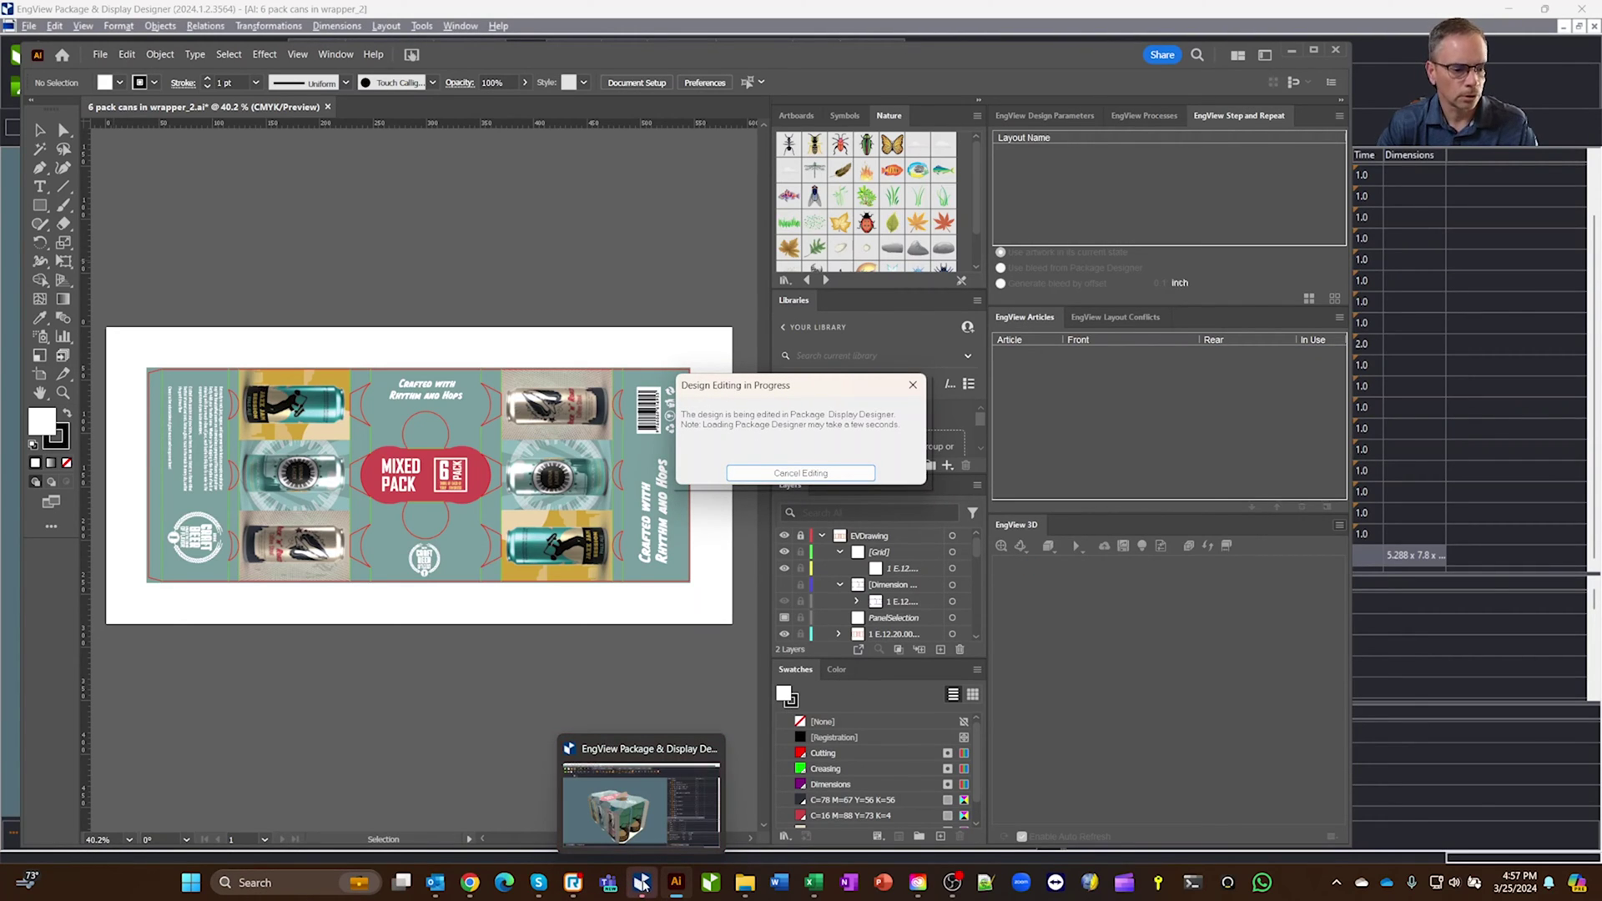
pyautogui.click(659, 801)
pyautogui.moveTo(878, 614); pyautogui.dragTo(921, 626)
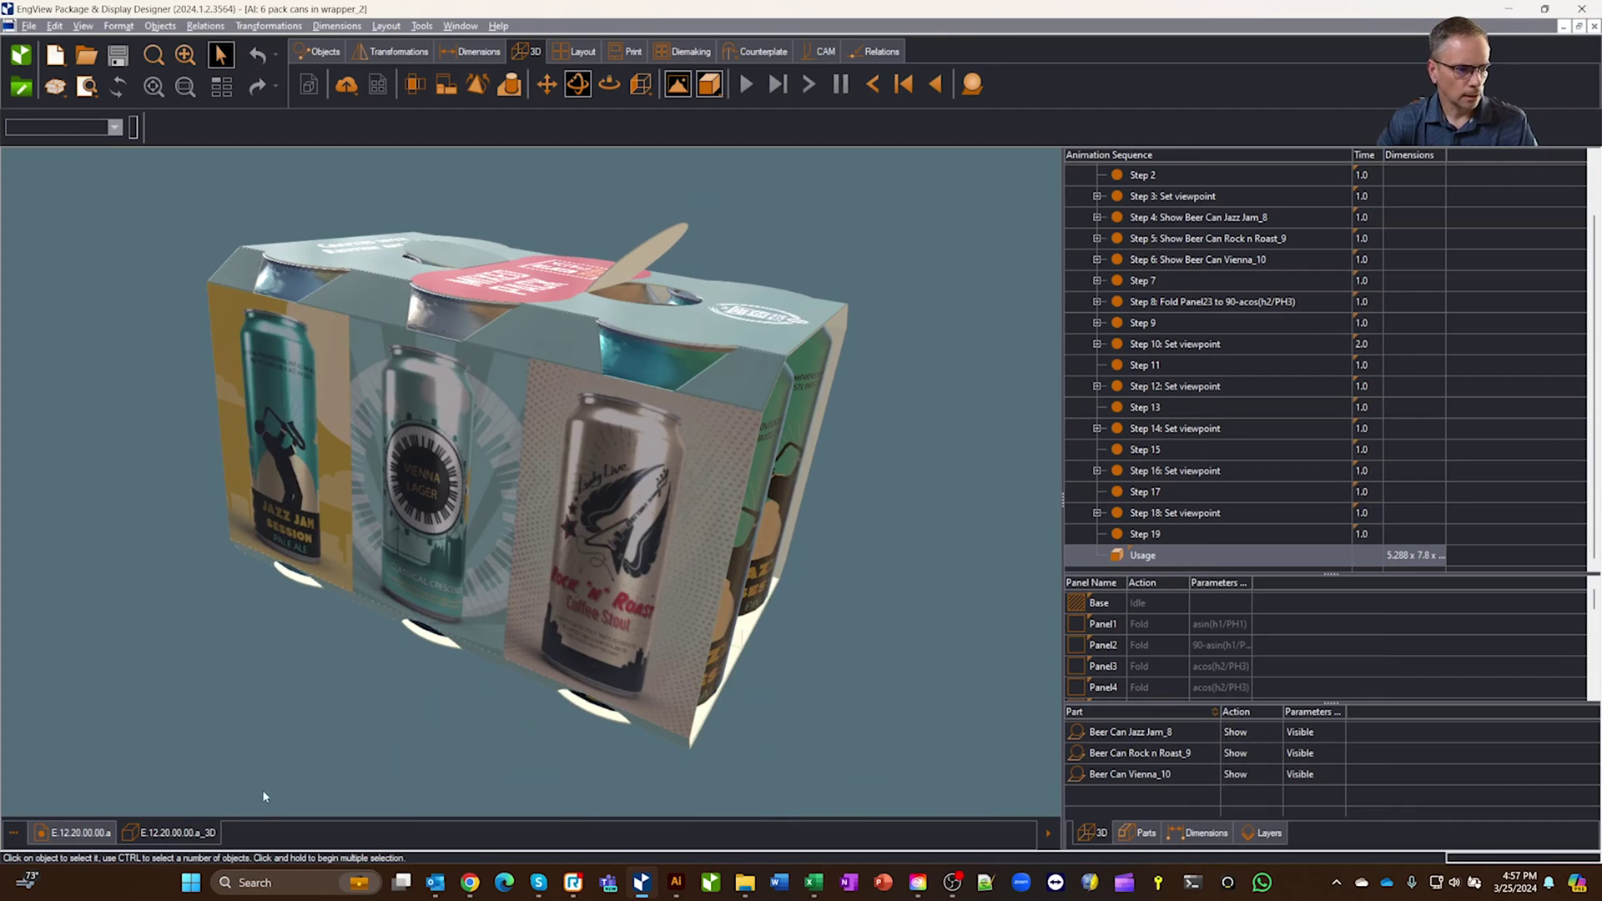
# Show the wrapper's flat dieline, browse the To File export types with PNG, then cancel.
pyautogui.click(80, 832)
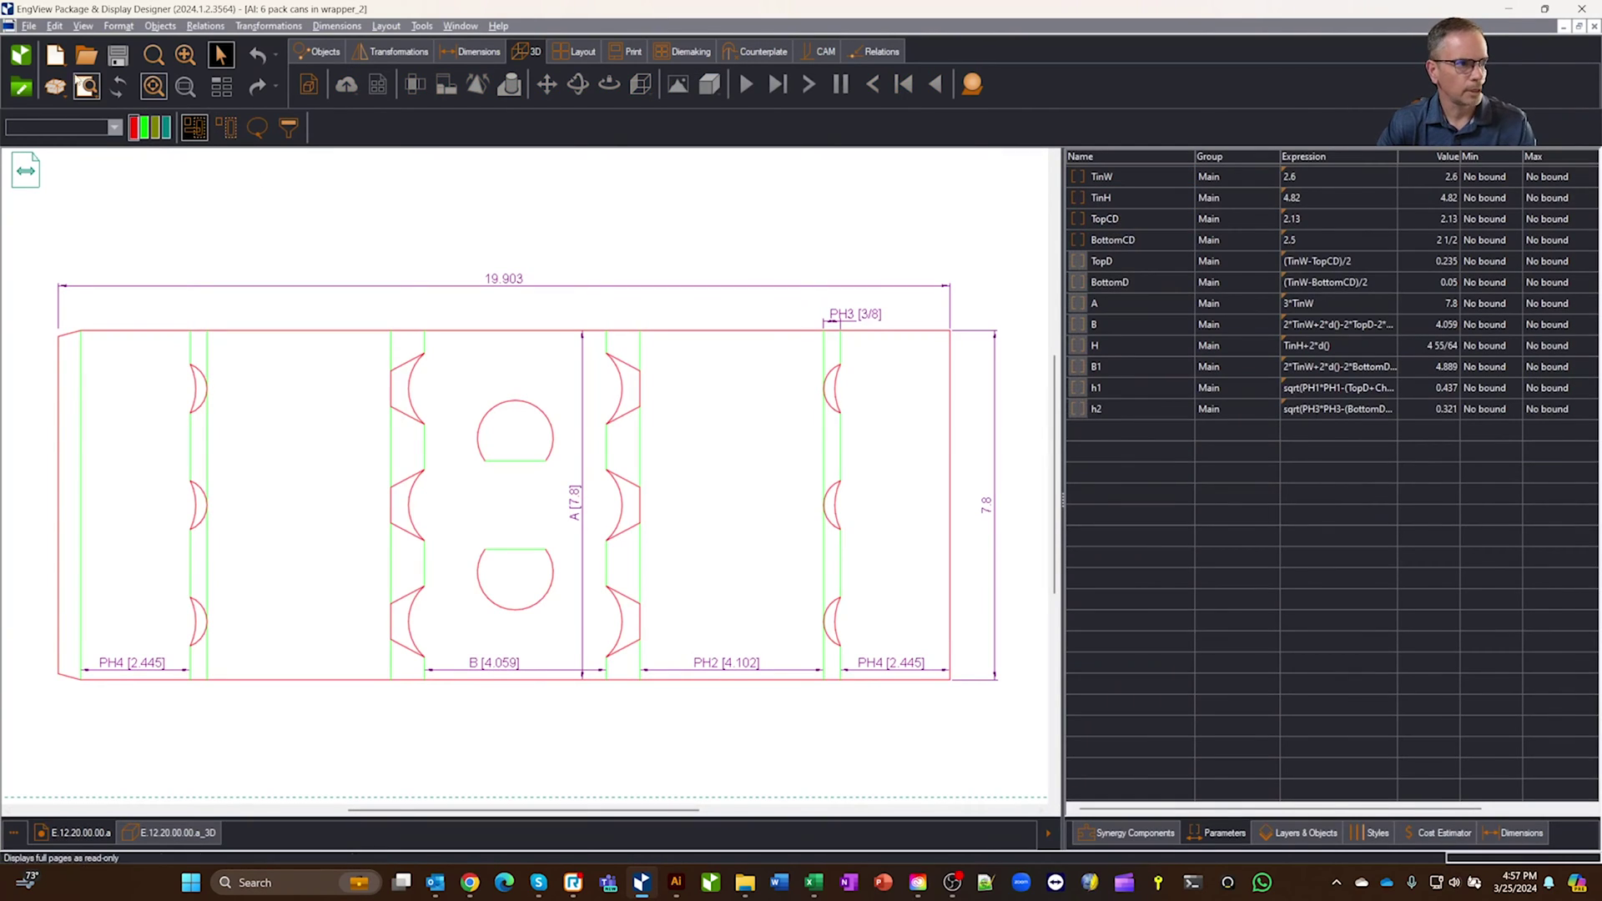
pyautogui.click(29, 26)
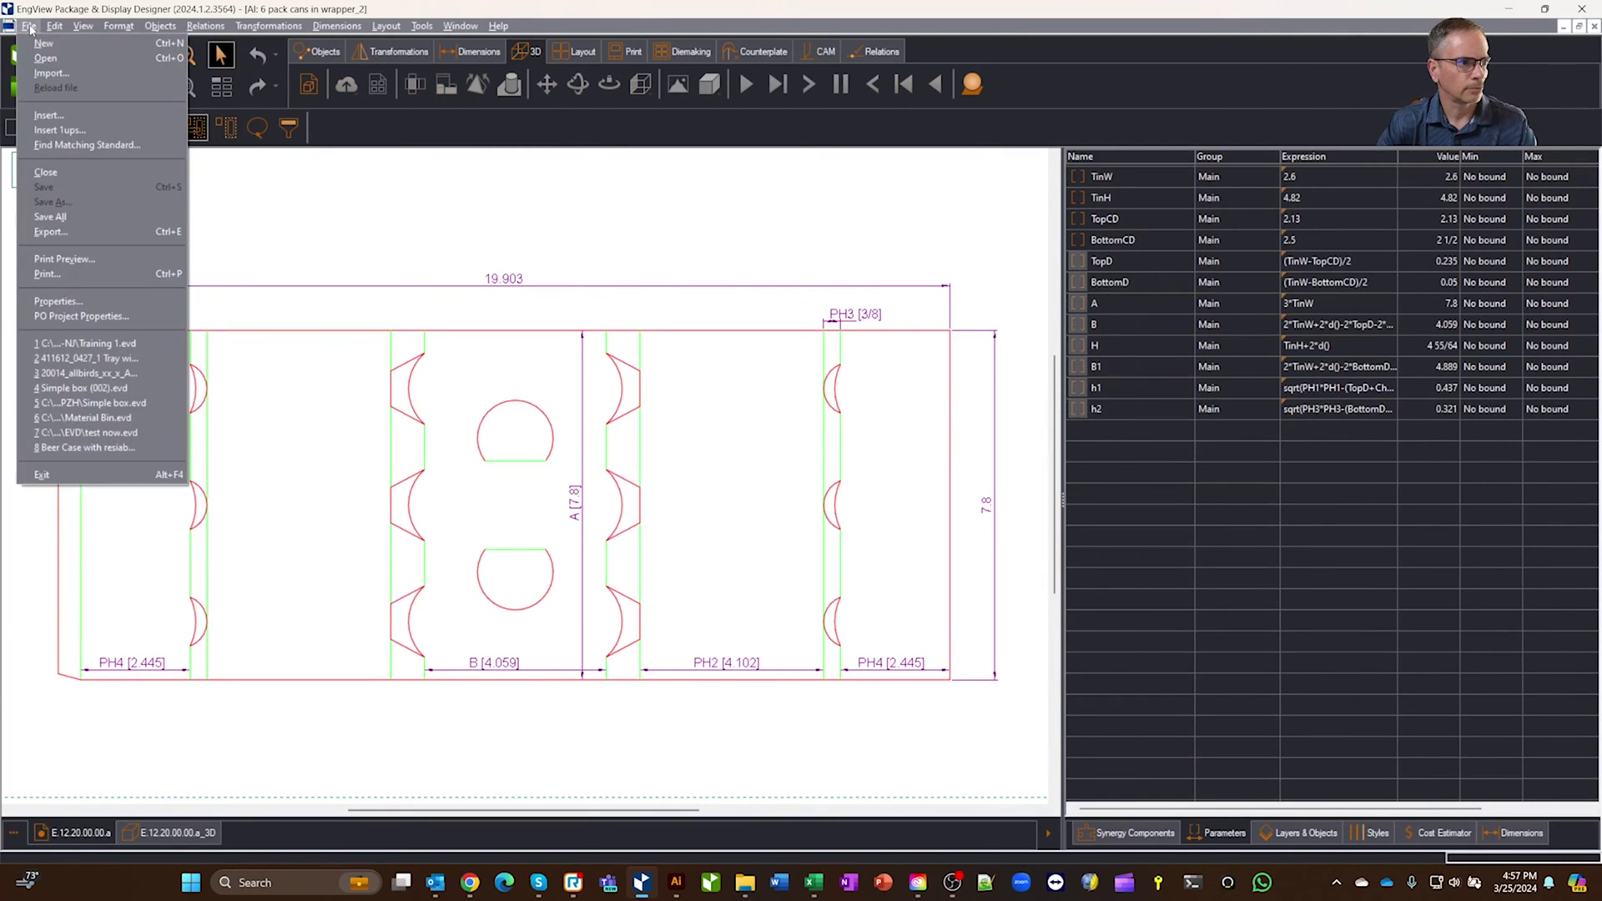
pyautogui.click(71, 231)
pyautogui.click(768, 415)
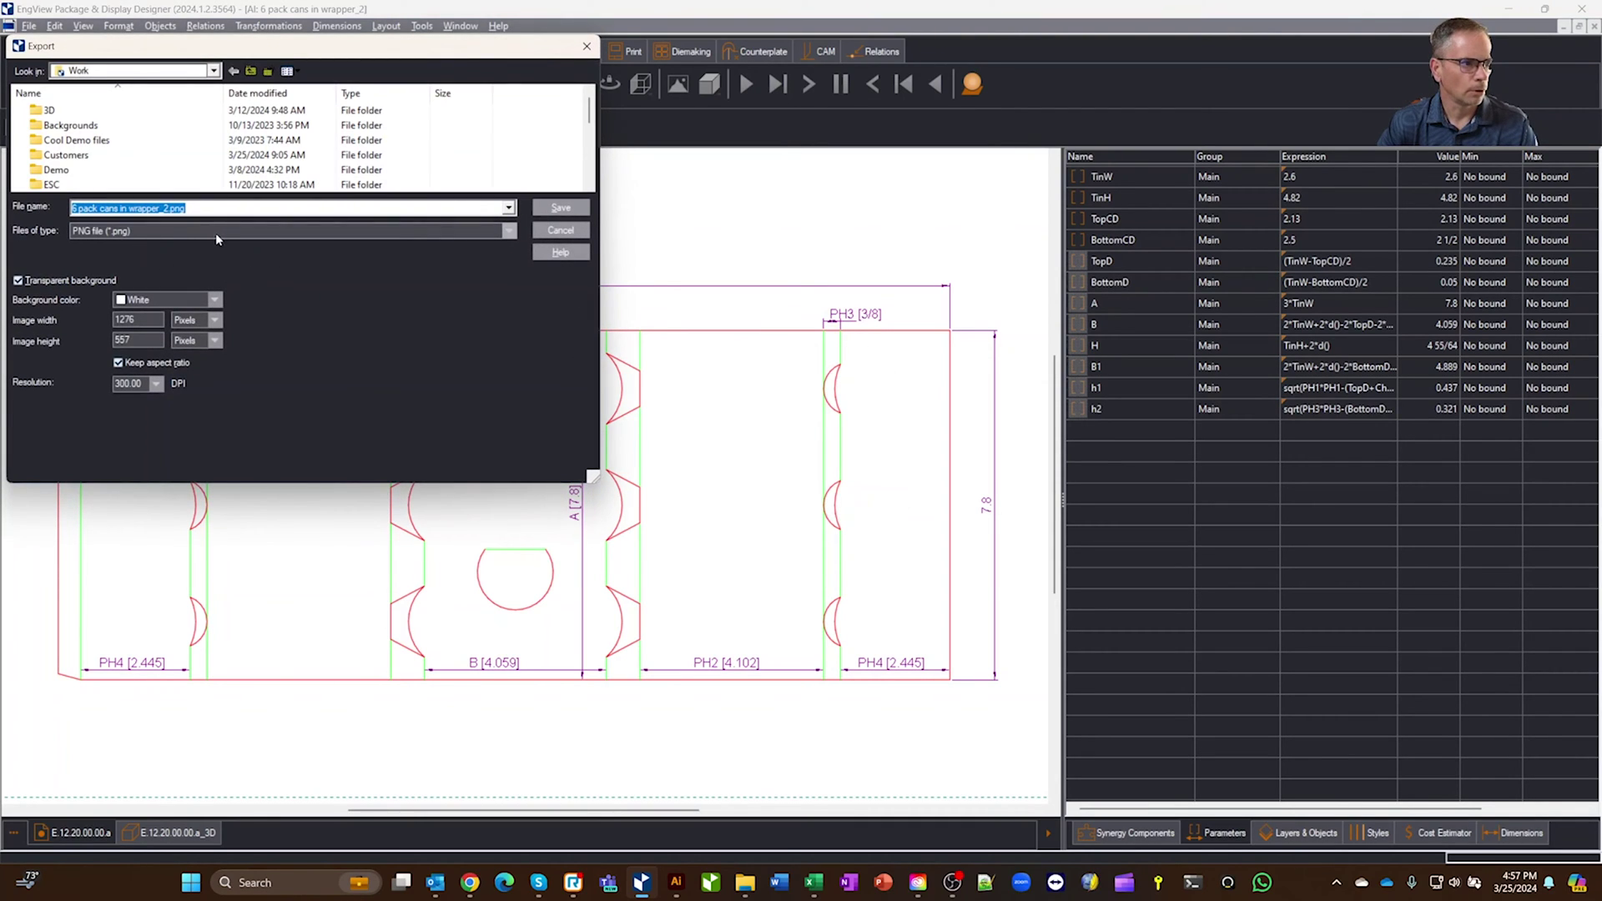
pyautogui.click(184, 233)
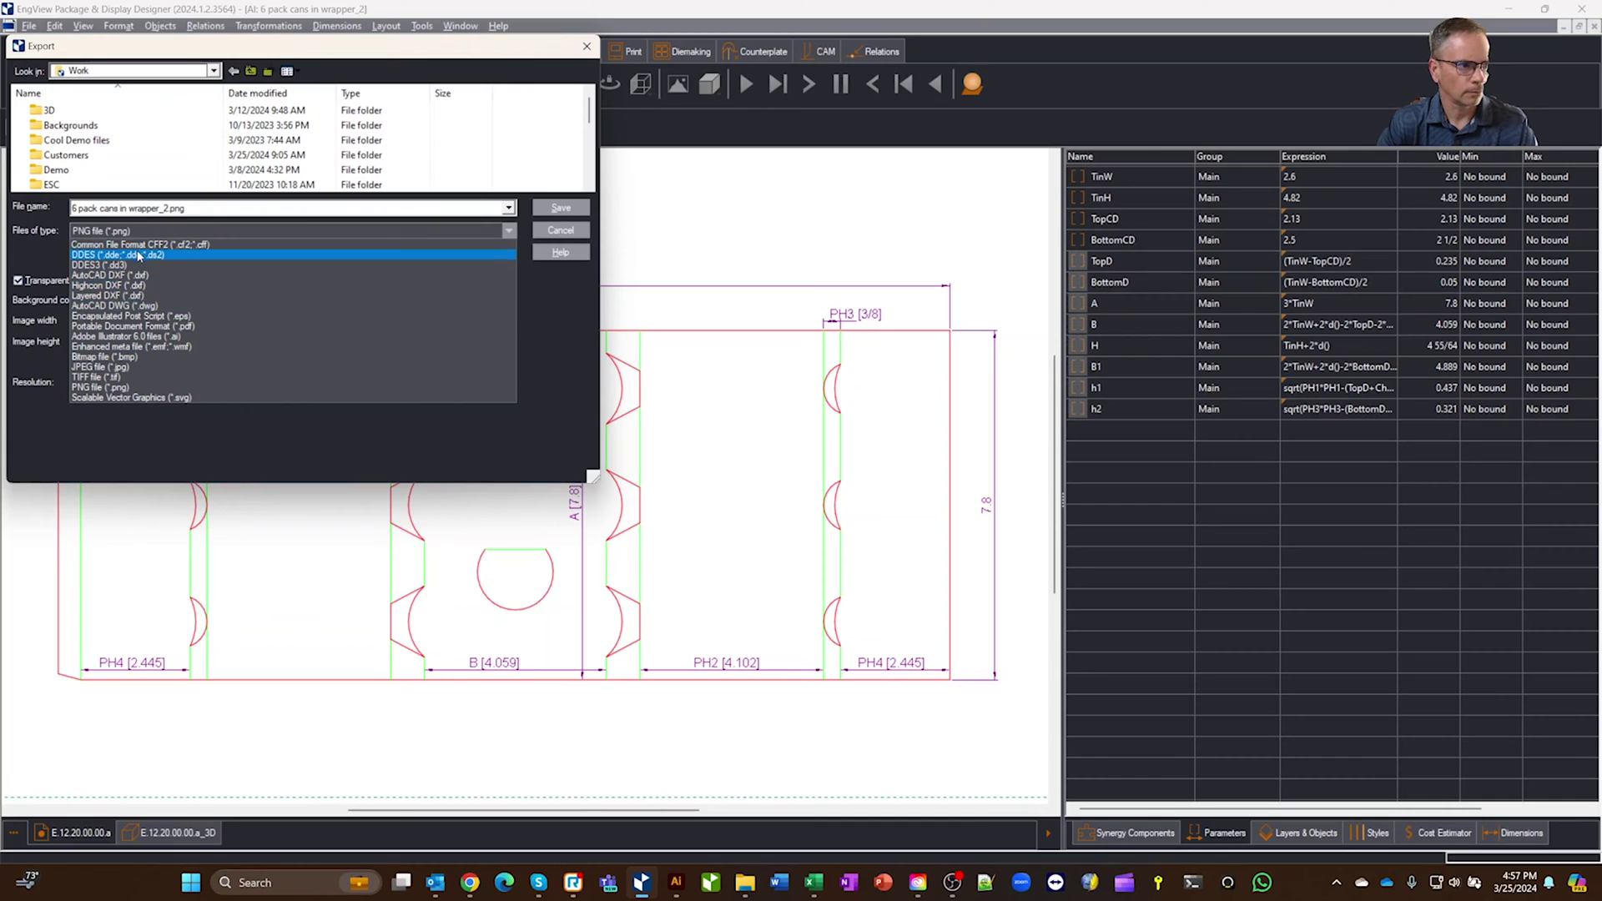
pyautogui.click(543, 238)
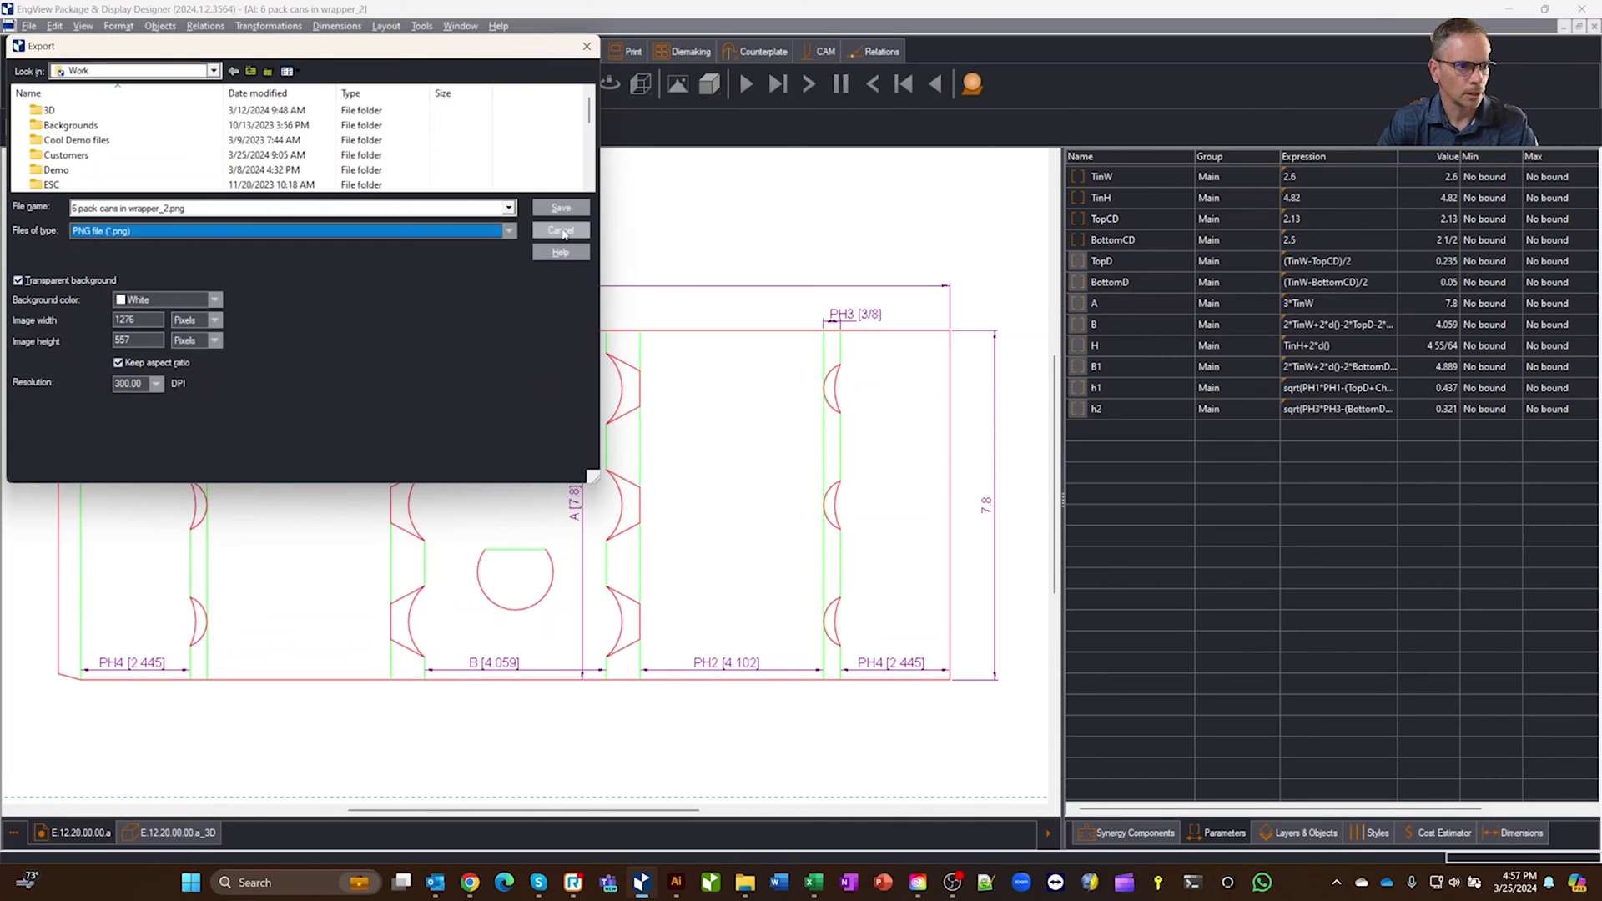
pyautogui.click(572, 231)
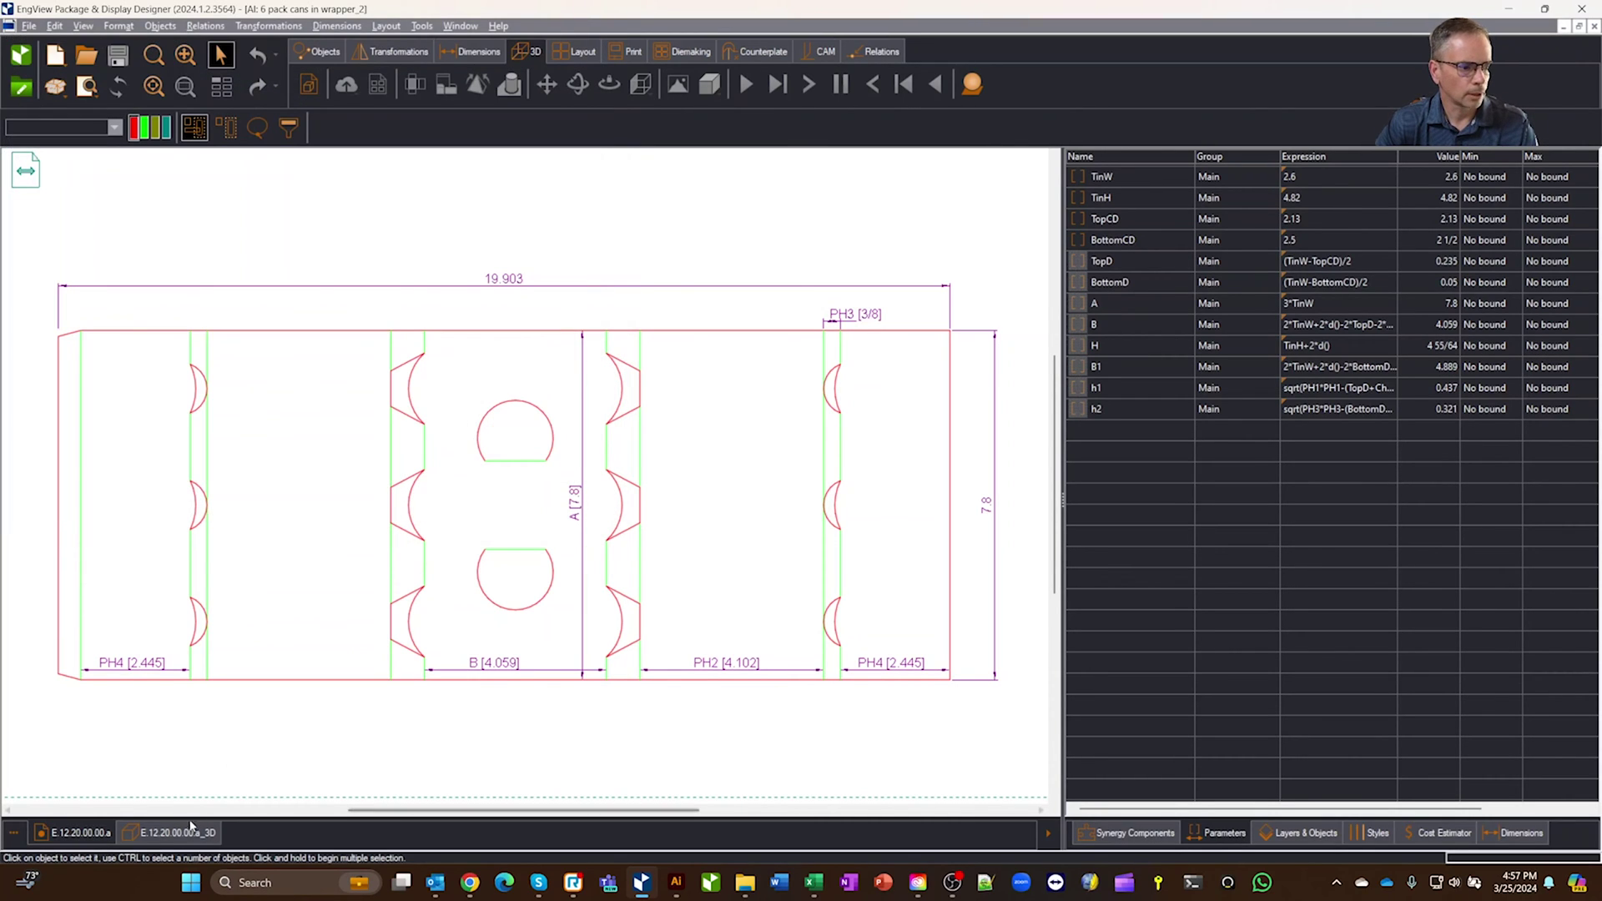
# Start exporting the 3D six-pack view to a file, keeping the background transparent.
pyautogui.click(171, 833)
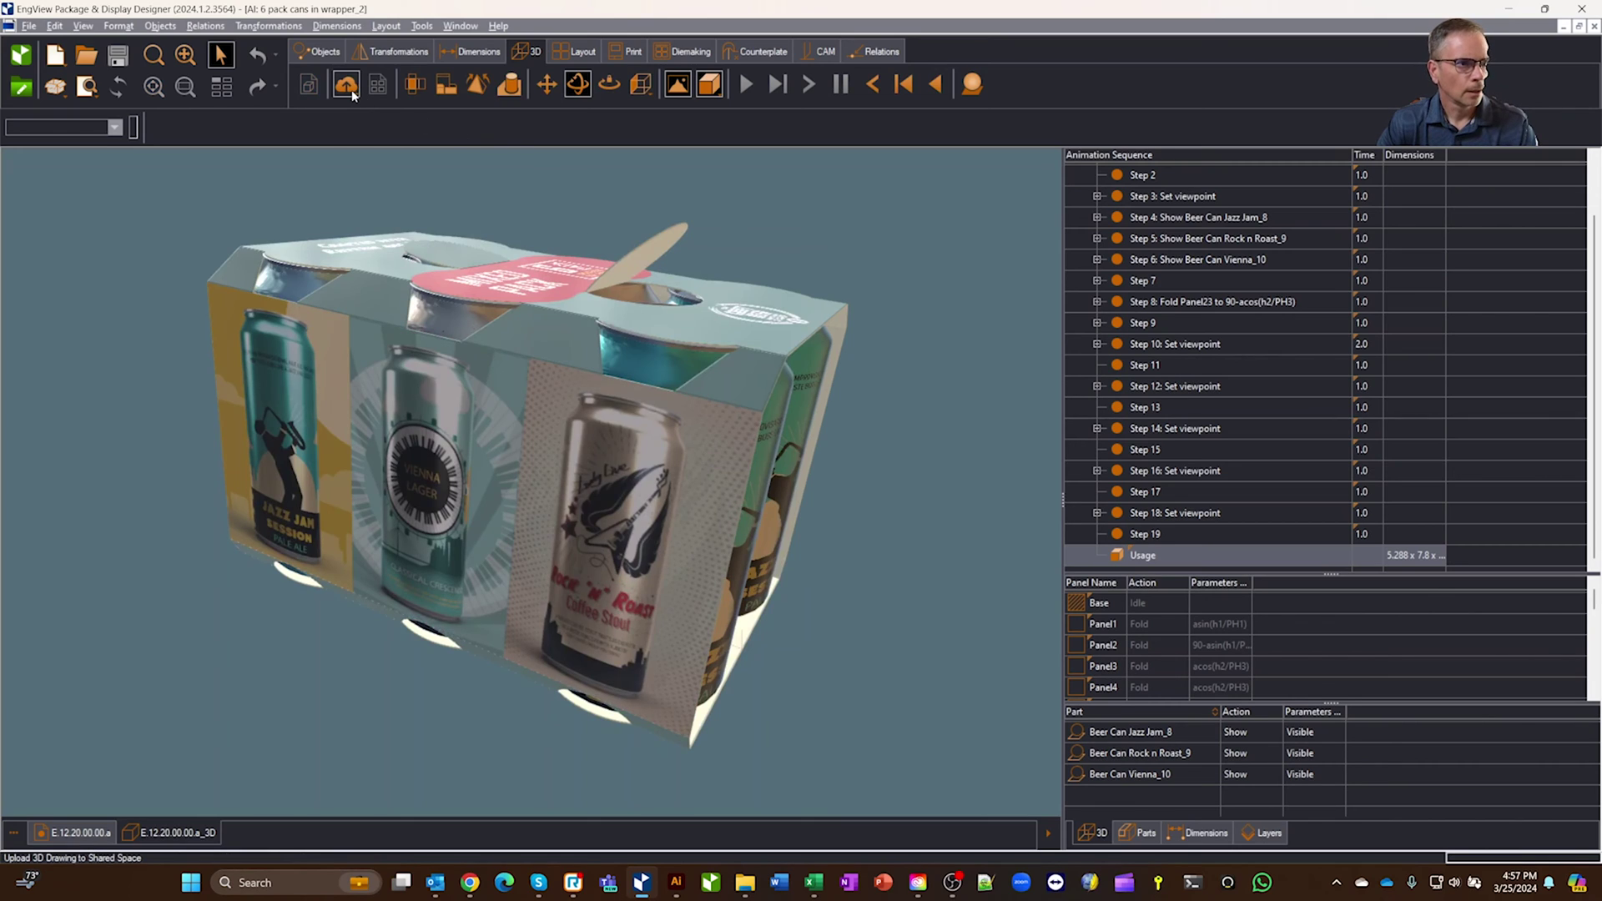
pyautogui.click(351, 87)
pyautogui.click(375, 146)
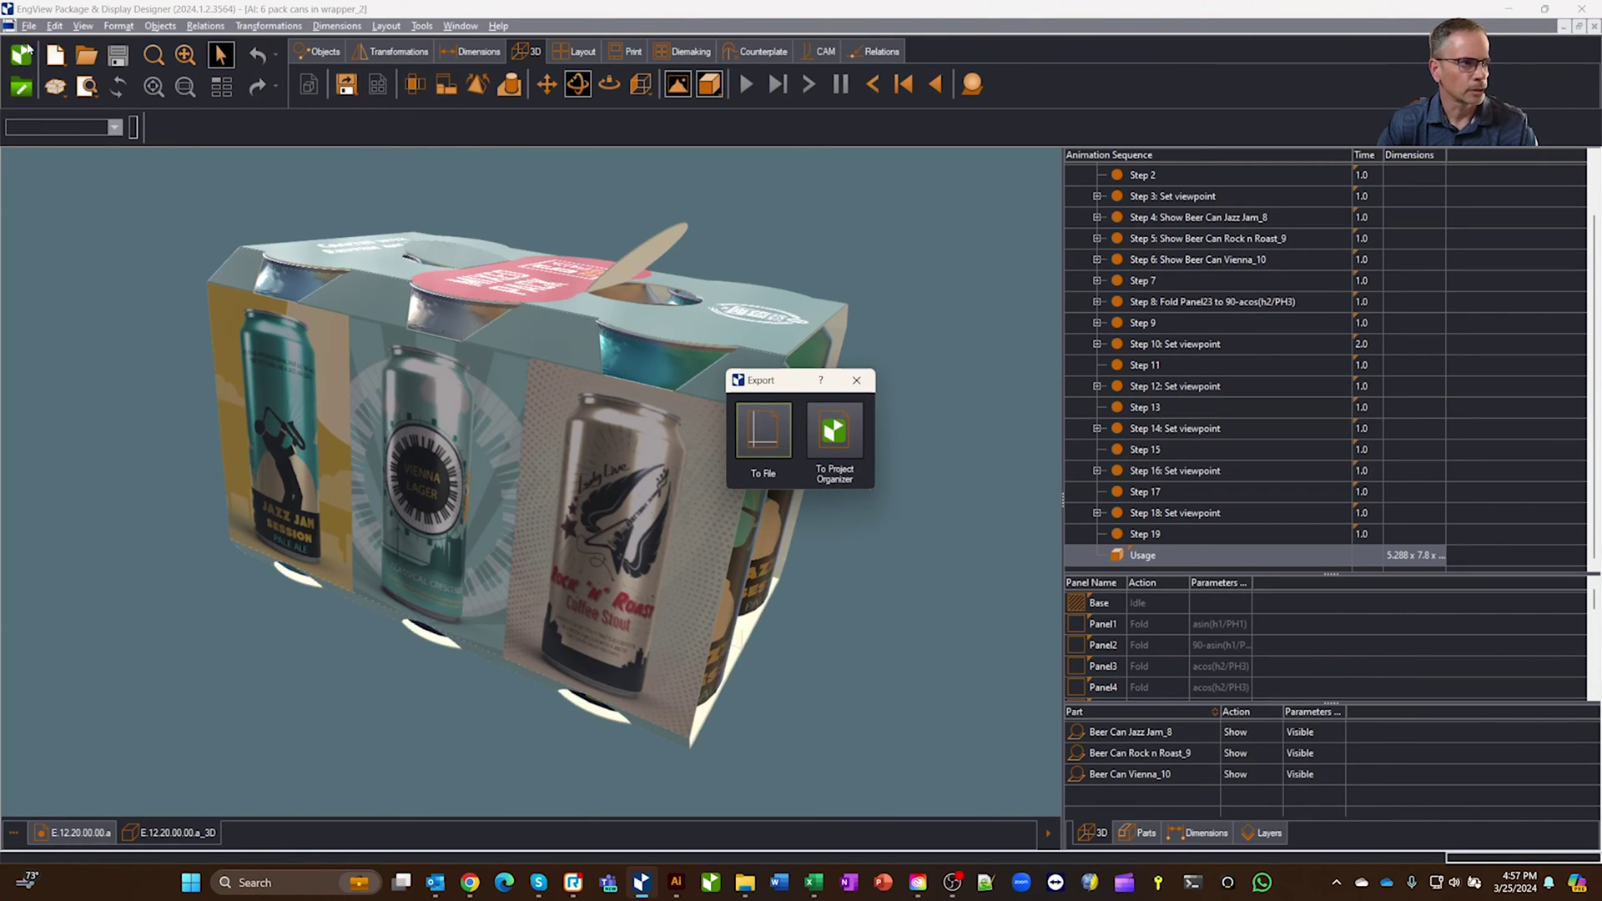
pyautogui.click(778, 434)
pyautogui.moveTo(373, 41); pyautogui.dragTo(781, 143)
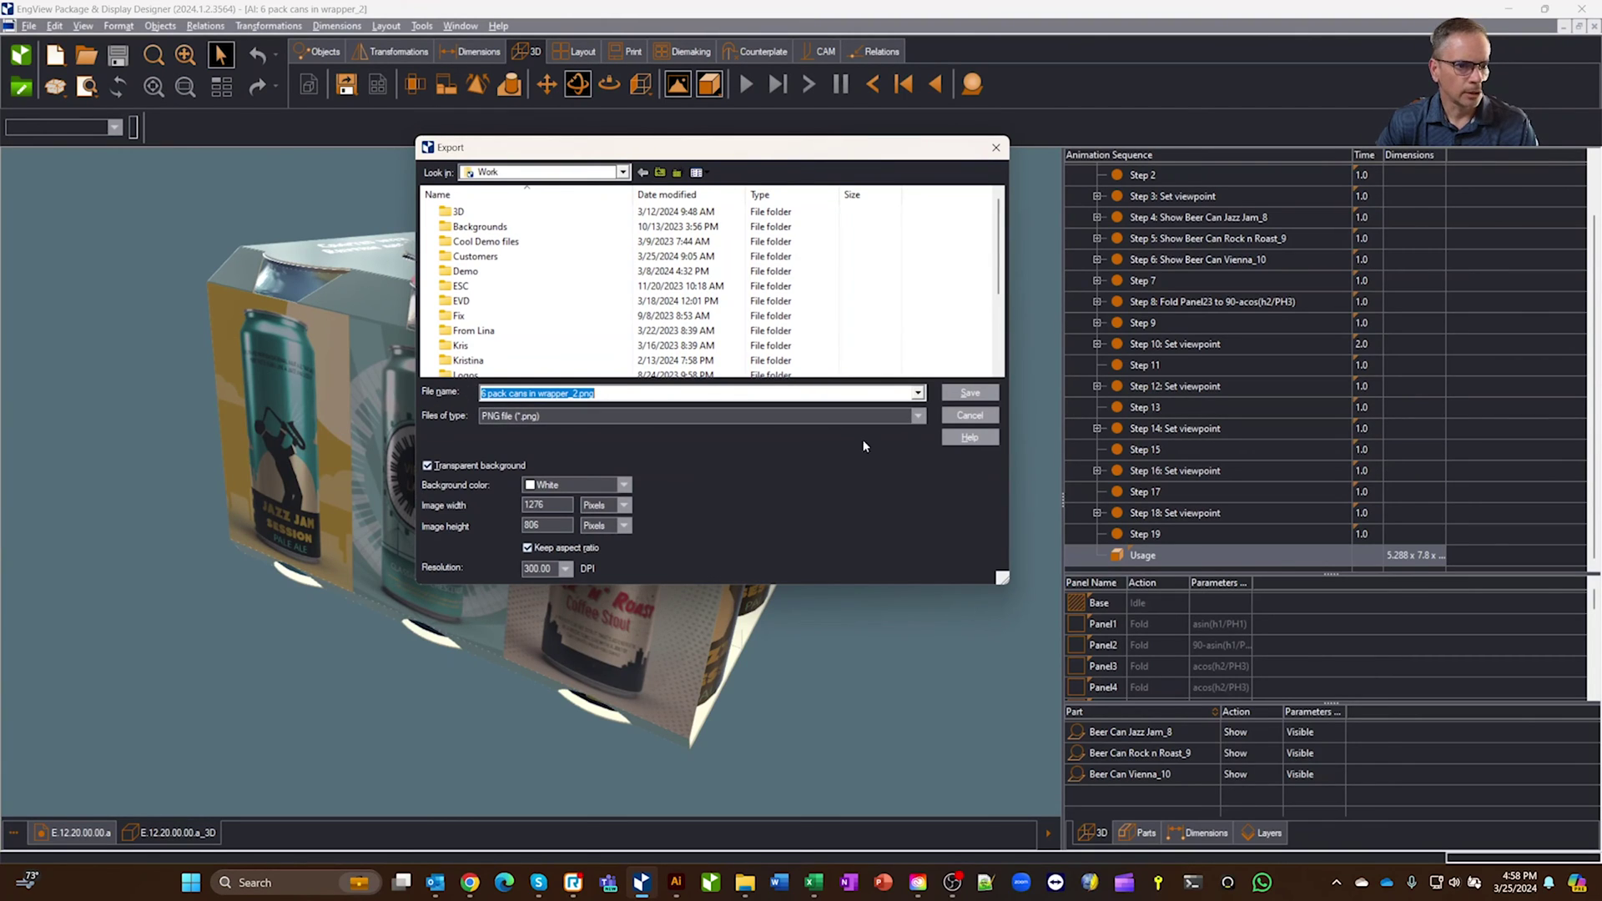
pyautogui.click(450, 466)
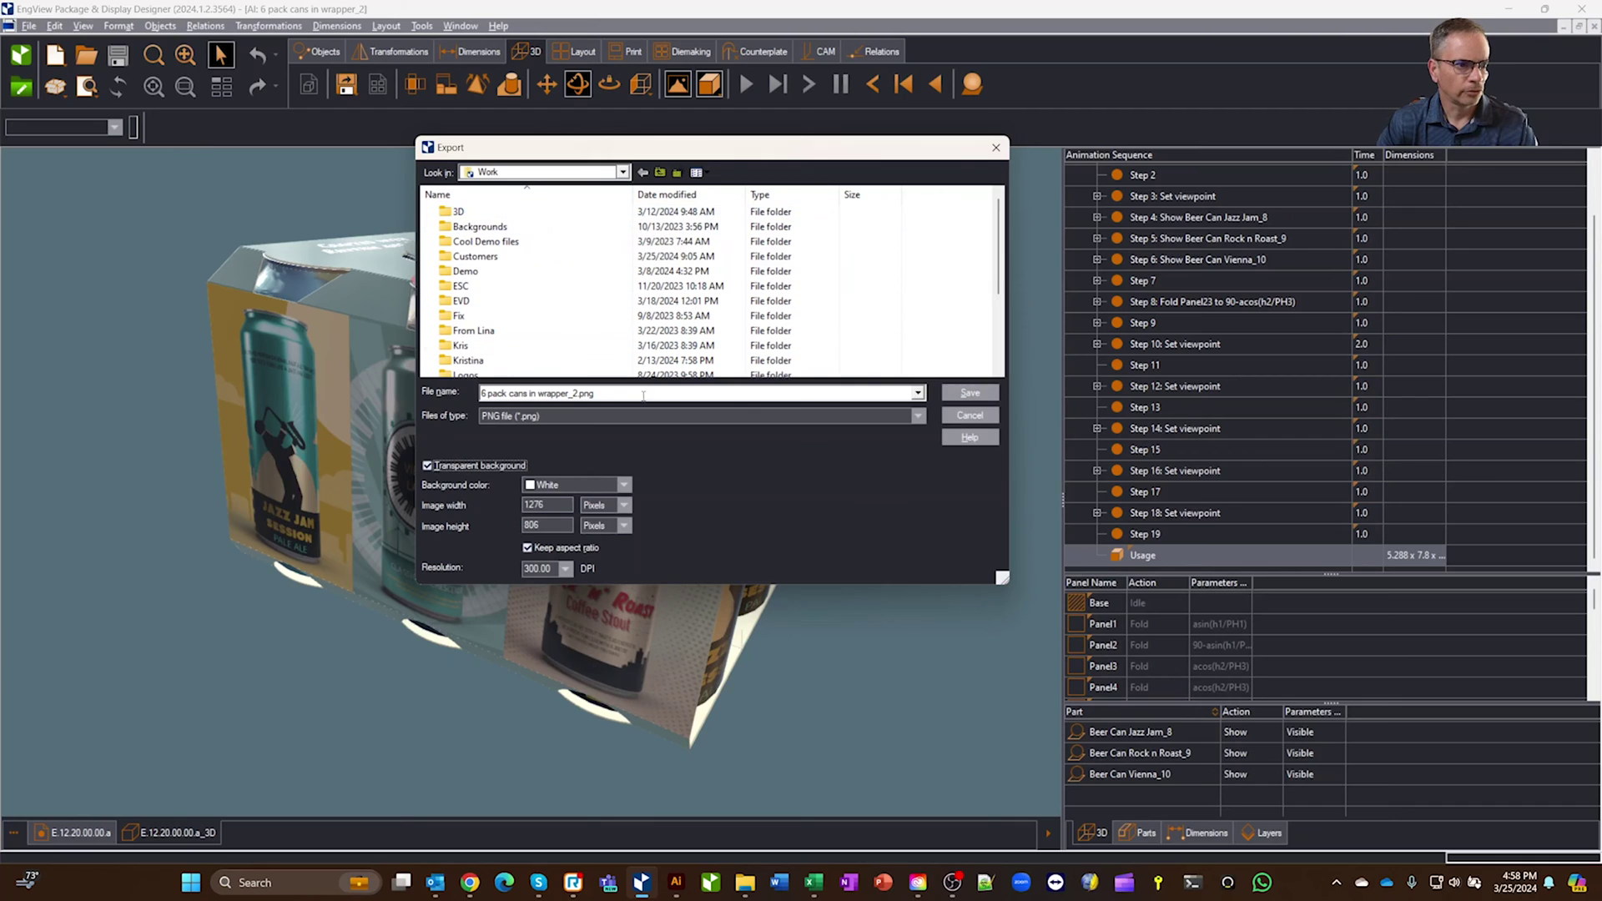
# Rename the export to '6 pack cans in wrapper_3.png' and save it.
pyautogui.click(577, 393)
pyautogui.click(576, 393)
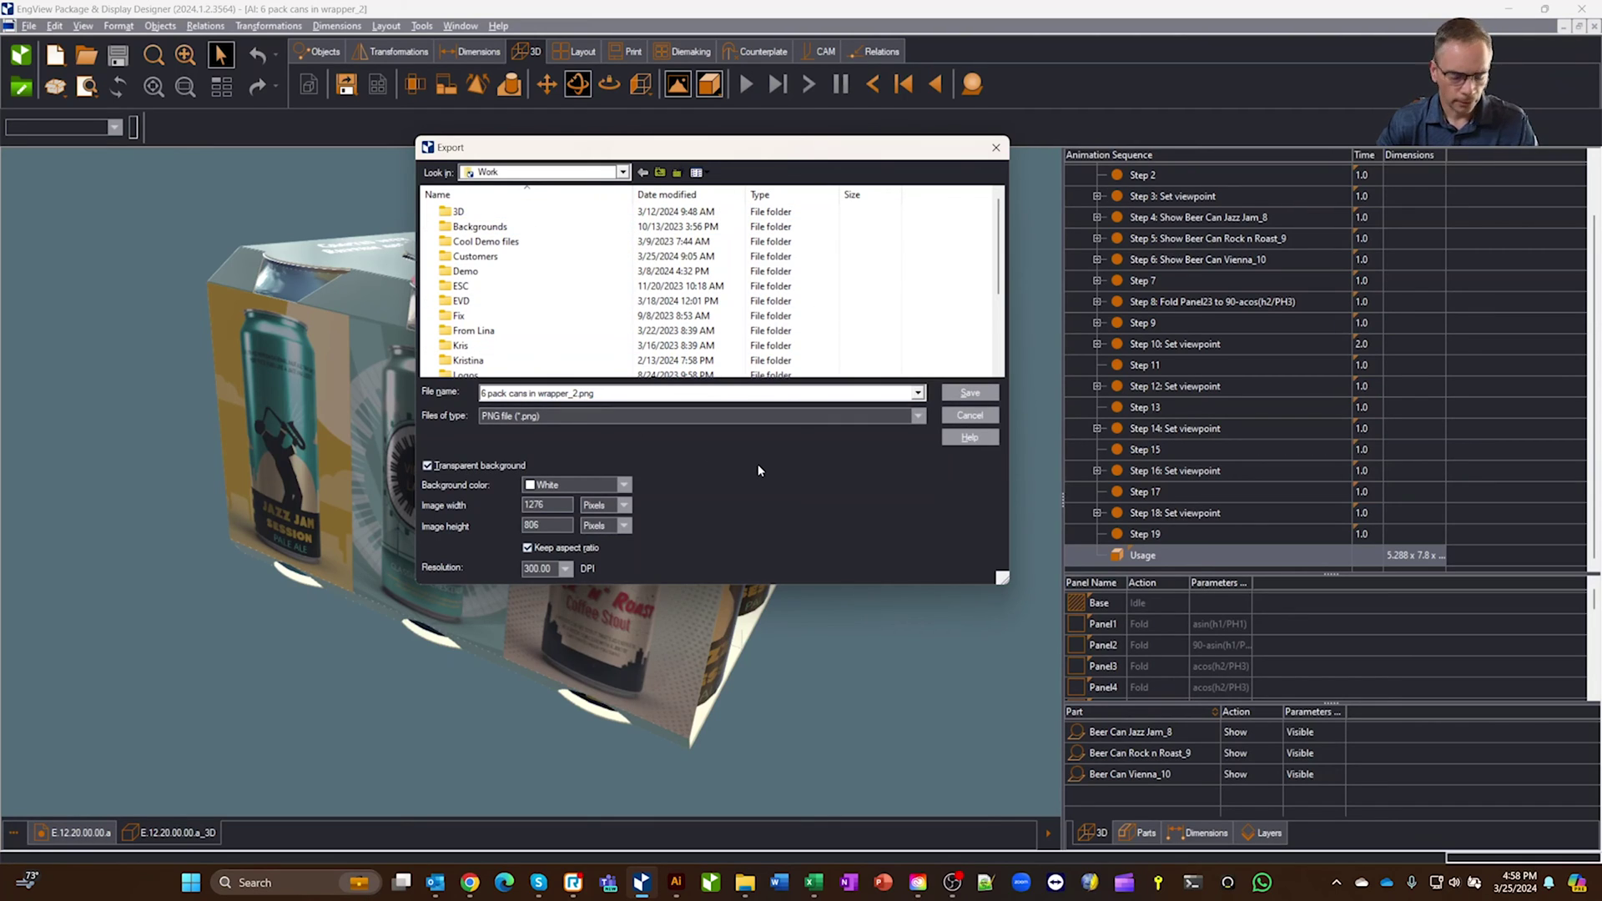
pyautogui.press('BackSpace')
pyautogui.write('3')
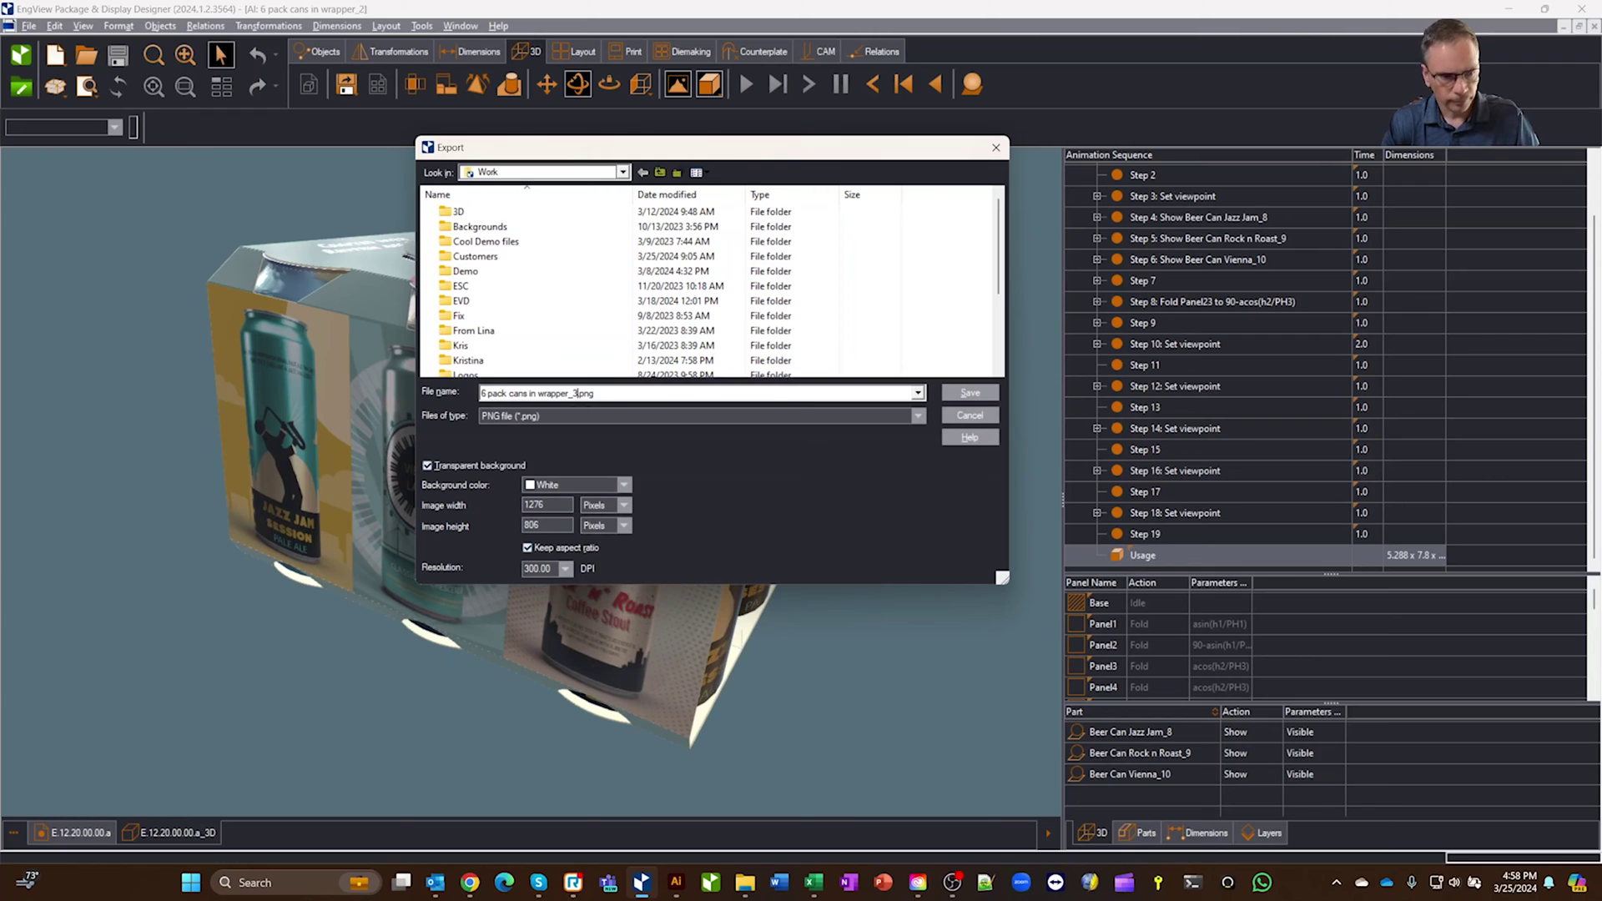
pyautogui.click(970, 393)
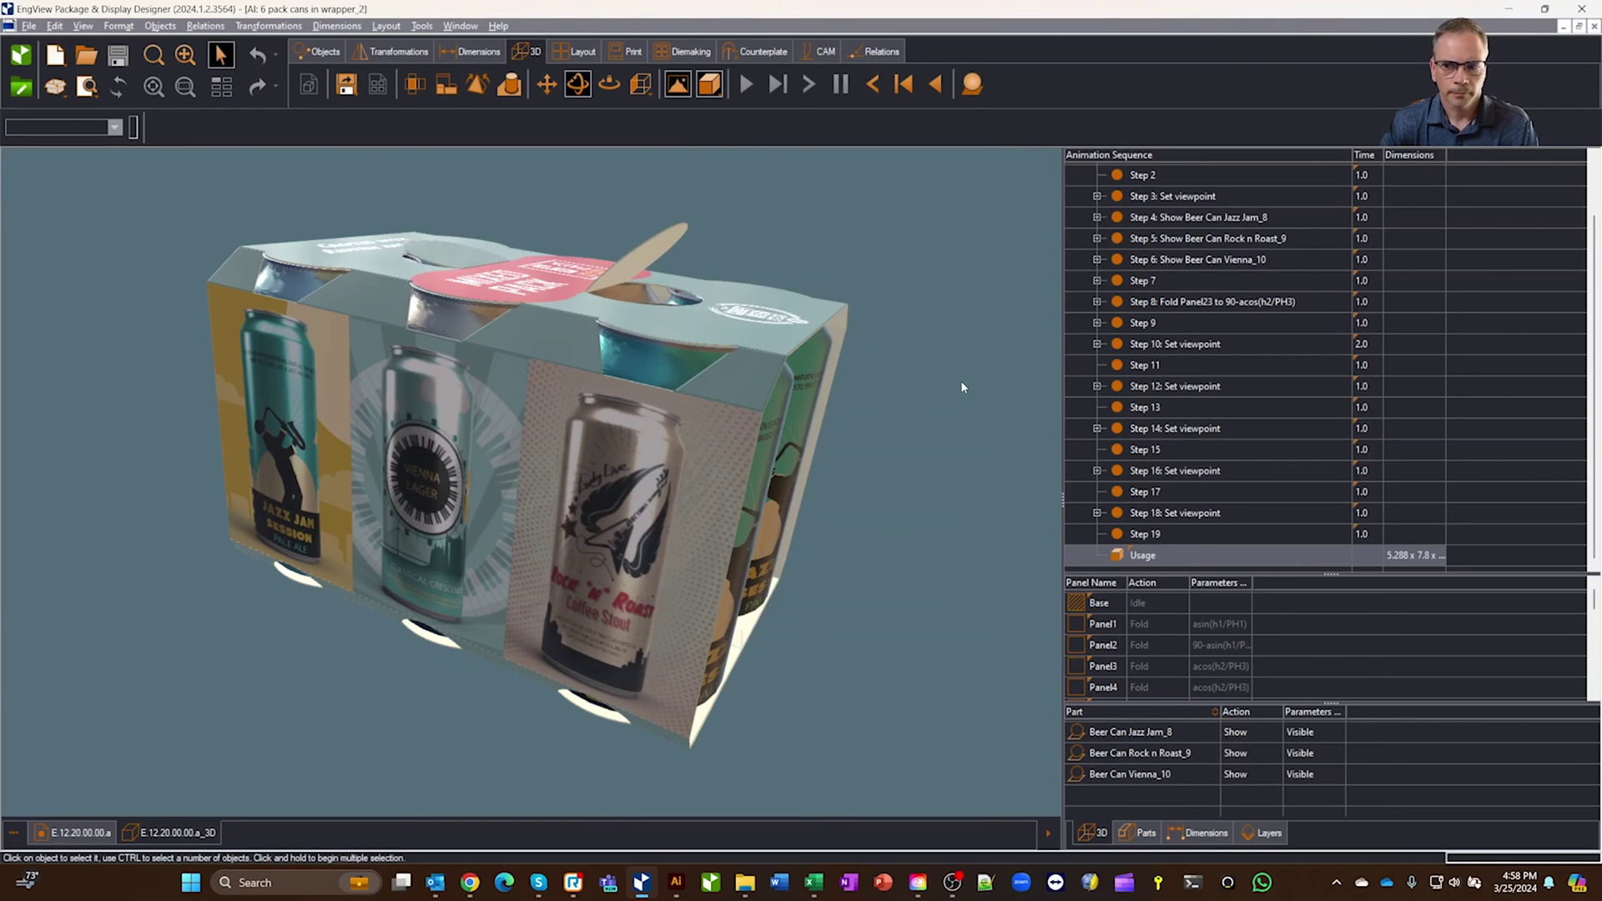
# Open 6 pack cans in wrapper_3.png from File Explorer to view it.
pyautogui.press('super+e')
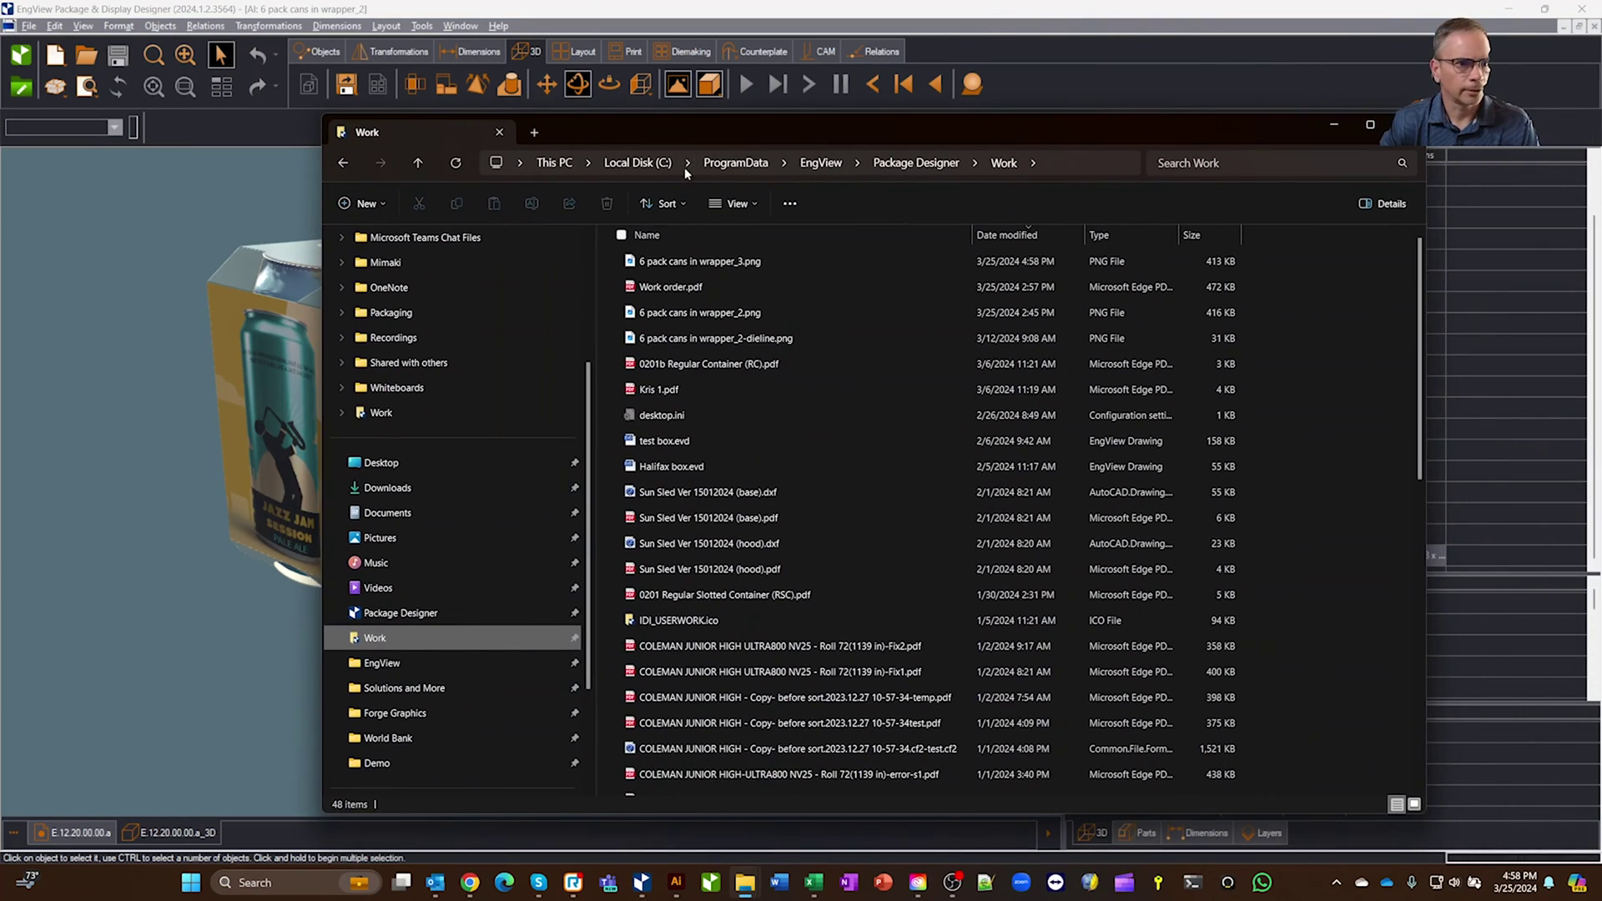
pyautogui.click(918, 261)
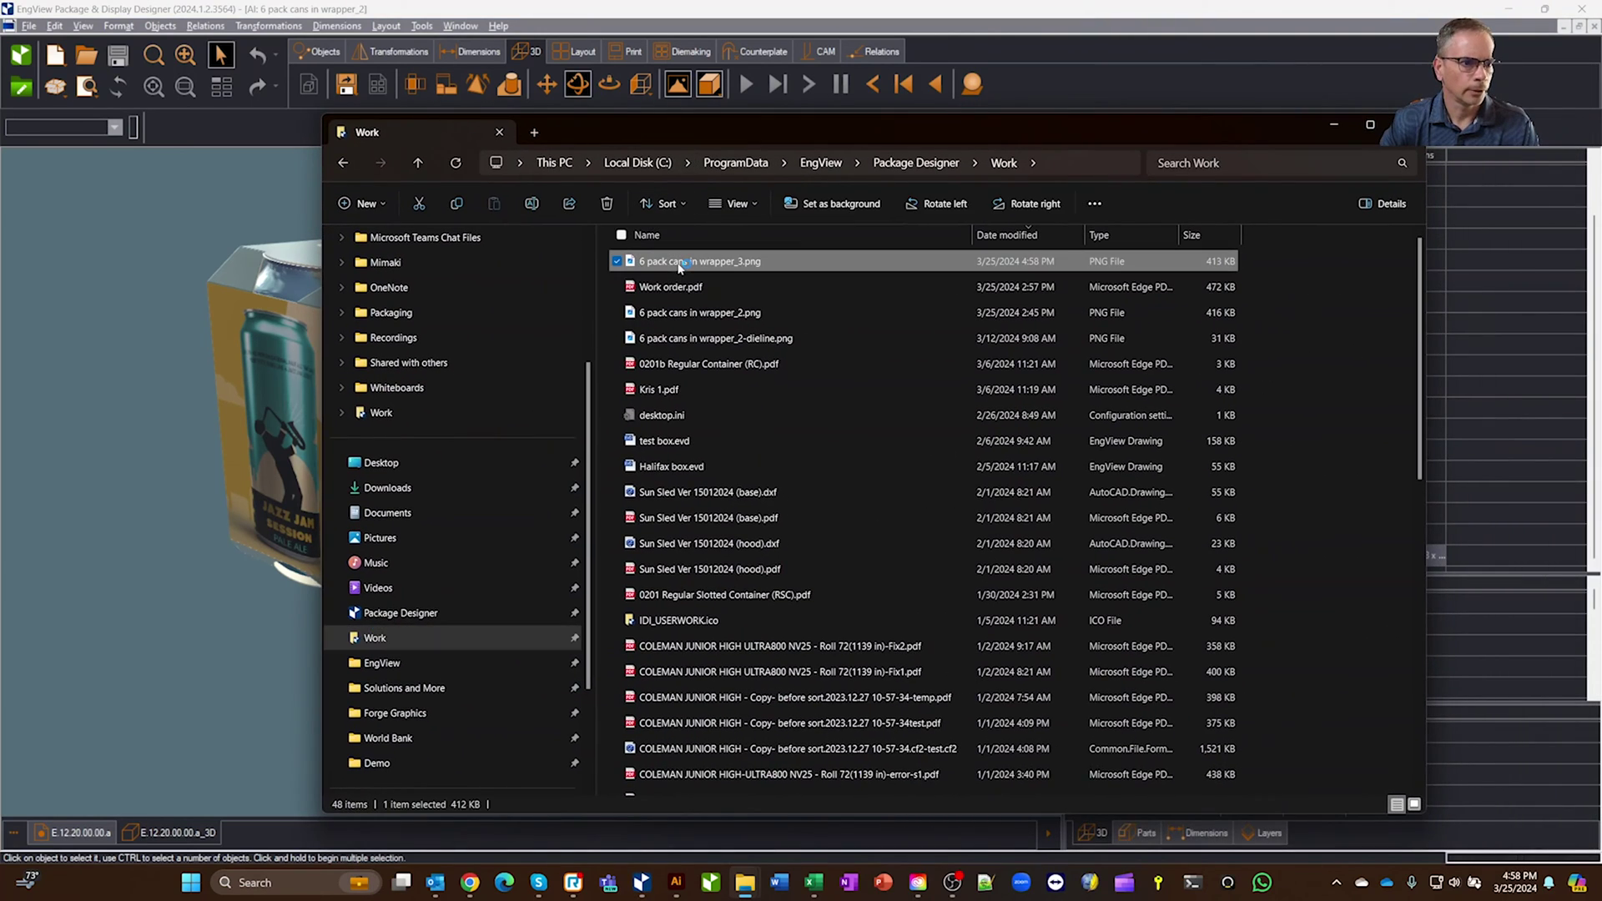
pyautogui.press('Return')
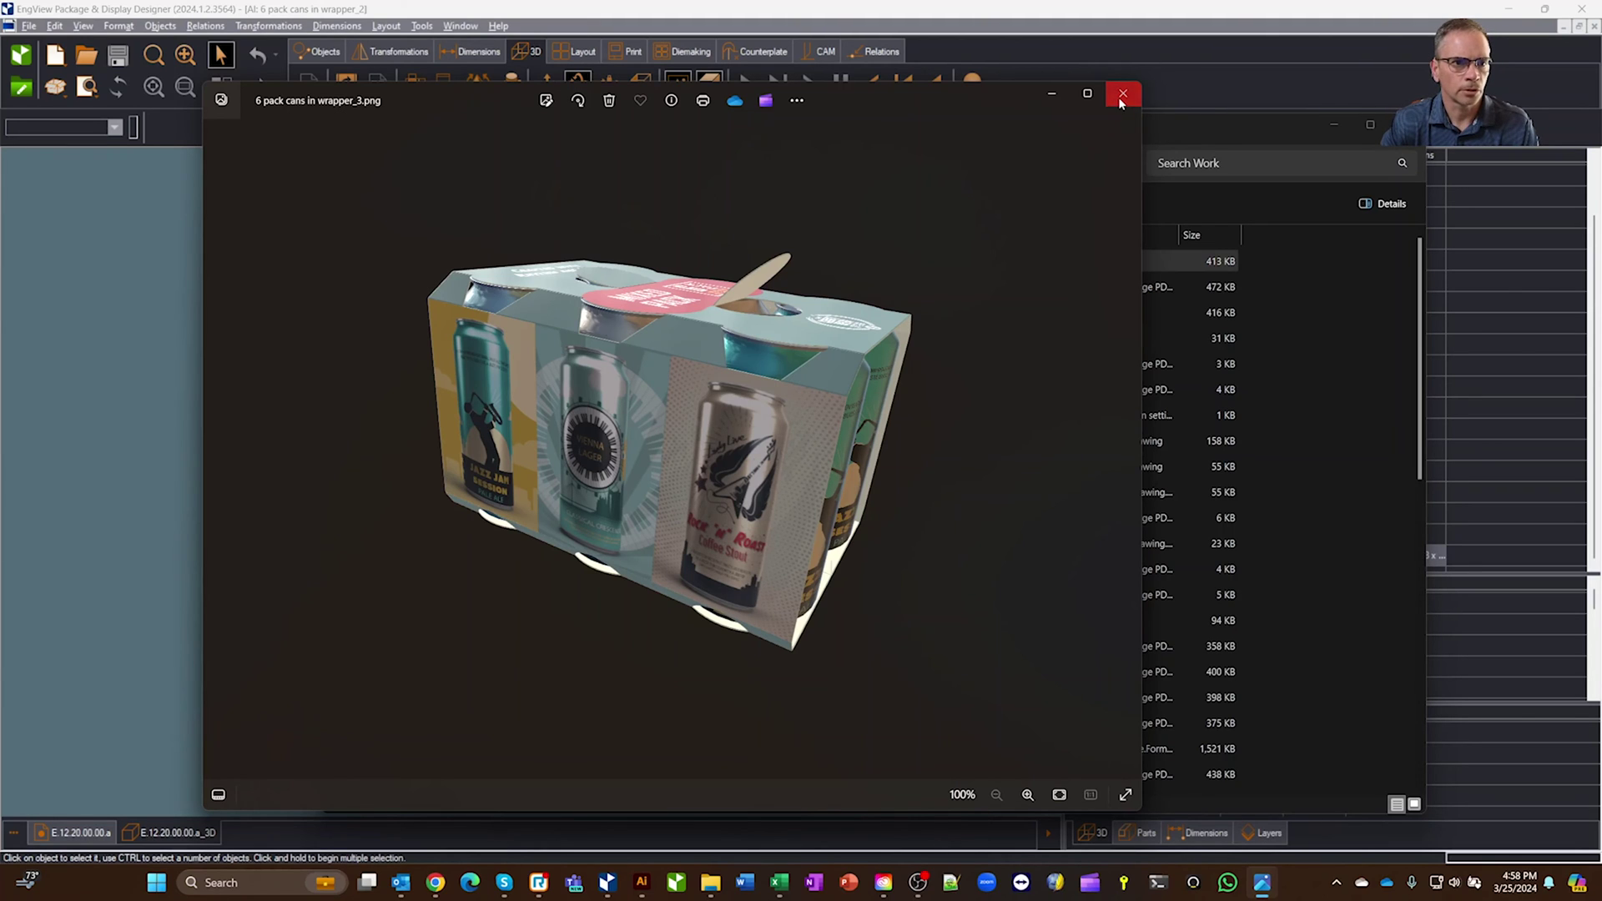
# Close the Photos viewer and minimize File Explorer.
pyautogui.click(1119, 98)
pyautogui.click(1334, 124)
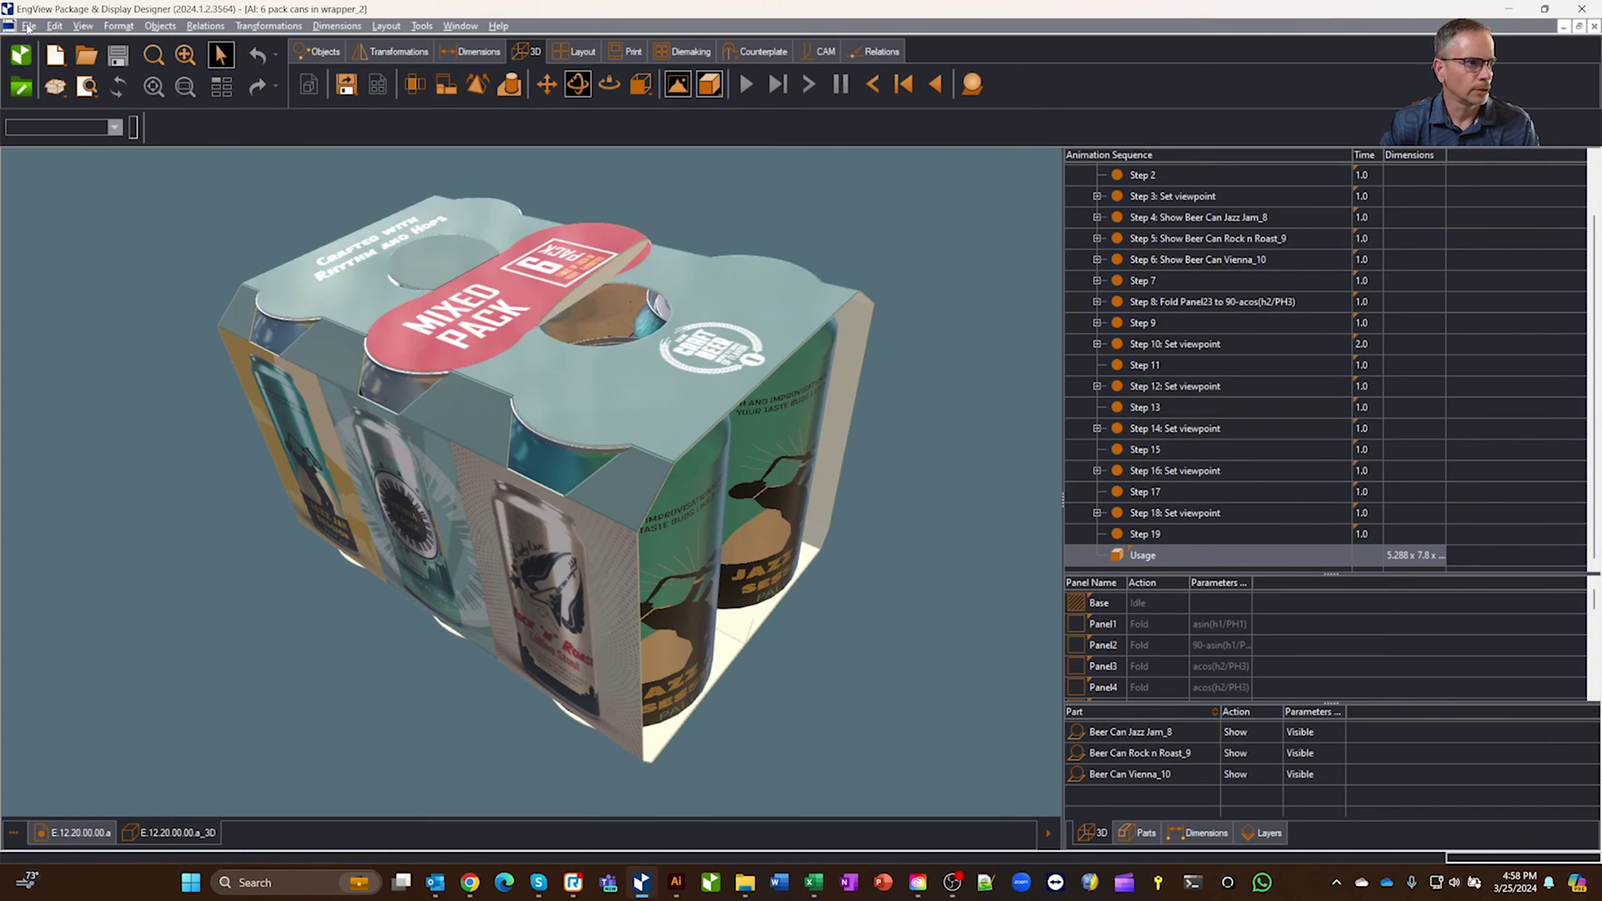
pyautogui.click(349, 86)
pyautogui.click(772, 431)
pyautogui.click(730, 415)
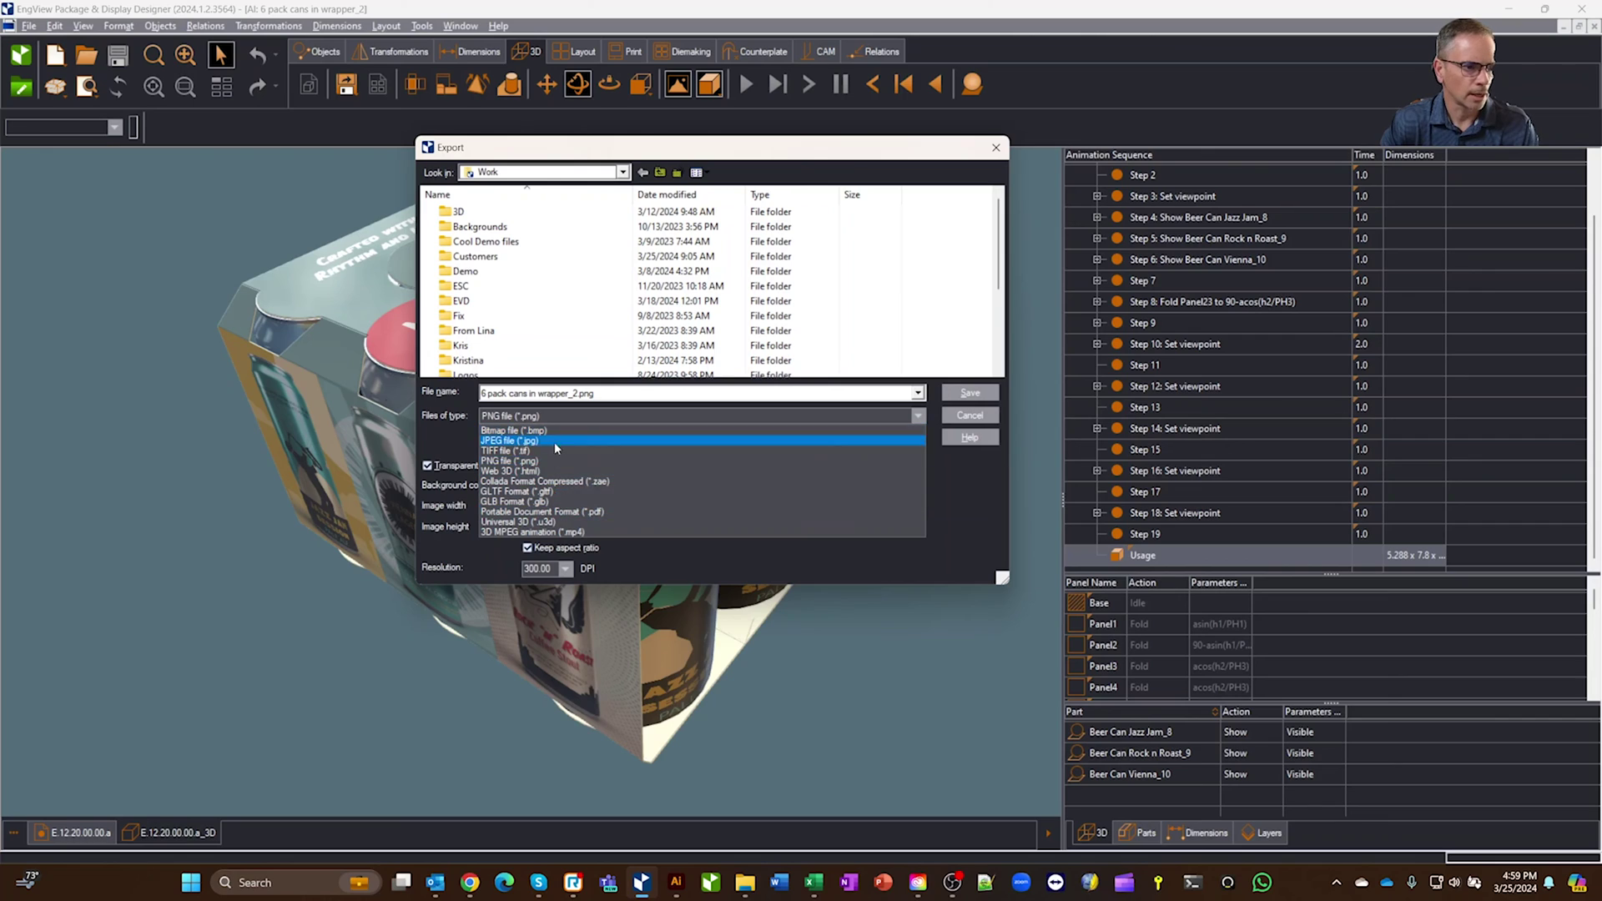
pyautogui.click(964, 419)
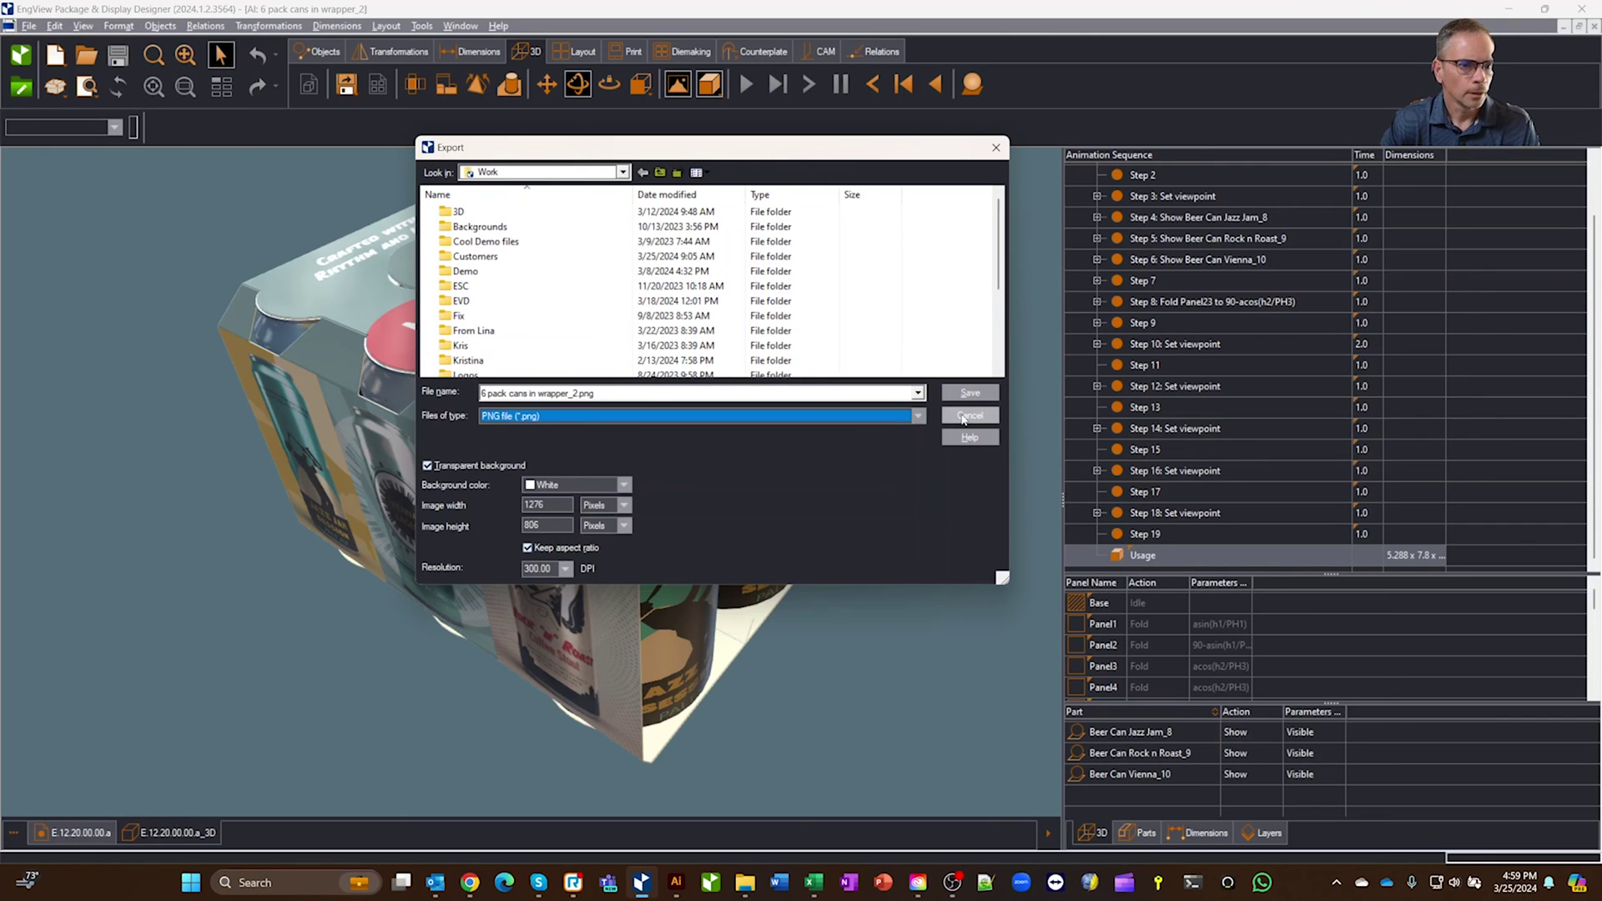
pyautogui.click(964, 419)
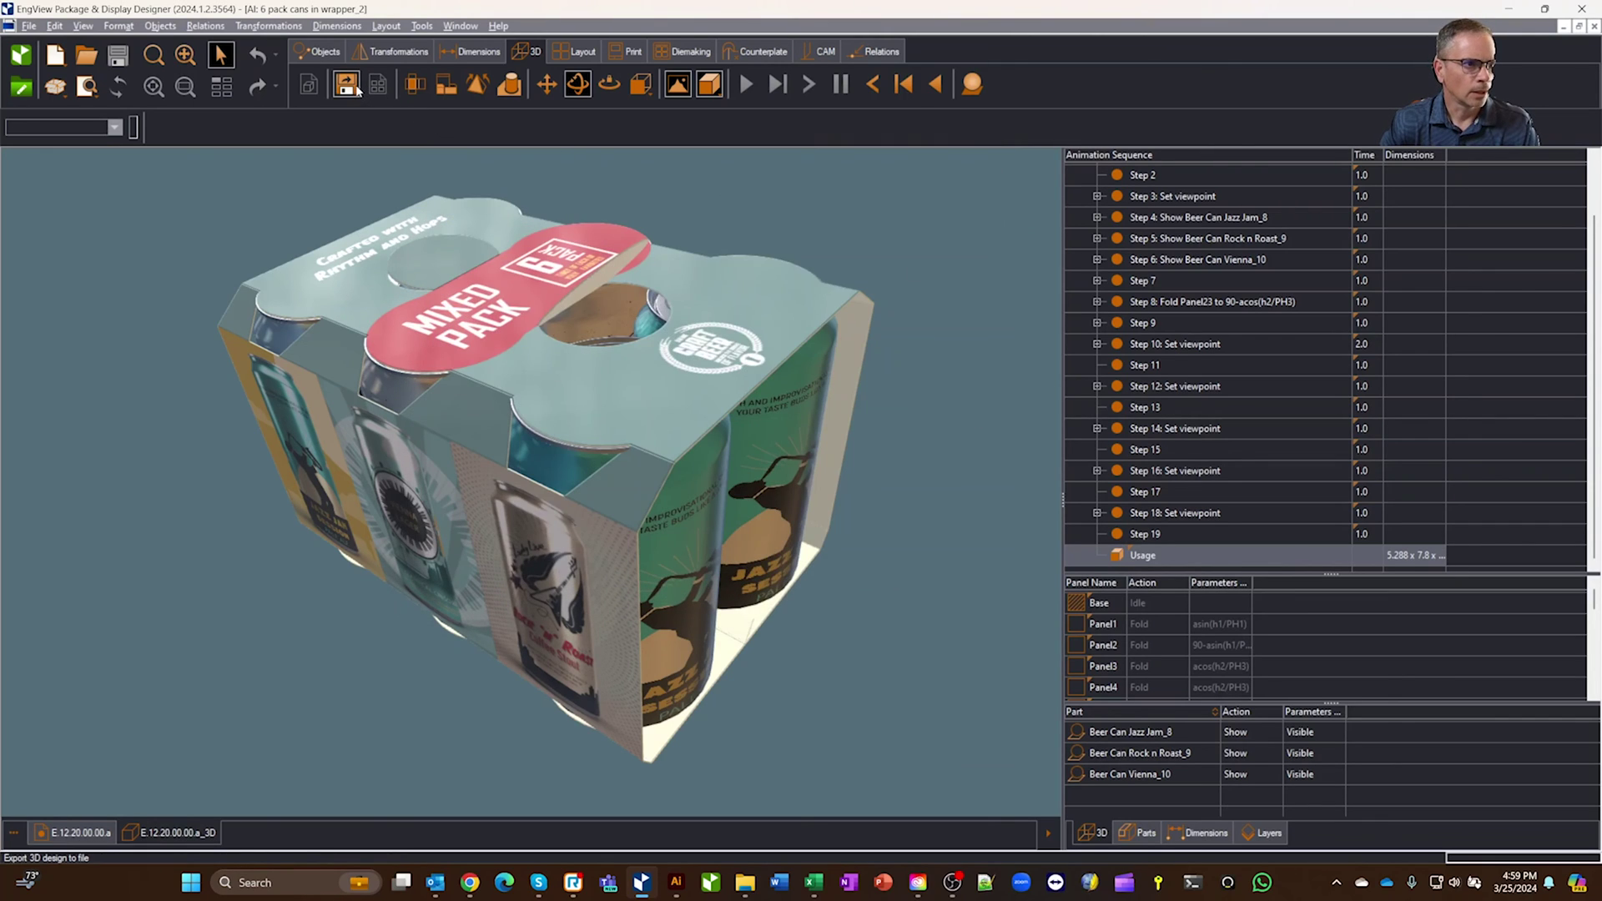
# Open Help from the Upload to Shared Space dialog in the 3D toolbar's export dropdown.
pyautogui.click(355, 93)
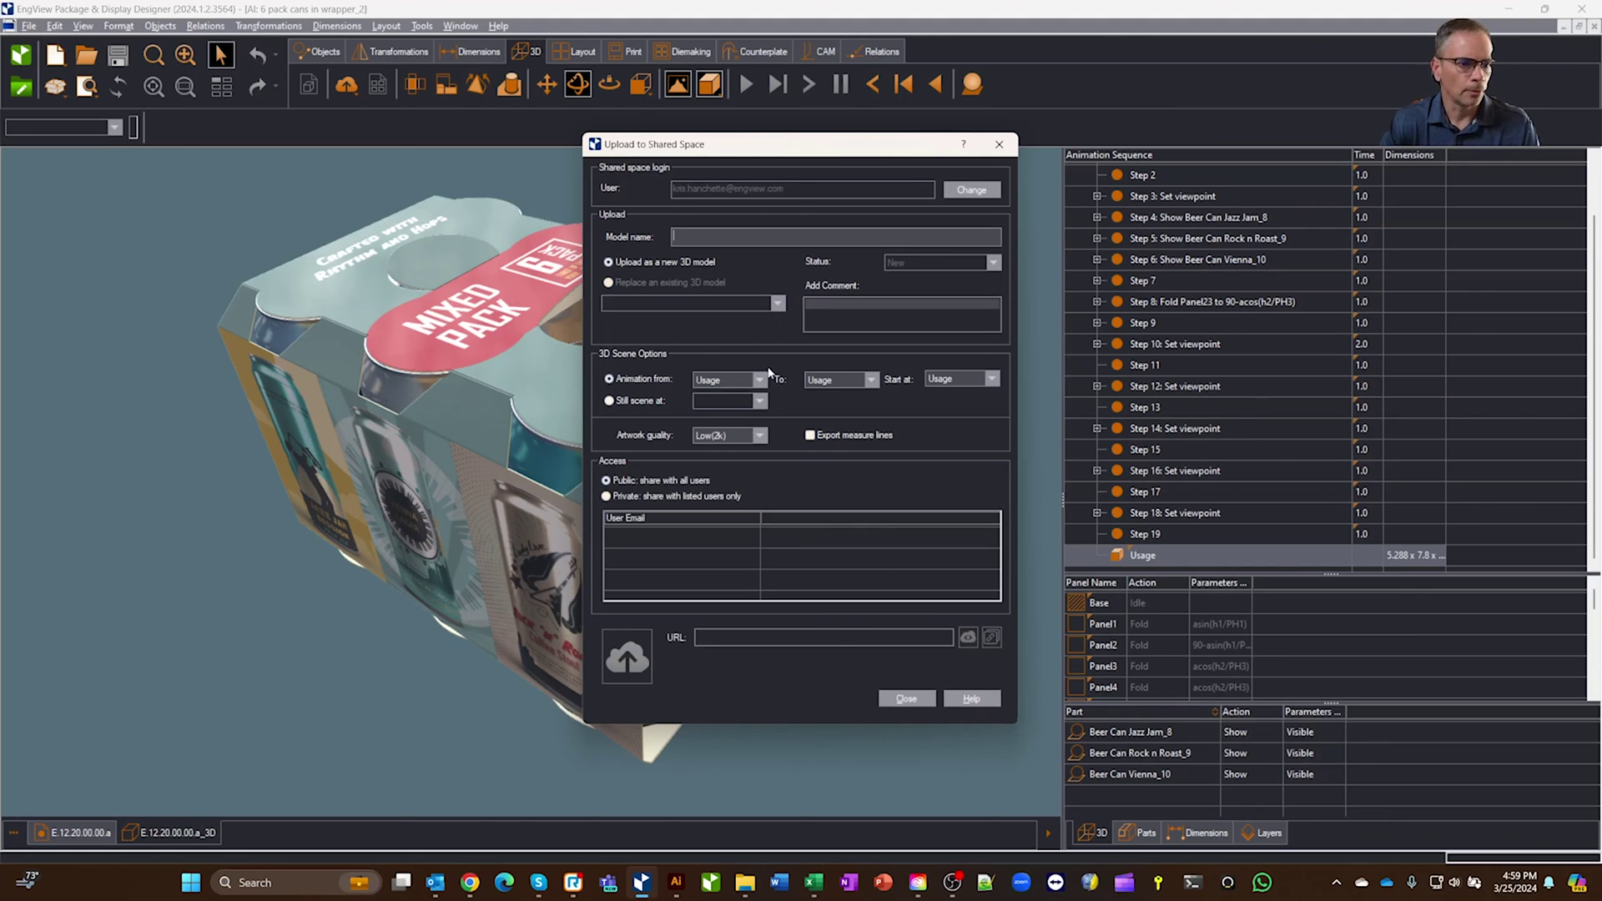
pyautogui.click(971, 699)
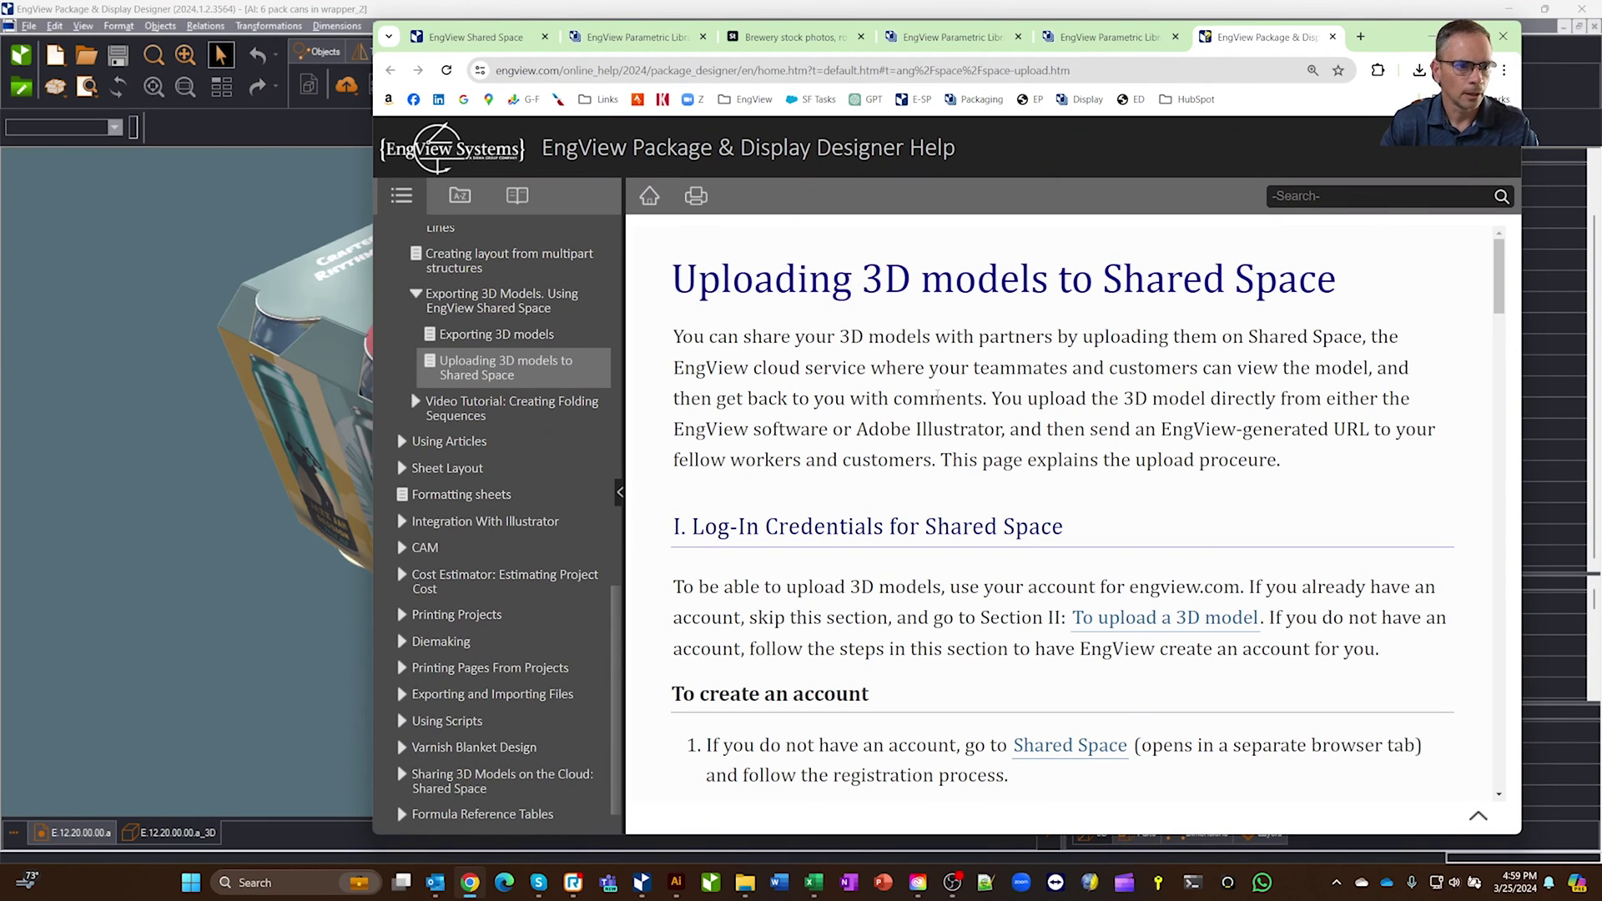
# Scroll the help article down to the step on Private sharing with listed users.
pyautogui.scroll(-1, 1085, 535)
pyautogui.scroll(-12, 1081, 541)
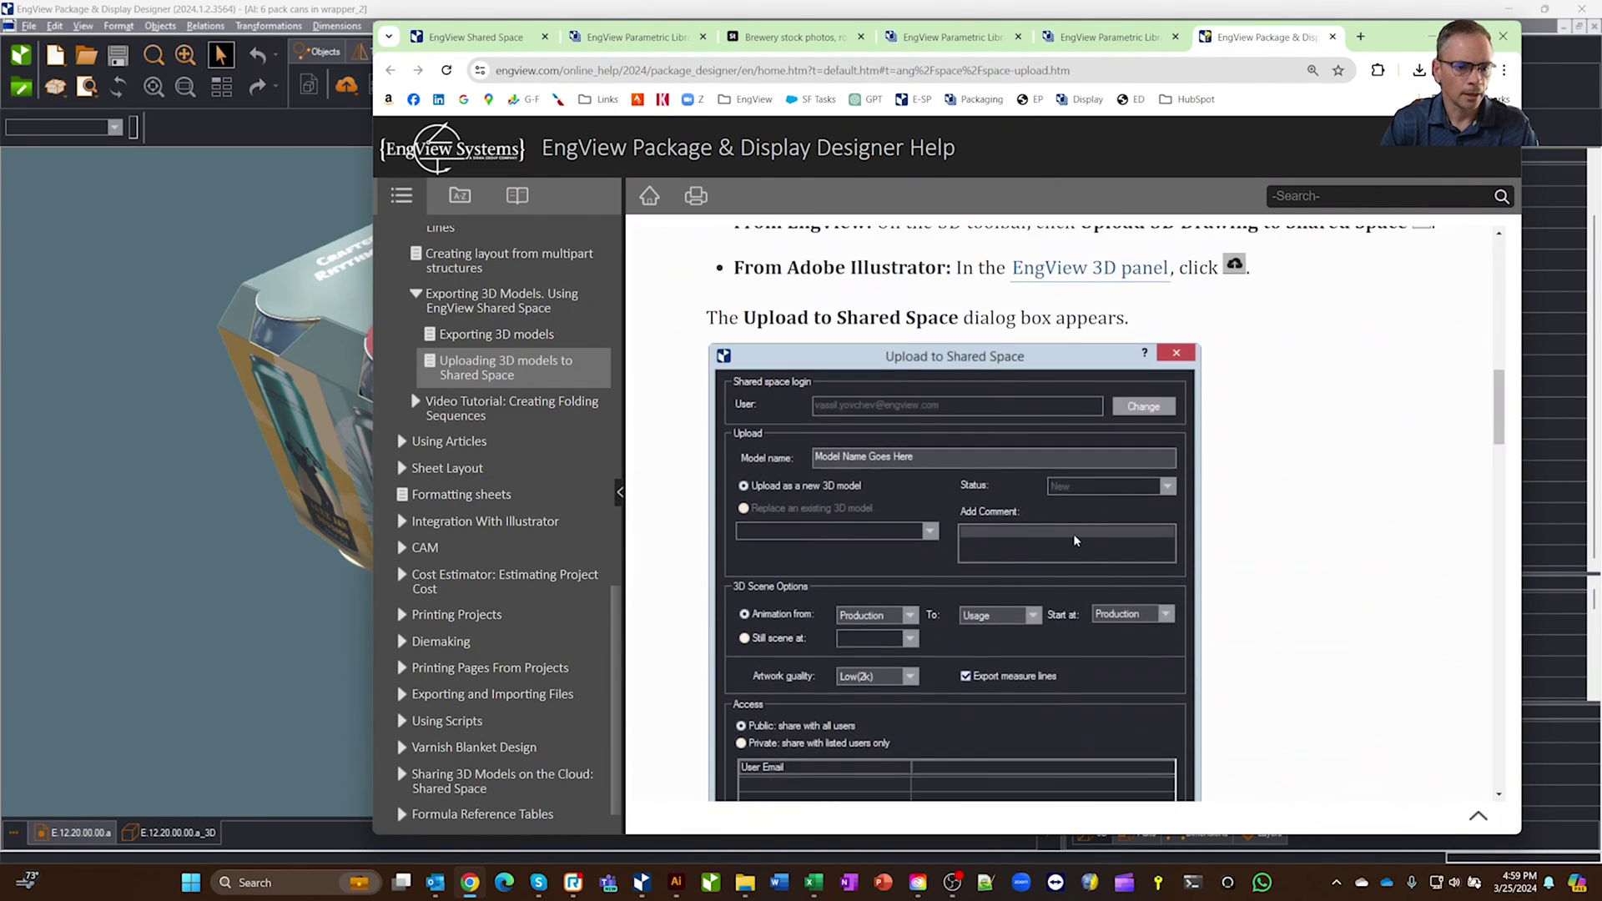
pyautogui.scroll(-11, 1075, 543)
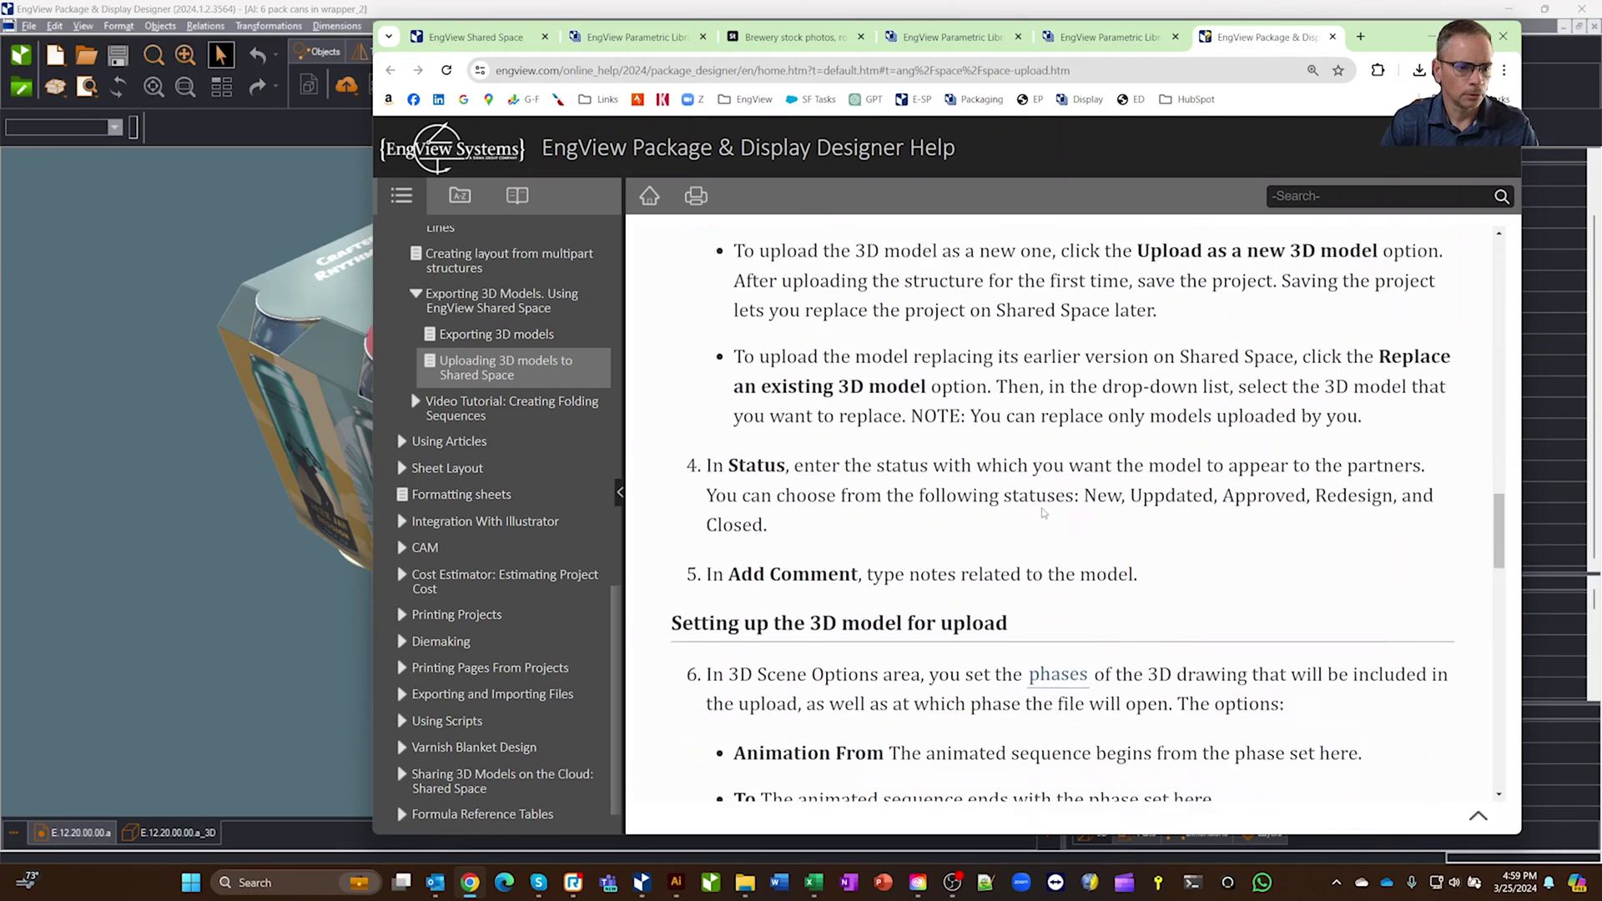
pyautogui.scroll(-8, 1043, 518)
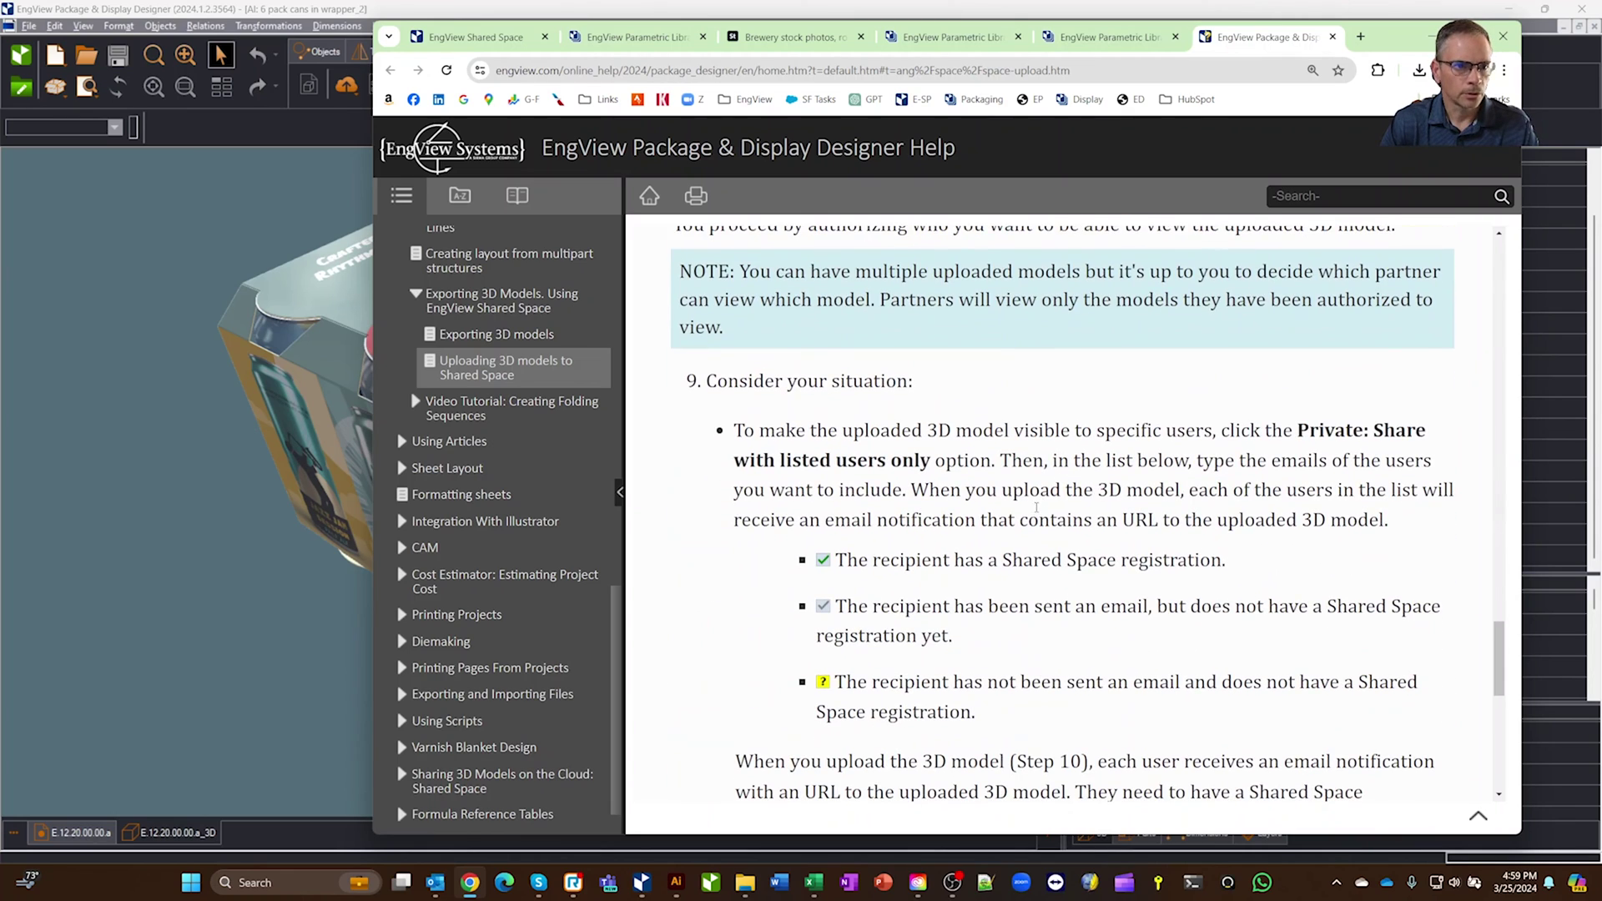